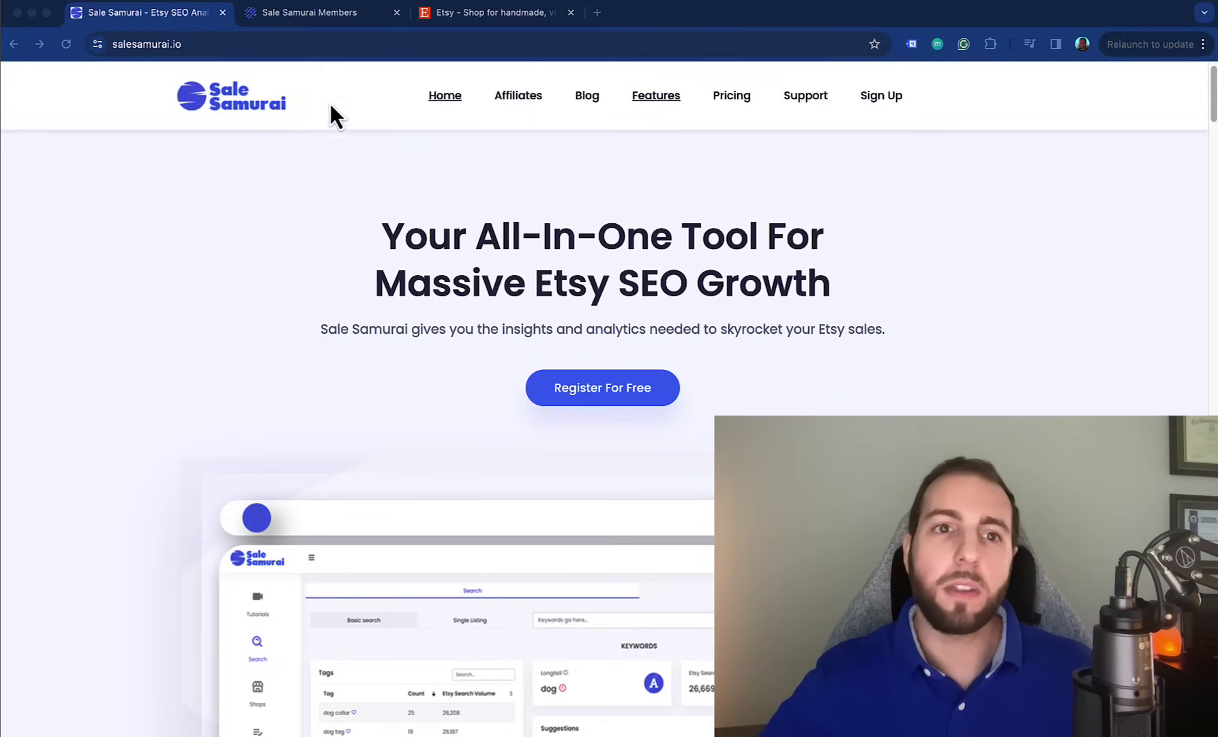
# Step: Switch to the Sale Samurai members area and look over the available tutorial videos
pyautogui.click(352, 22)
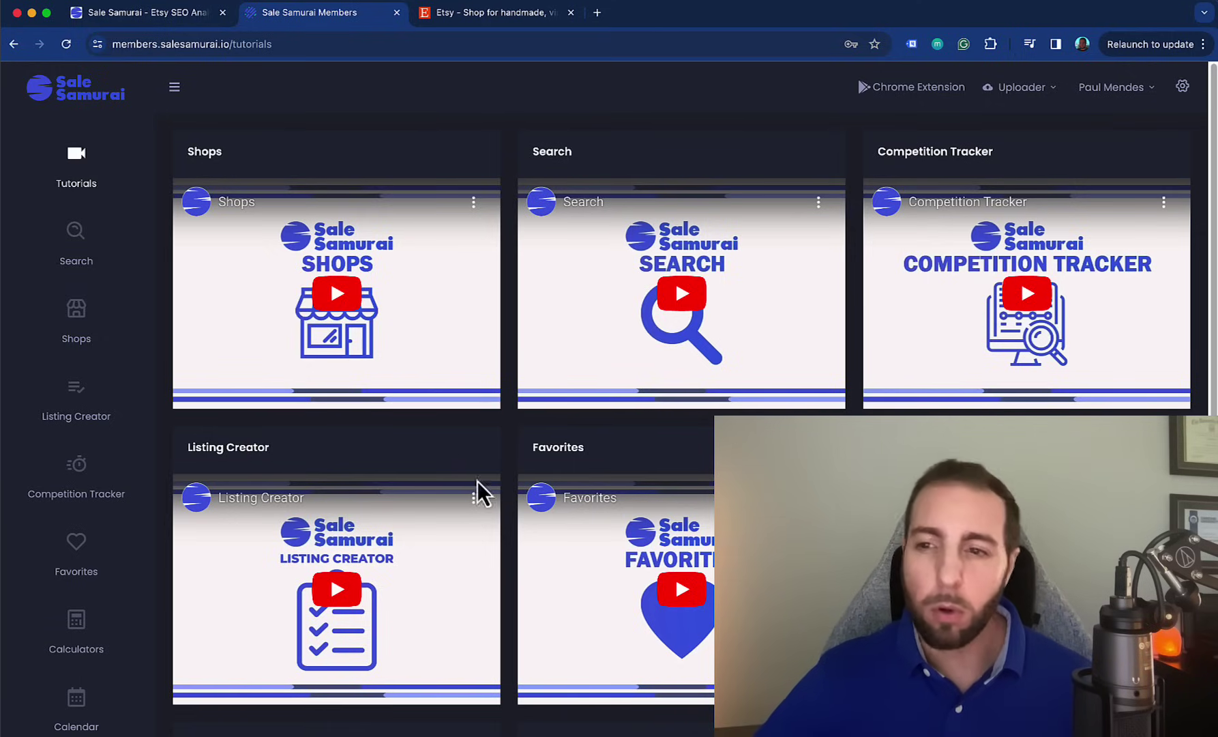
pyautogui.scroll(-1, 840, 409)
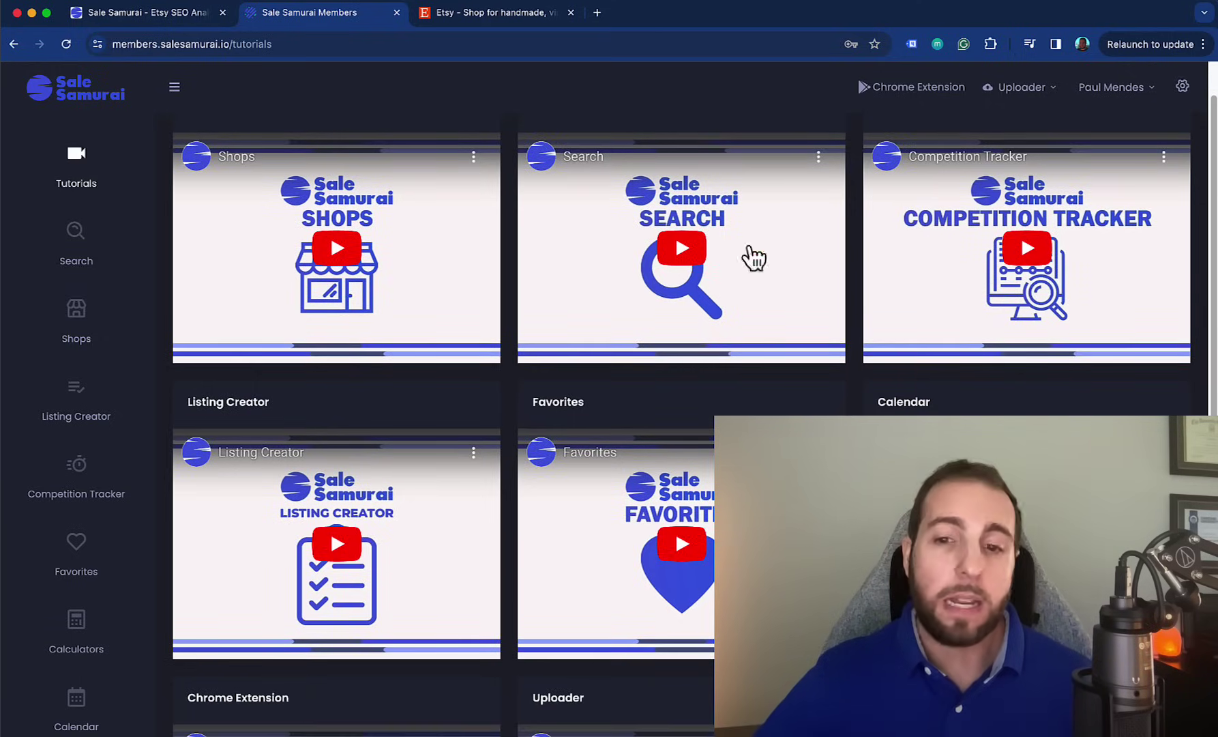
pyautogui.scroll(-5, 470, 364)
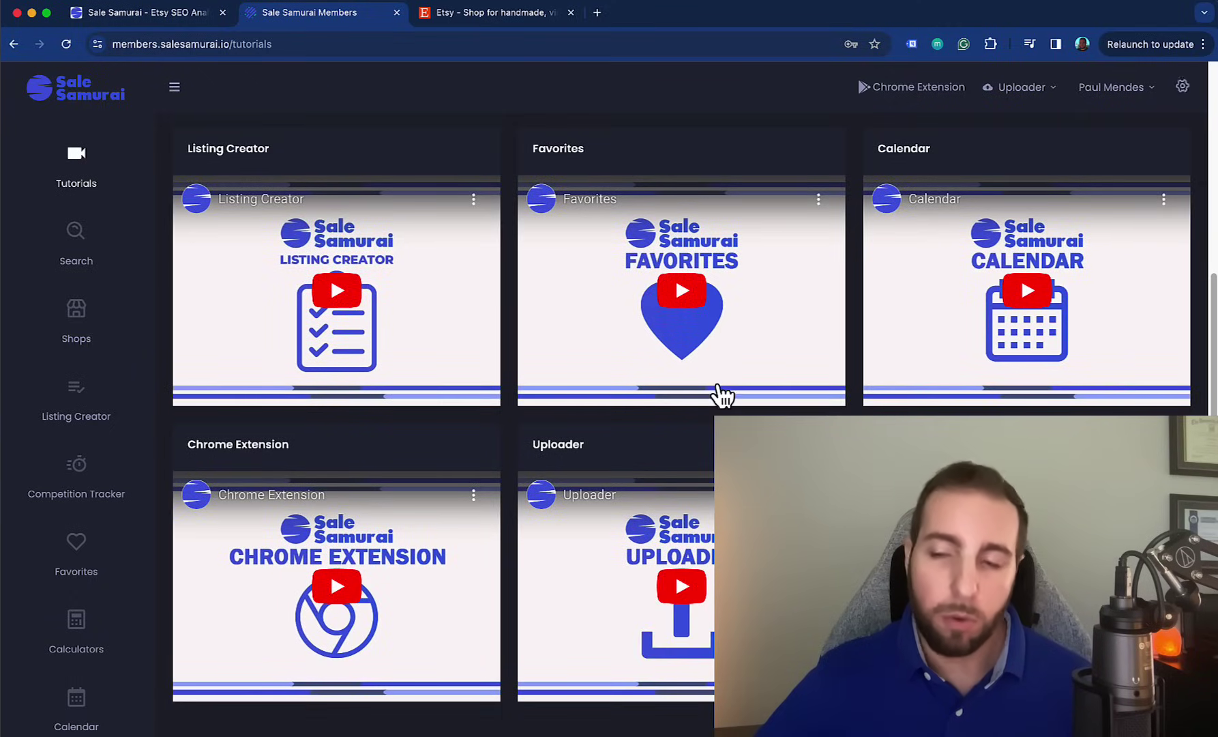
pyautogui.scroll(6, 720, 401)
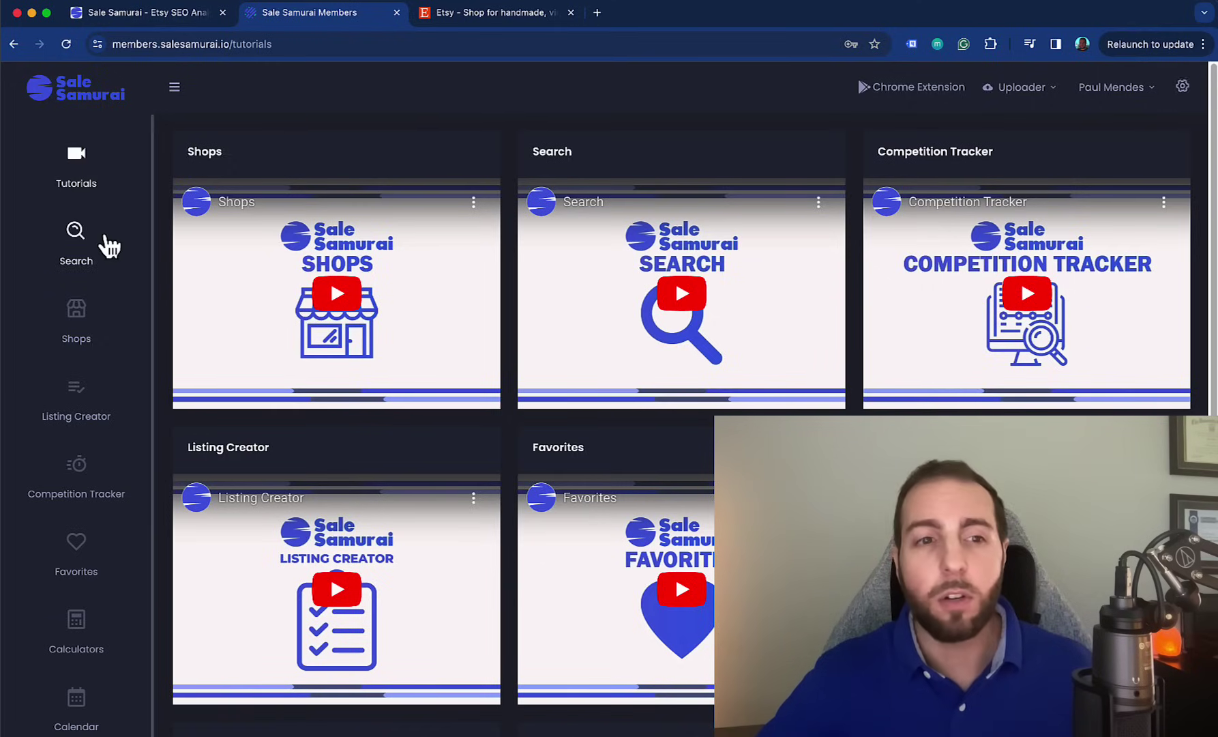
# Step: Run a basic keyword search for "daily planners" in the Search module
pyautogui.click(85, 245)
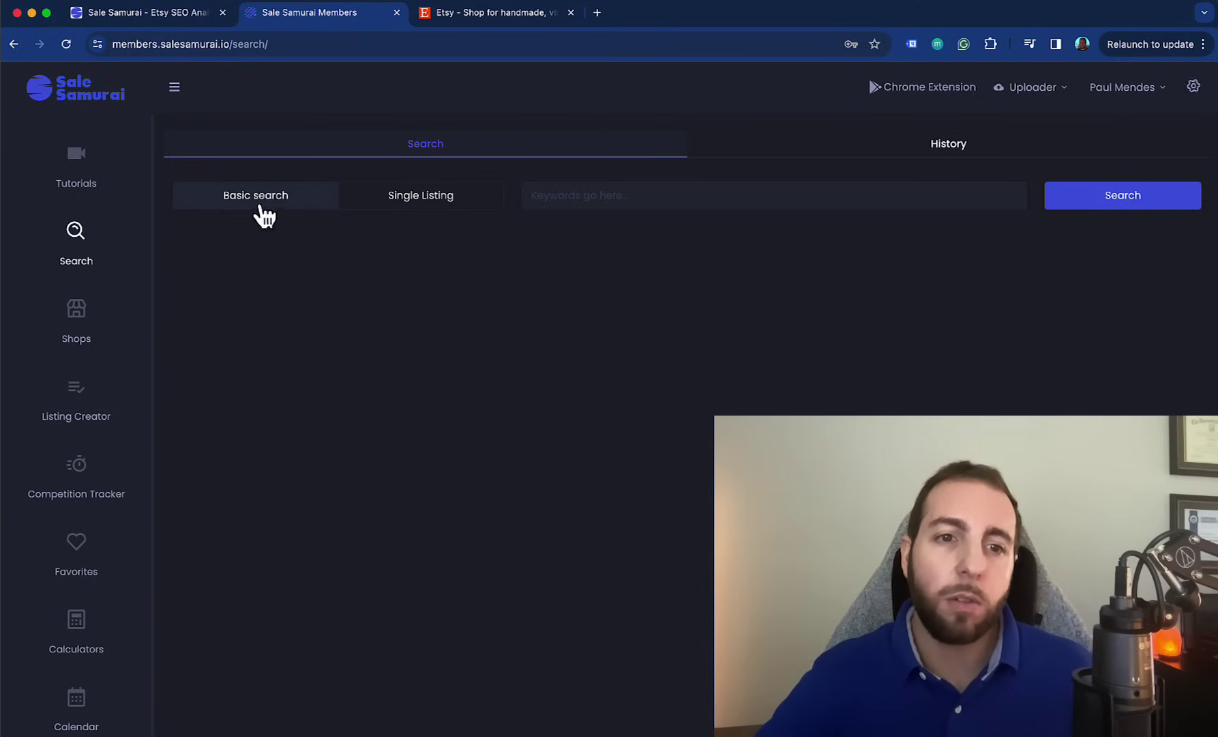
pyautogui.click(395, 203)
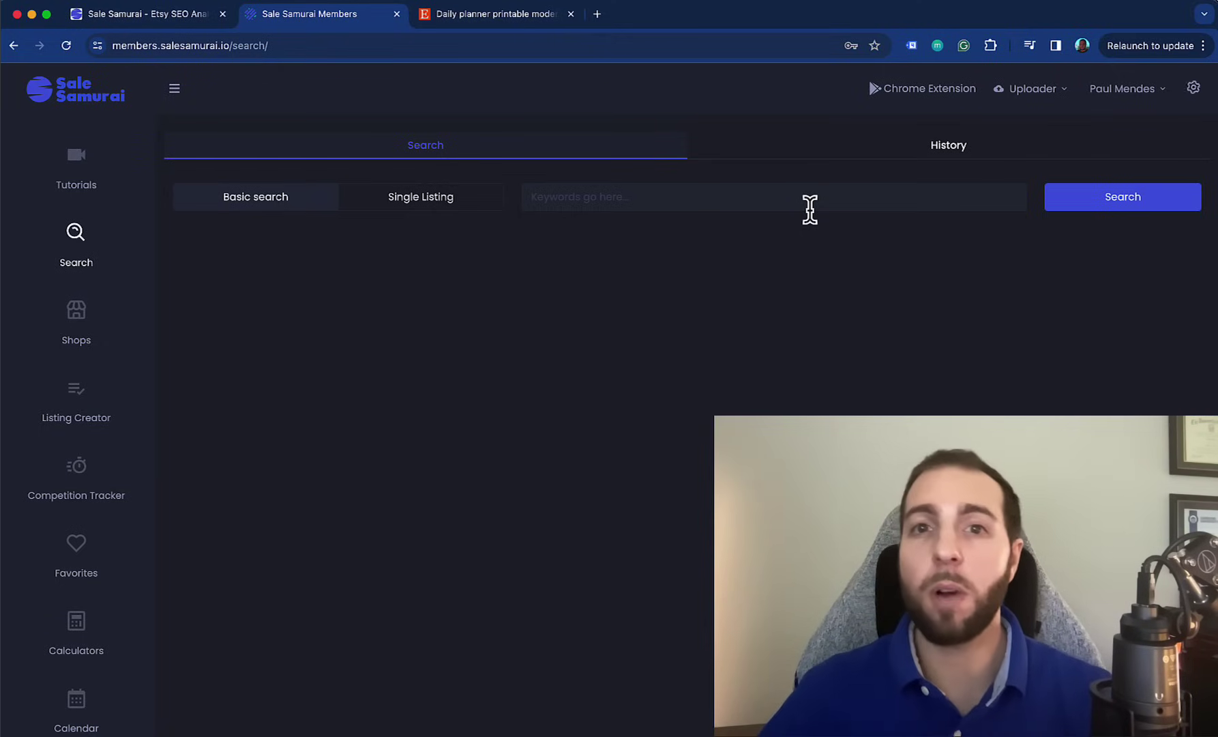
pyautogui.click(781, 186)
pyautogui.write('dail')
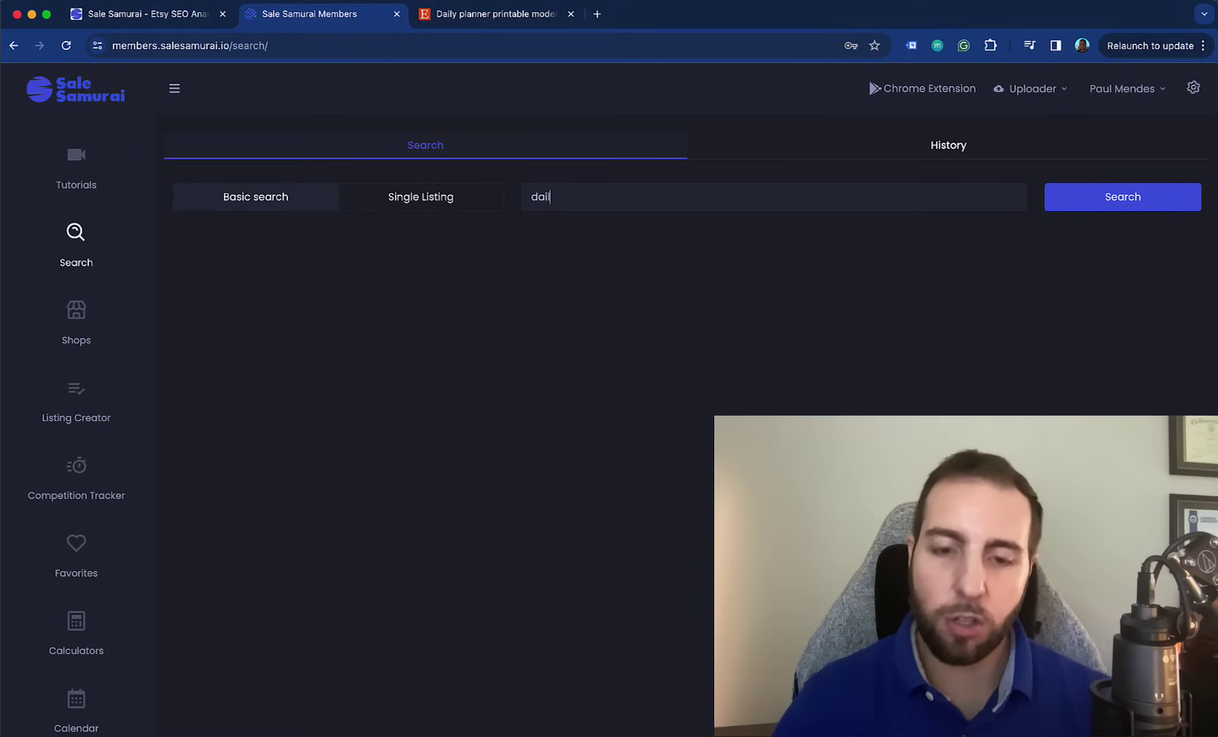
pyautogui.write('y planners')
pyautogui.press('Return')
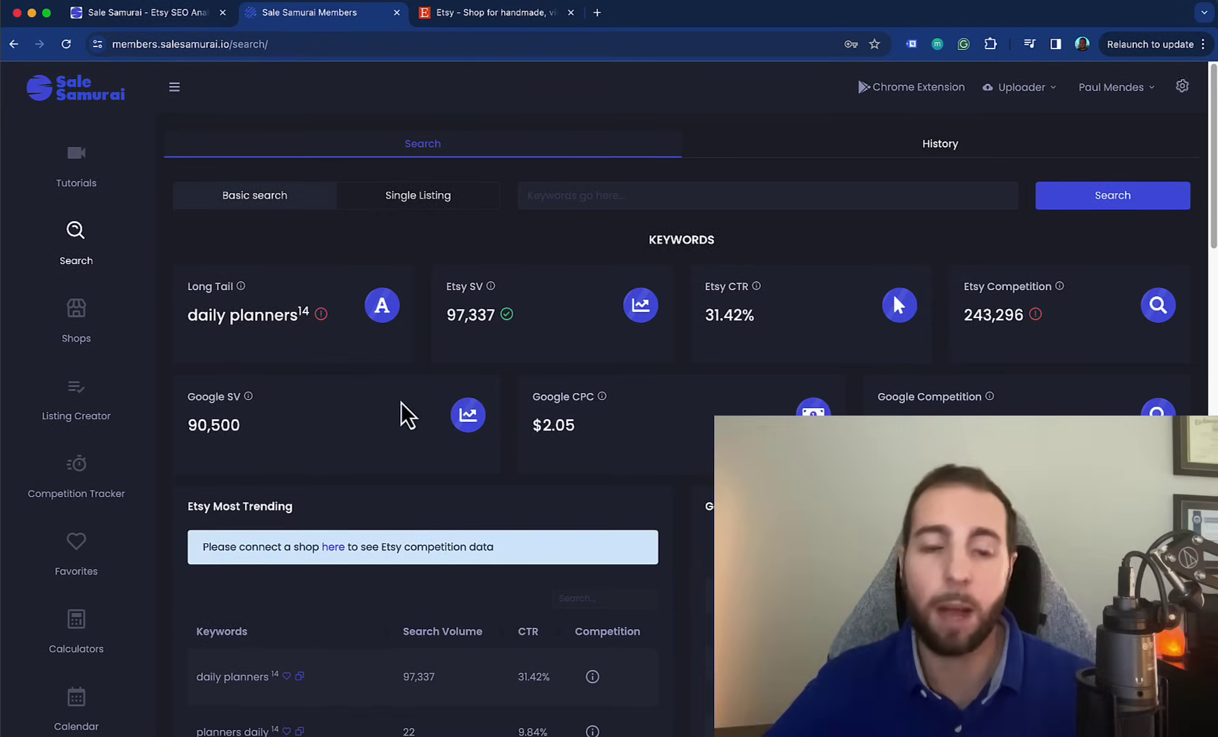
# Step: Examine the keyword metrics for "daily planners", including long tail, Etsy search volume and Etsy competition
pyautogui.moveTo(243, 292)
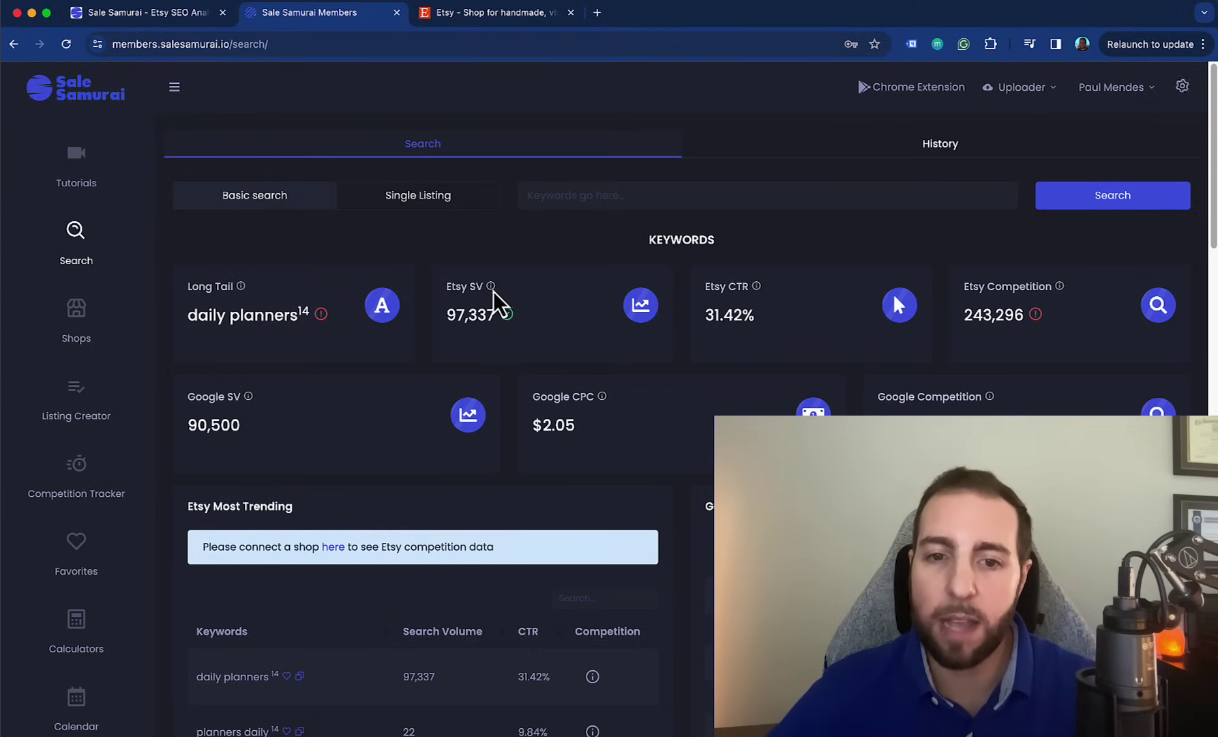
pyautogui.moveTo(493, 289)
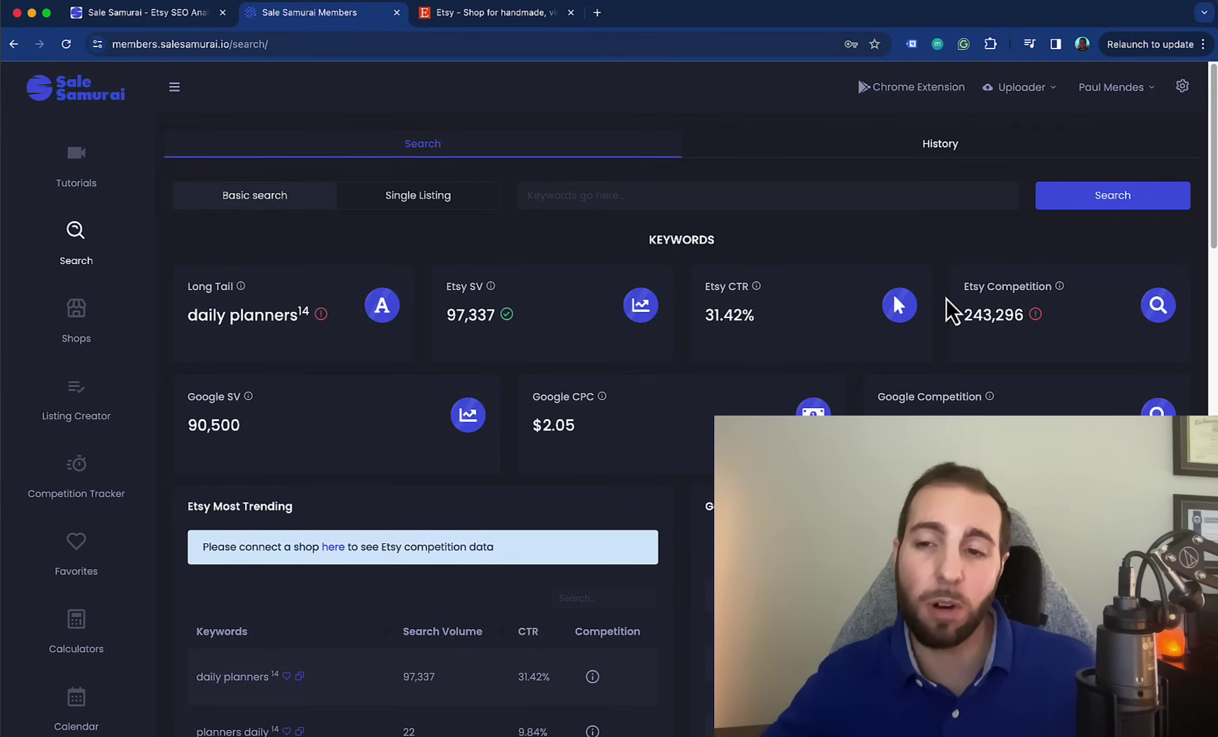
pyautogui.moveTo(198, 315); pyautogui.dragTo(305, 337)
pyautogui.click(304, 337)
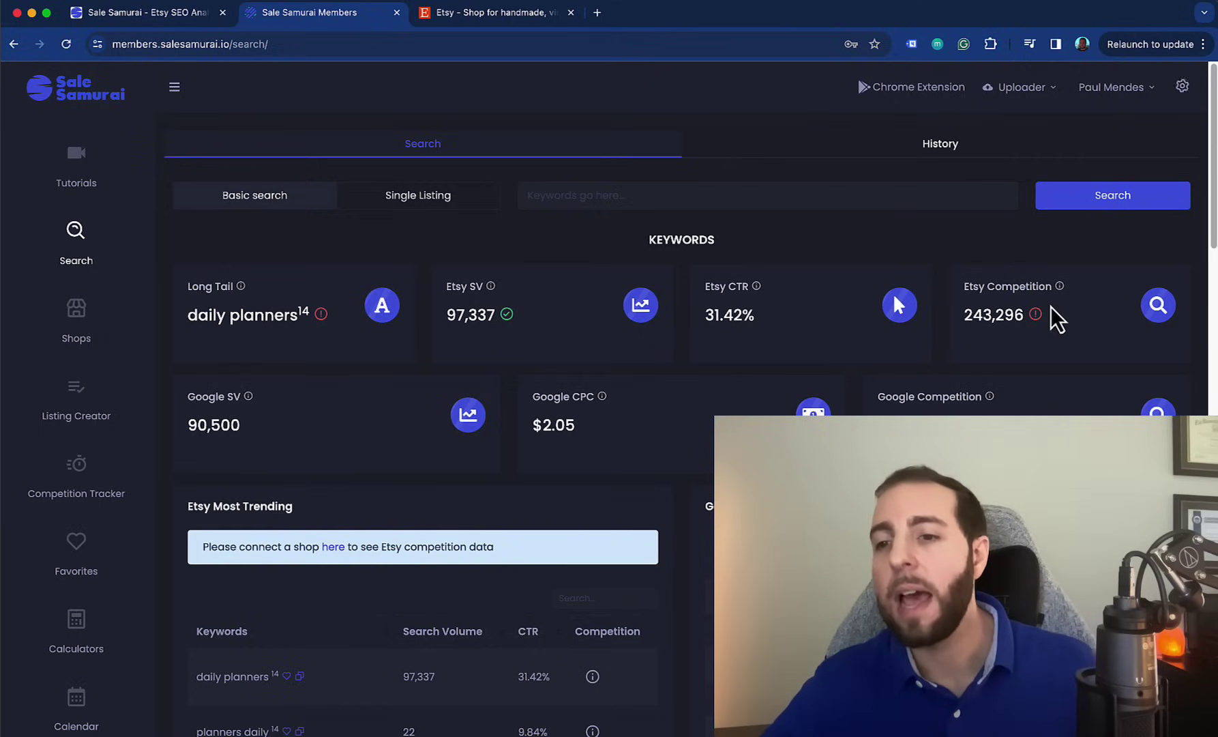
pyautogui.moveTo(965, 315); pyautogui.dragTo(1032, 313)
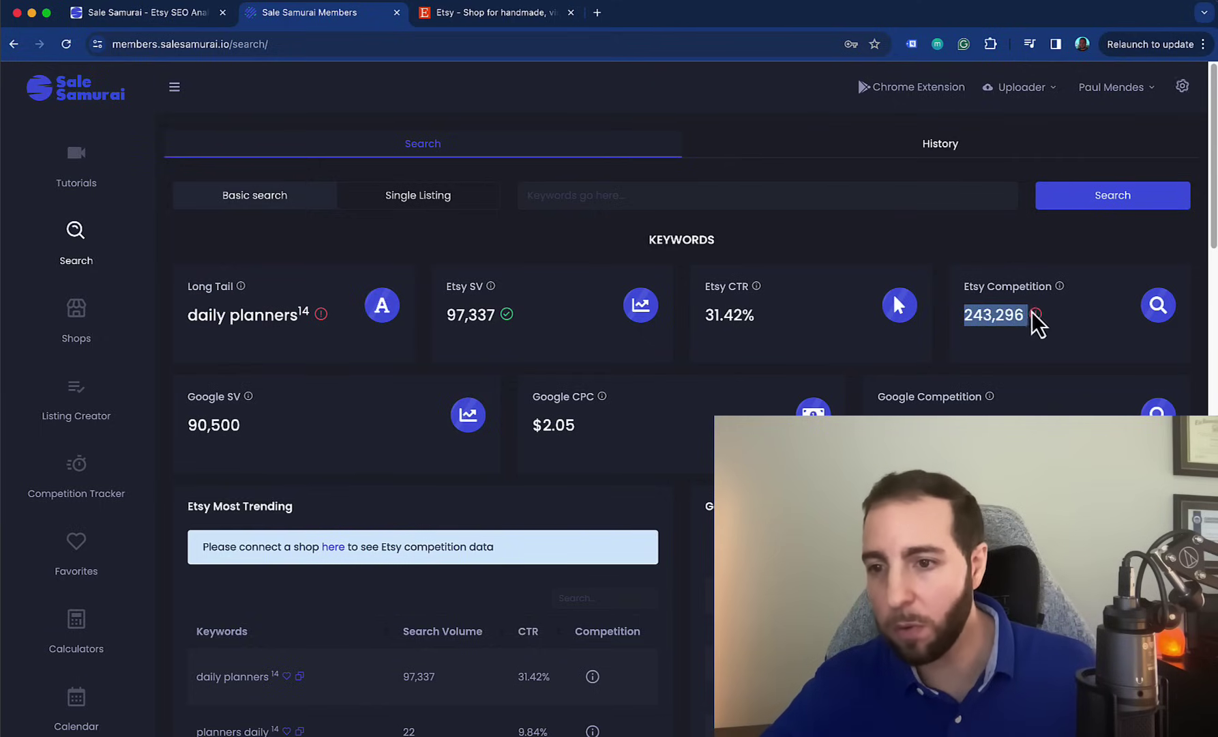
pyautogui.moveTo(1060, 288)
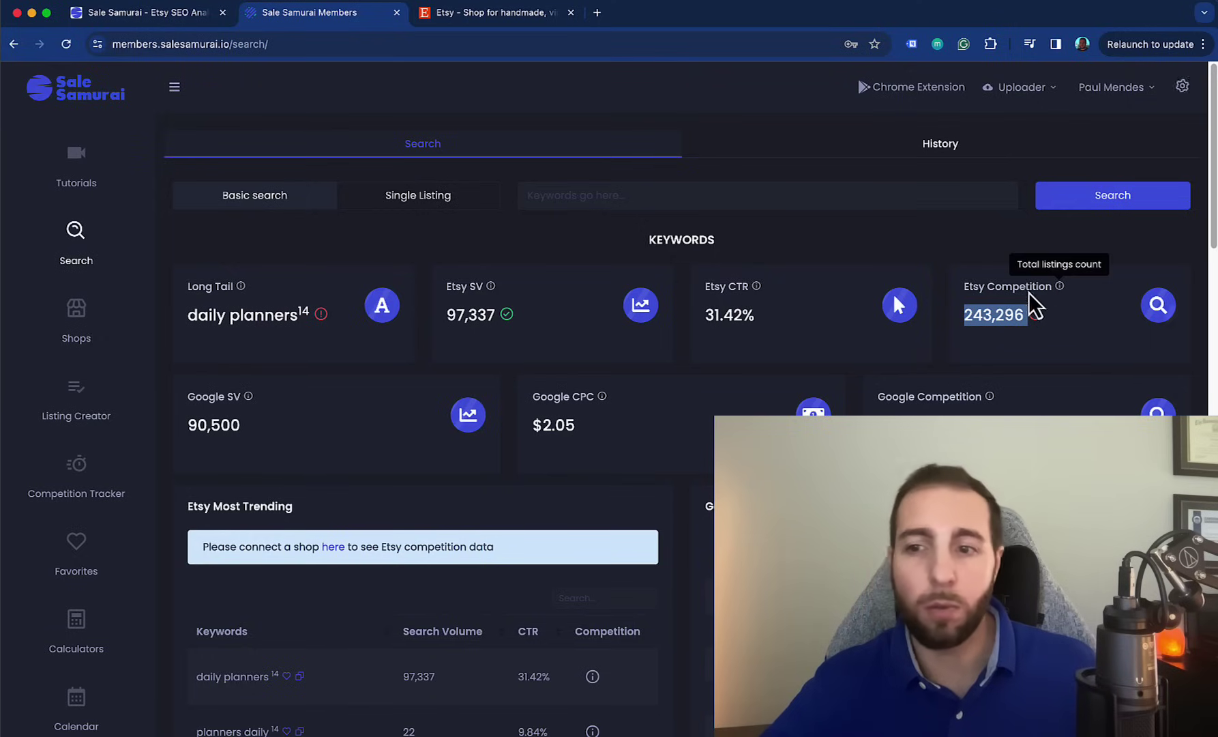
pyautogui.click(1055, 341)
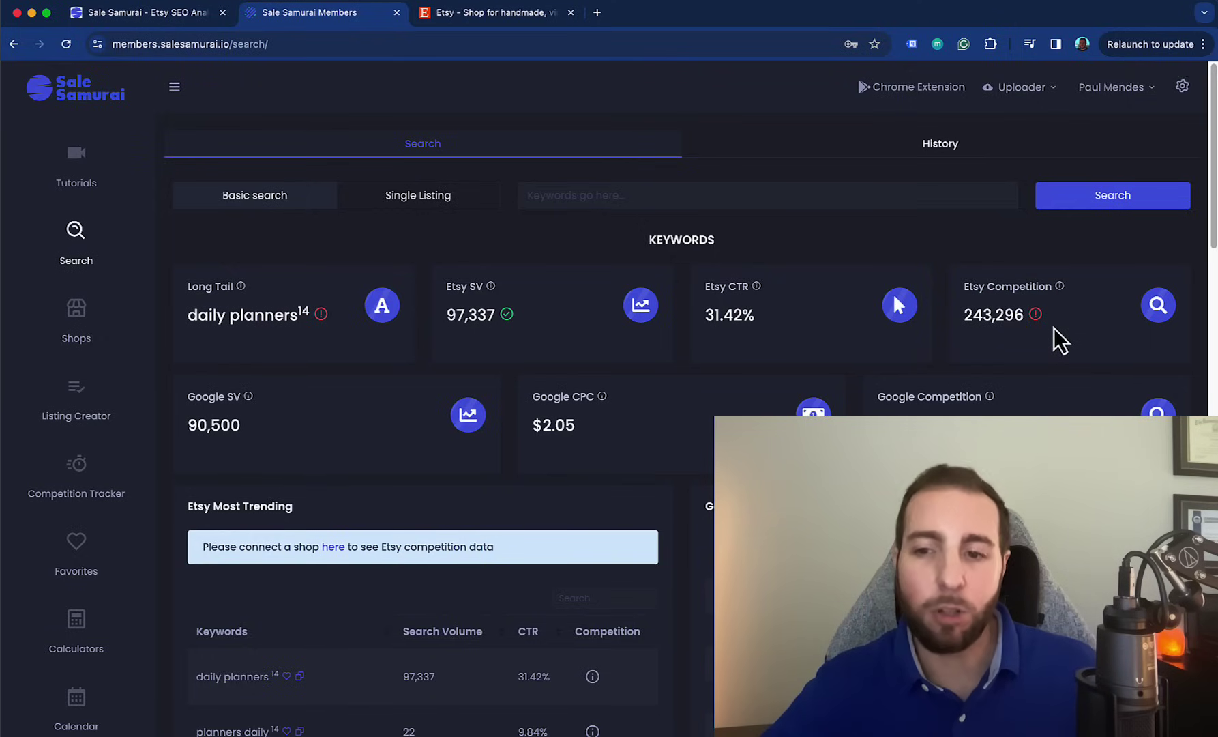
# Step: Review the Google metrics and the Etsy and Google most trending keyword tables for "daily planners"
pyautogui.scroll(-1, 1055, 327)
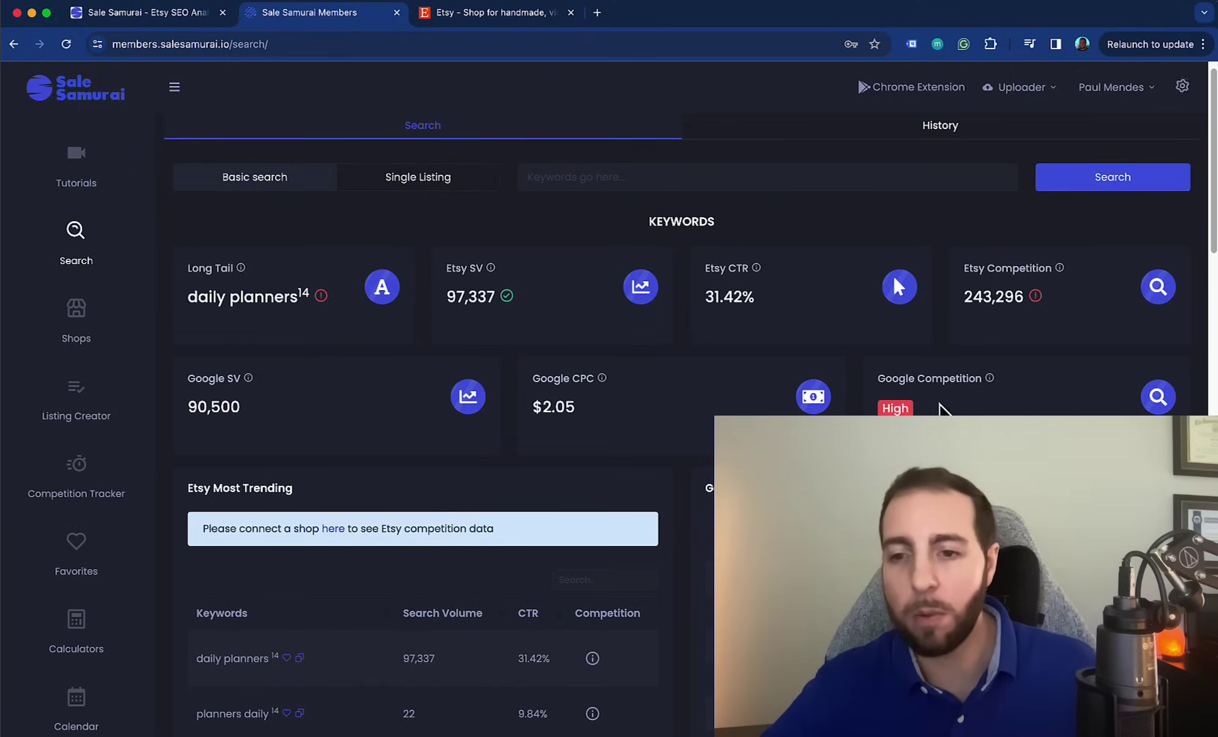
pyautogui.scroll(-3, 939, 335)
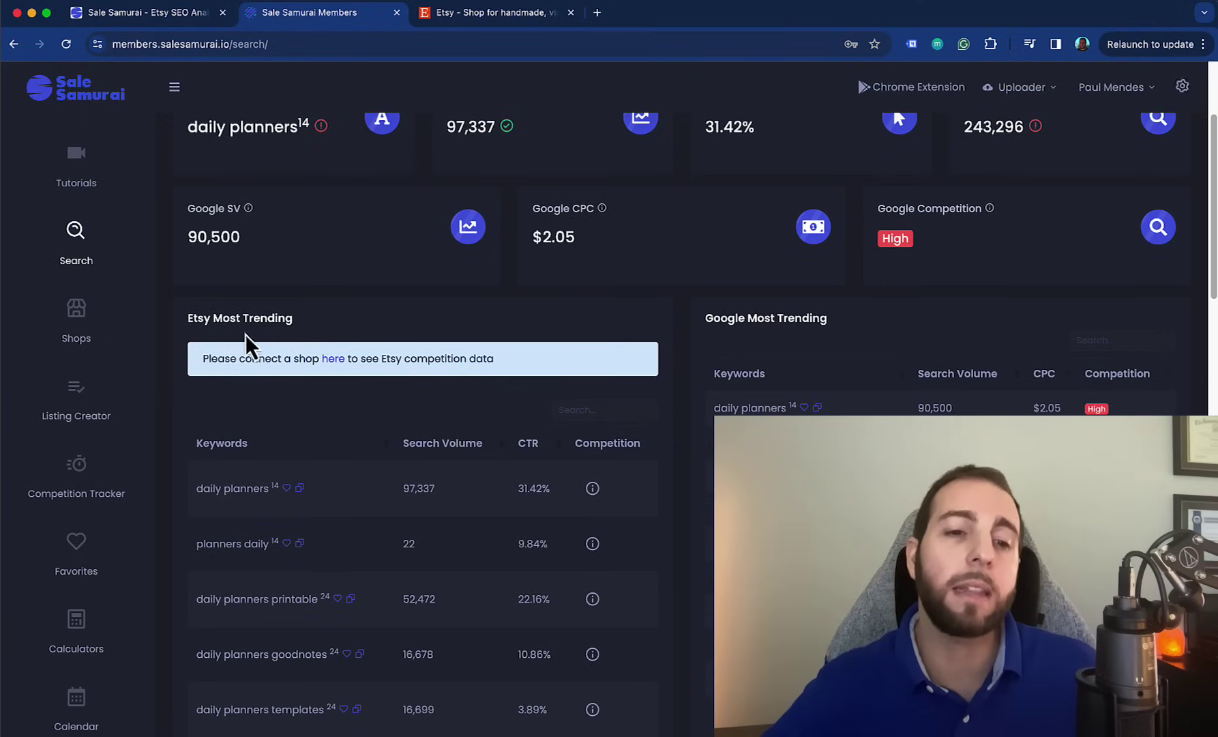
pyautogui.moveTo(188, 318); pyautogui.dragTo(326, 336)
pyautogui.scroll(-2, 327, 336)
pyautogui.scroll(-1, 330, 337)
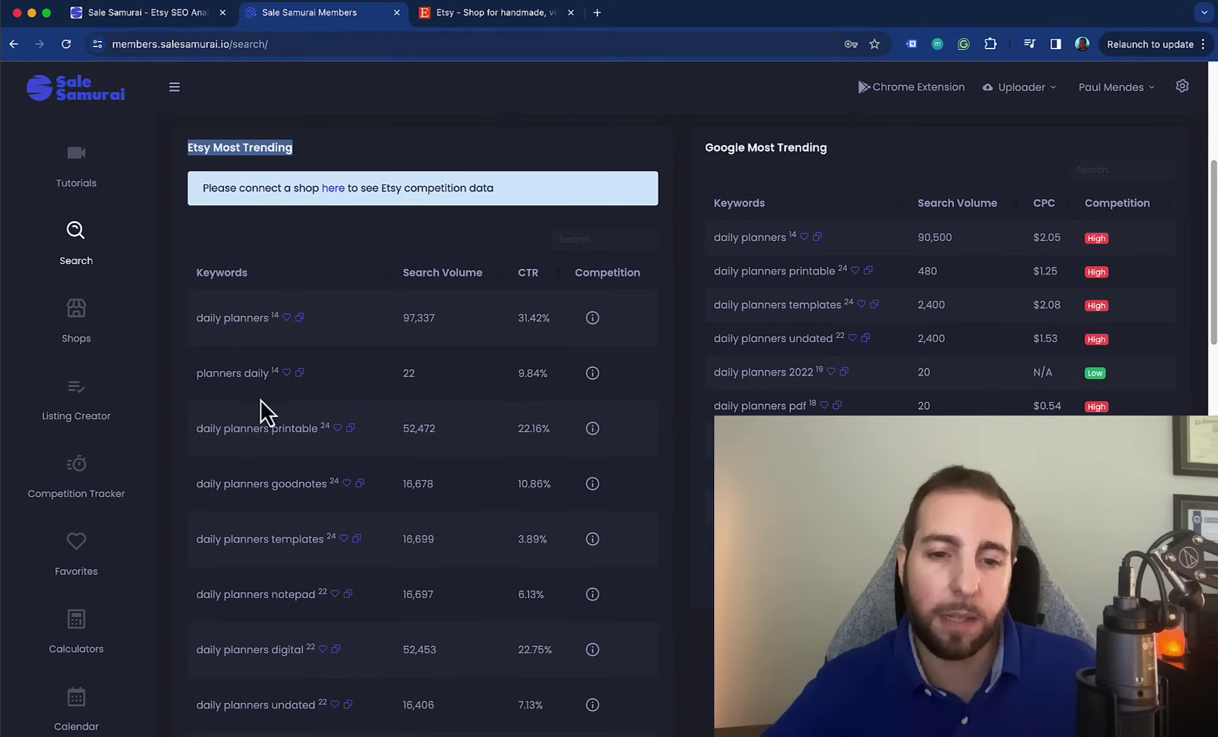
pyautogui.scroll(-2, 276, 559)
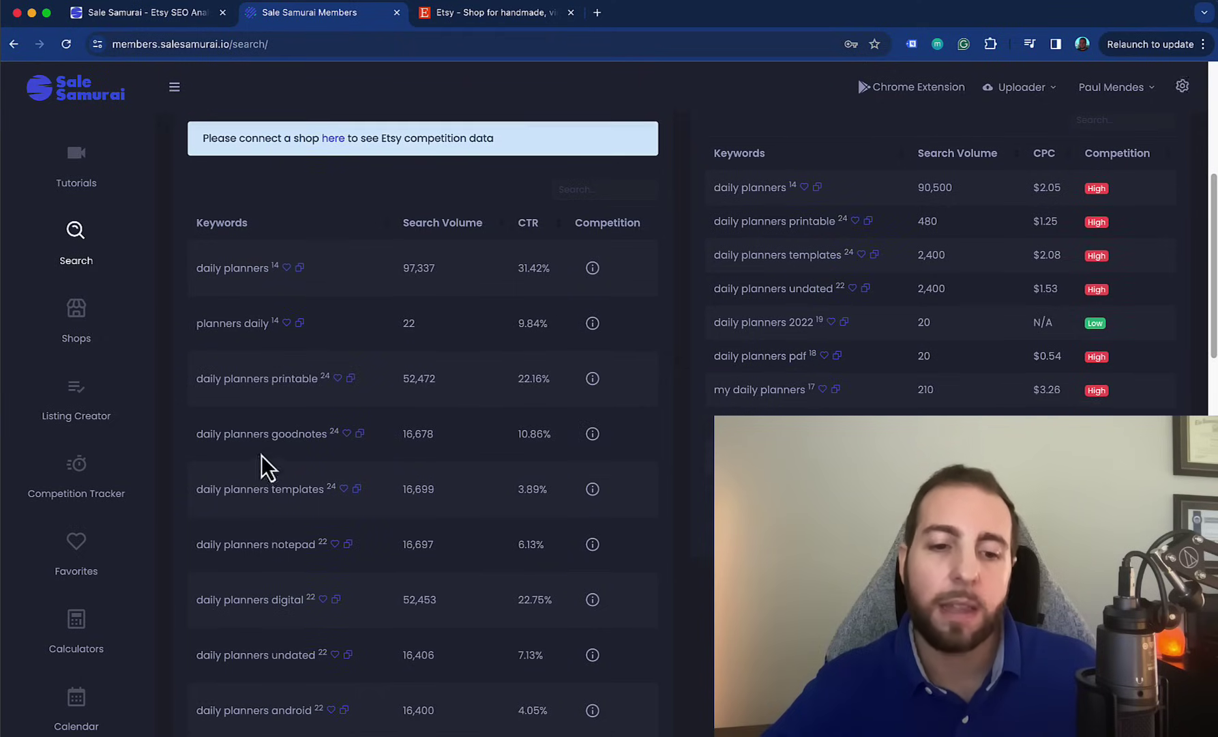
pyautogui.scroll(-1, 248, 419)
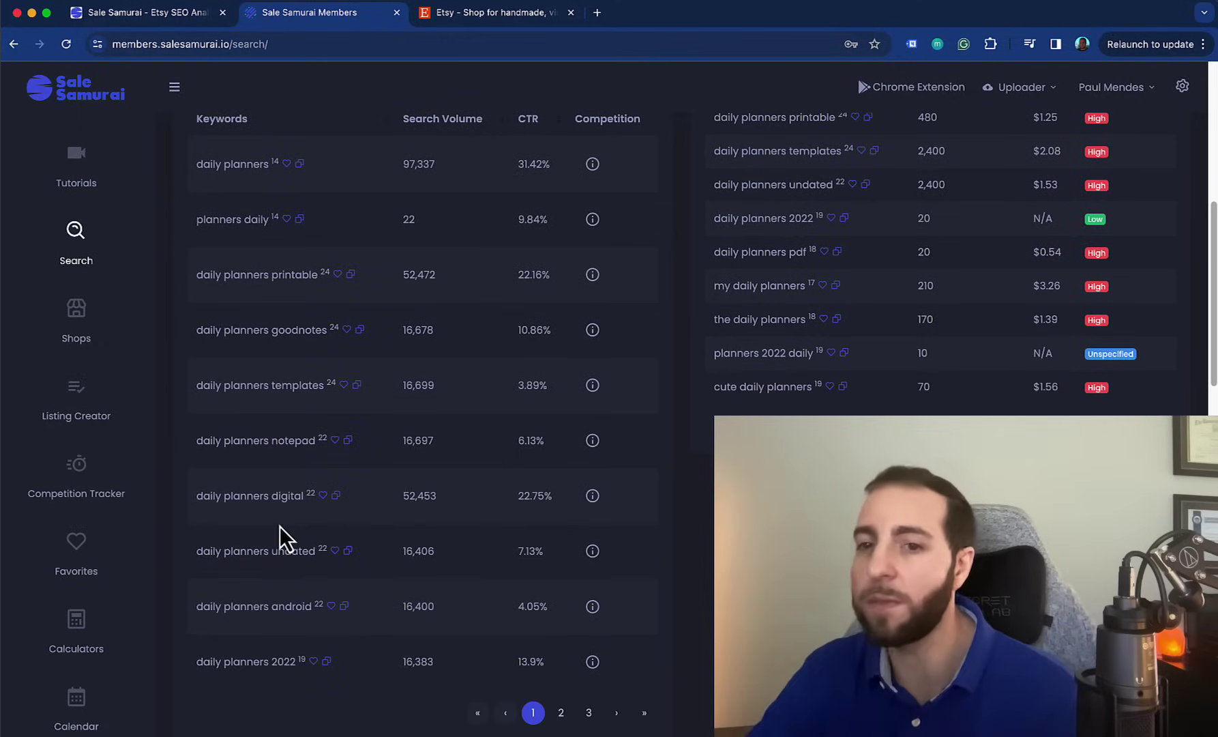
pyautogui.scroll(5, 409, 443)
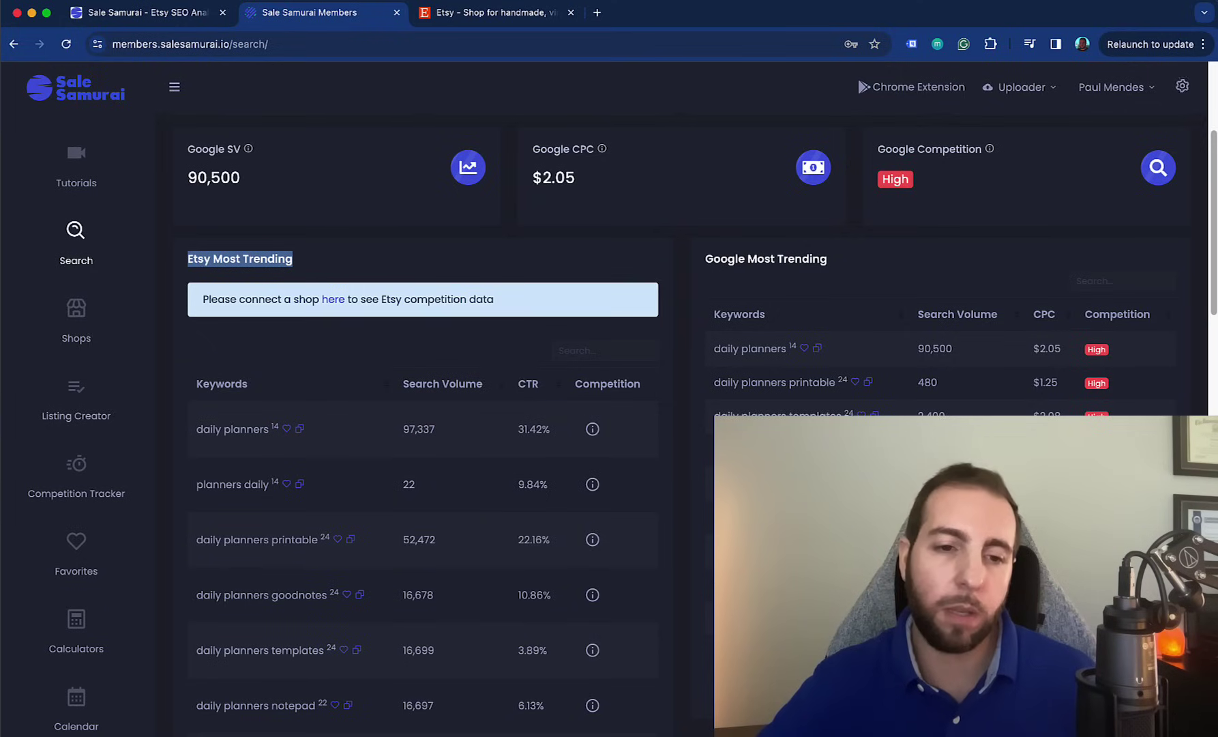
pyautogui.scroll(4, 682, 426)
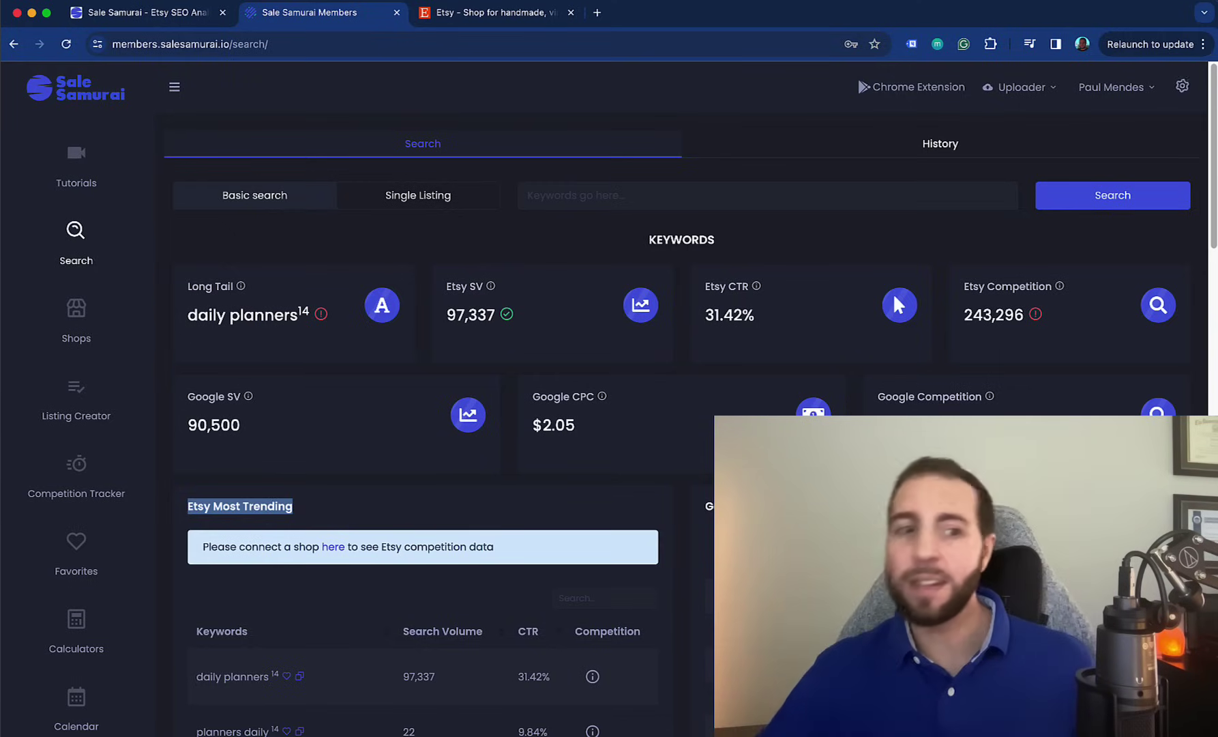
# Step: Look through the Shops, Listing Creator and Competition Tracker modules
pyautogui.click(81, 337)
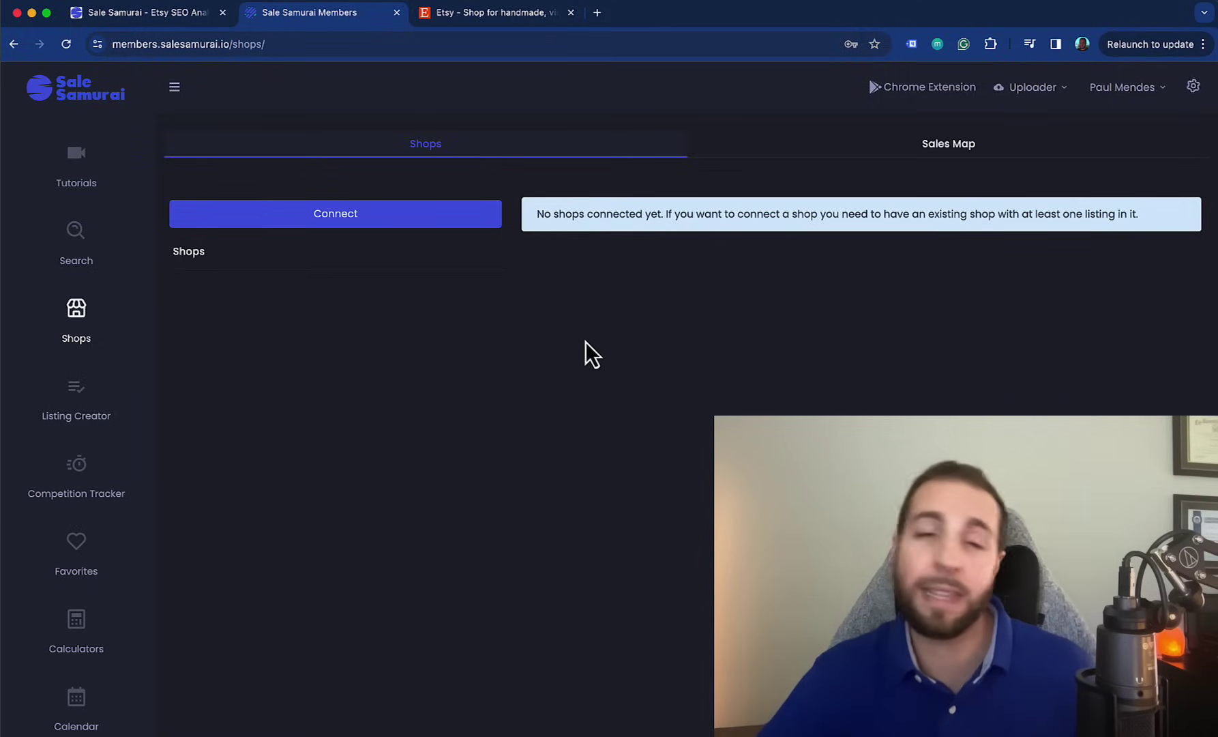
pyautogui.click(47, 412)
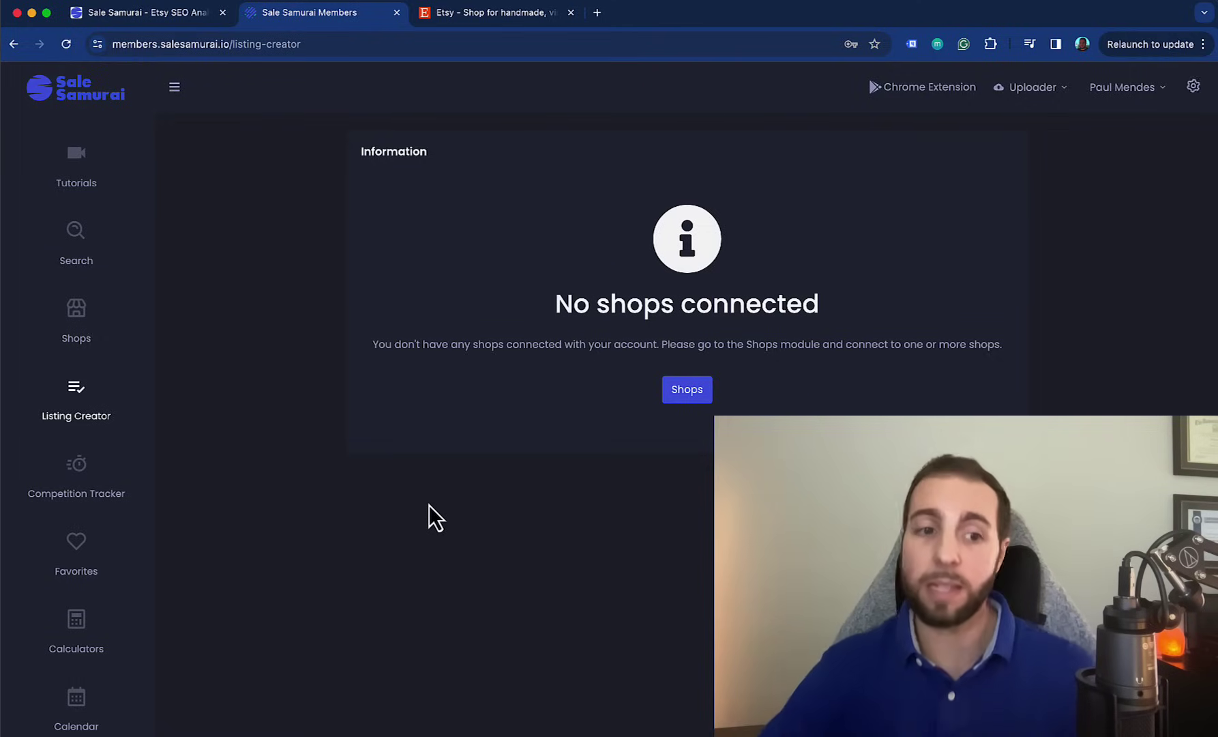
pyautogui.click(59, 486)
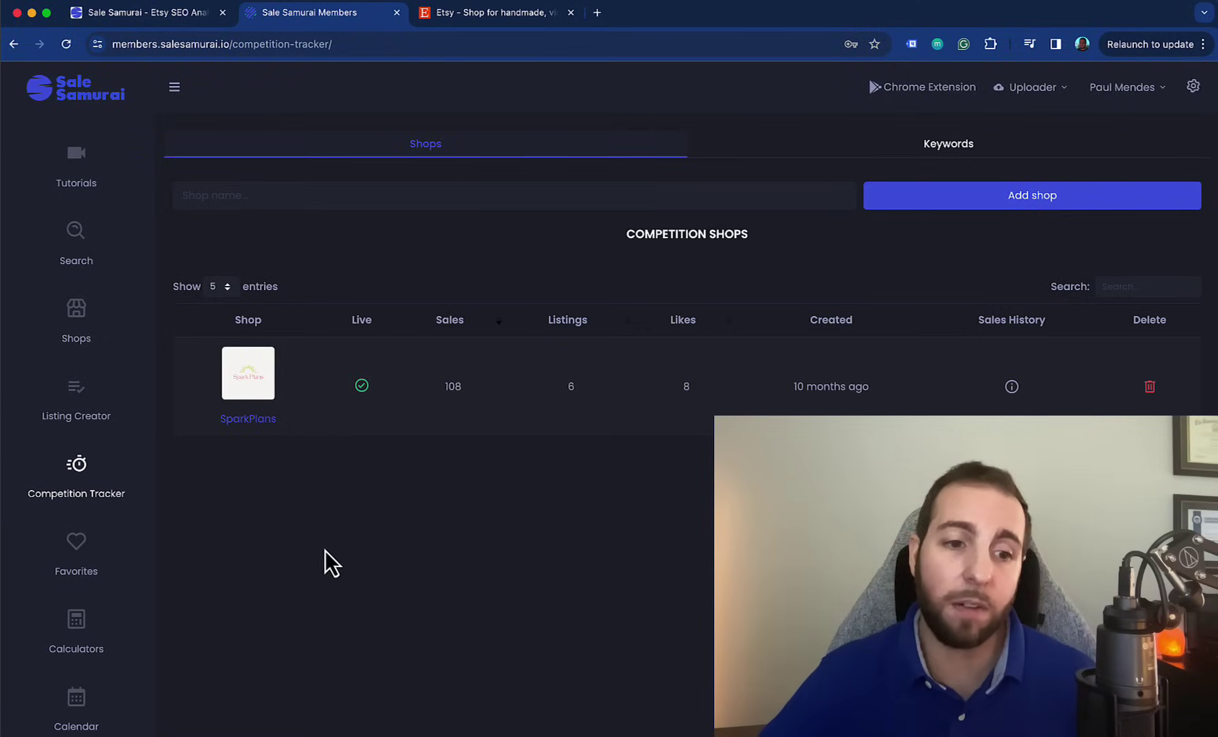
# Step: View the saved keywords and listings in the Favorites module
pyautogui.click(89, 545)
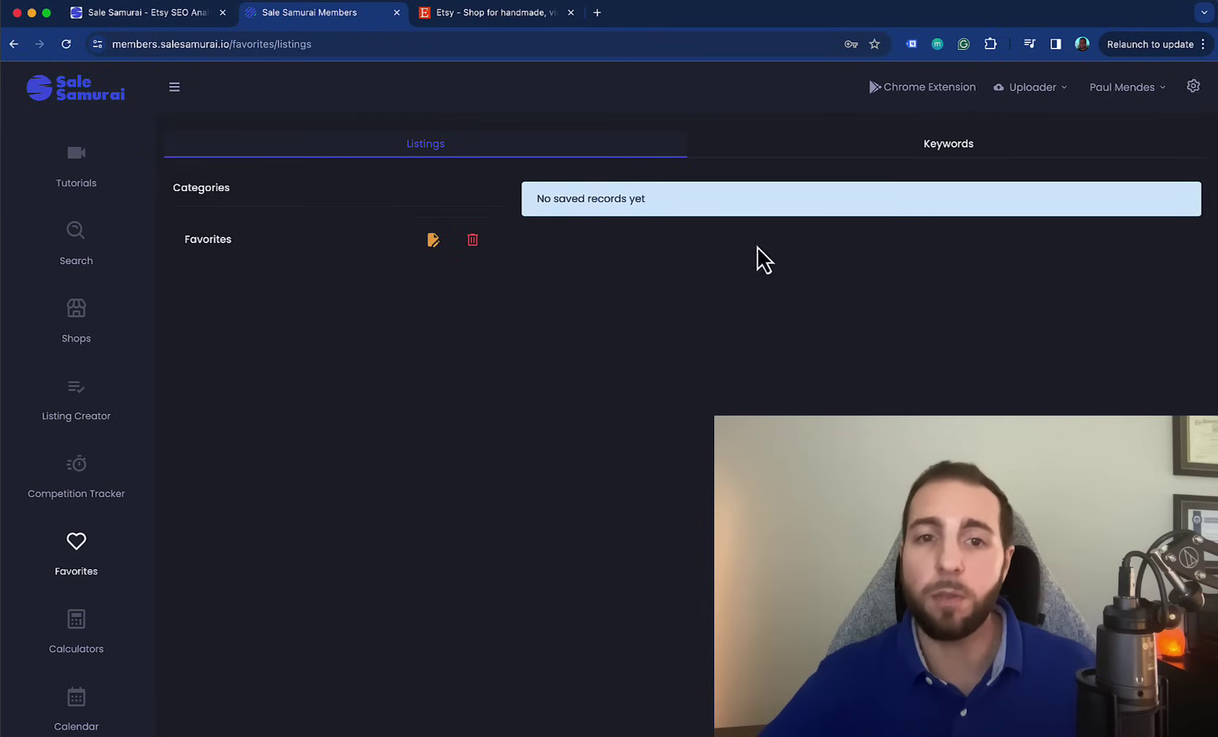
pyautogui.click(910, 156)
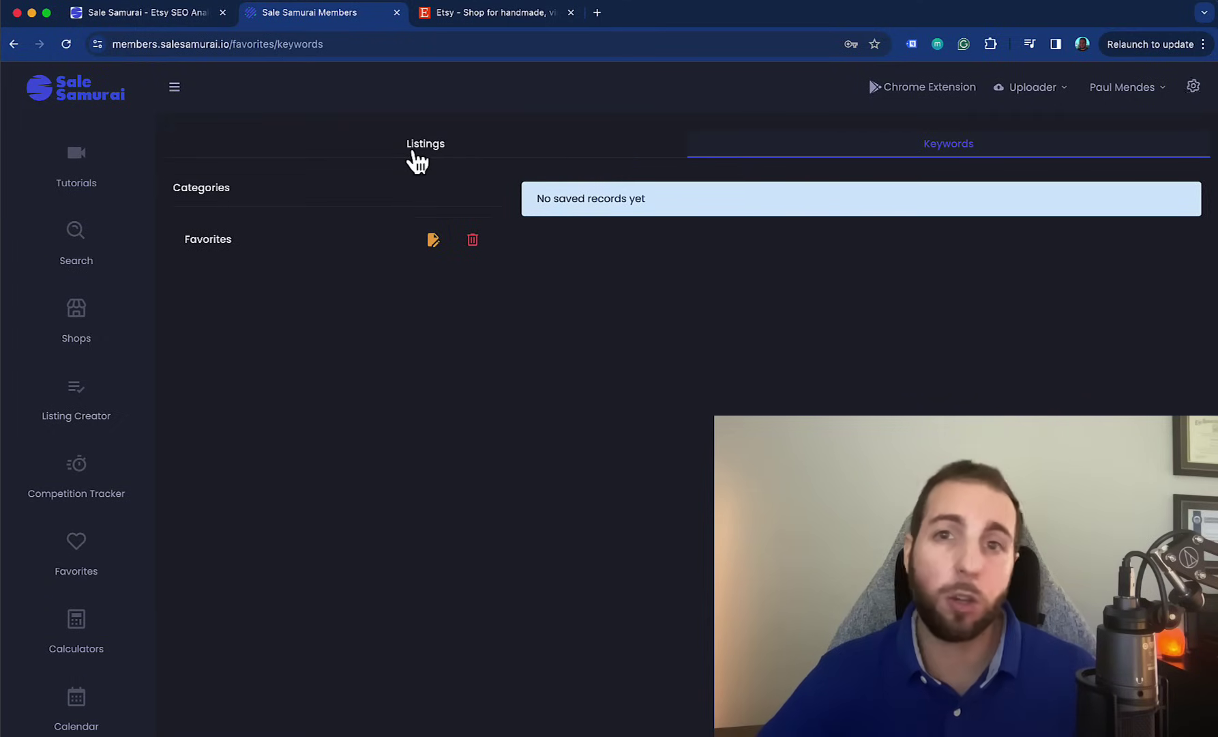
pyautogui.click(543, 151)
# Step: Open the Profit Calculator and set the price the customer pays to 10
pyautogui.click(99, 622)
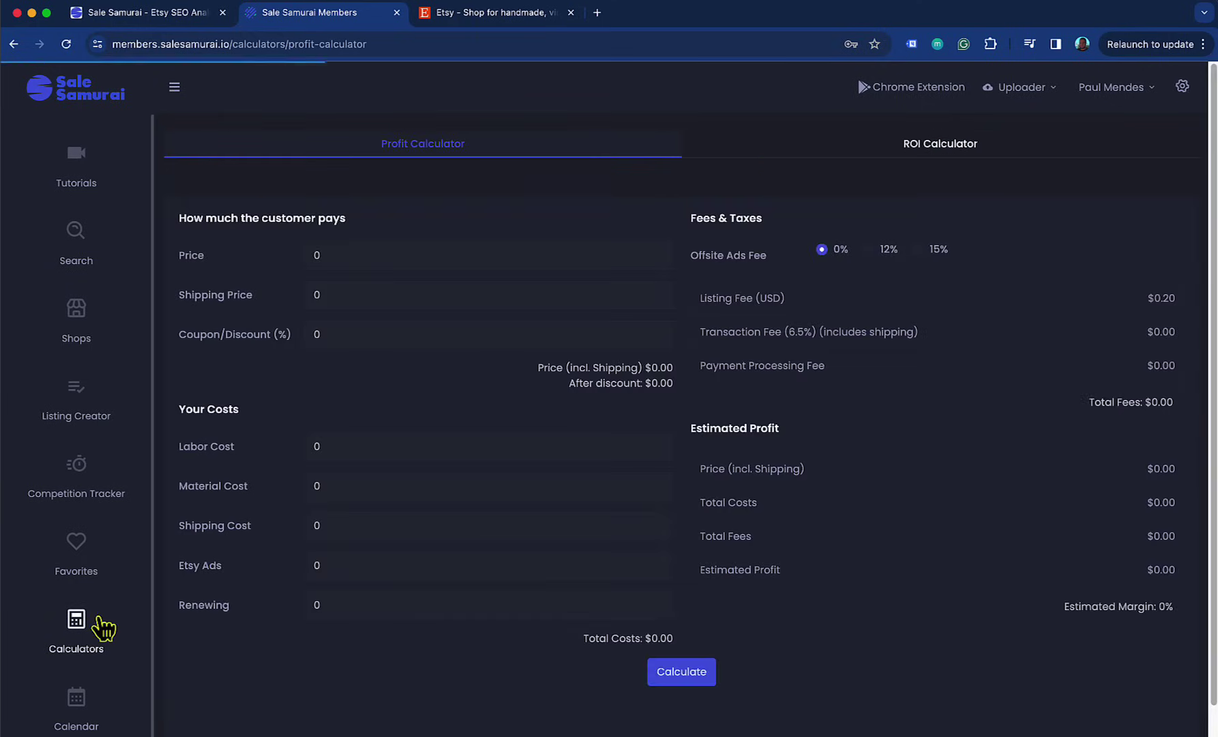
pyautogui.scroll(-1, 103, 626)
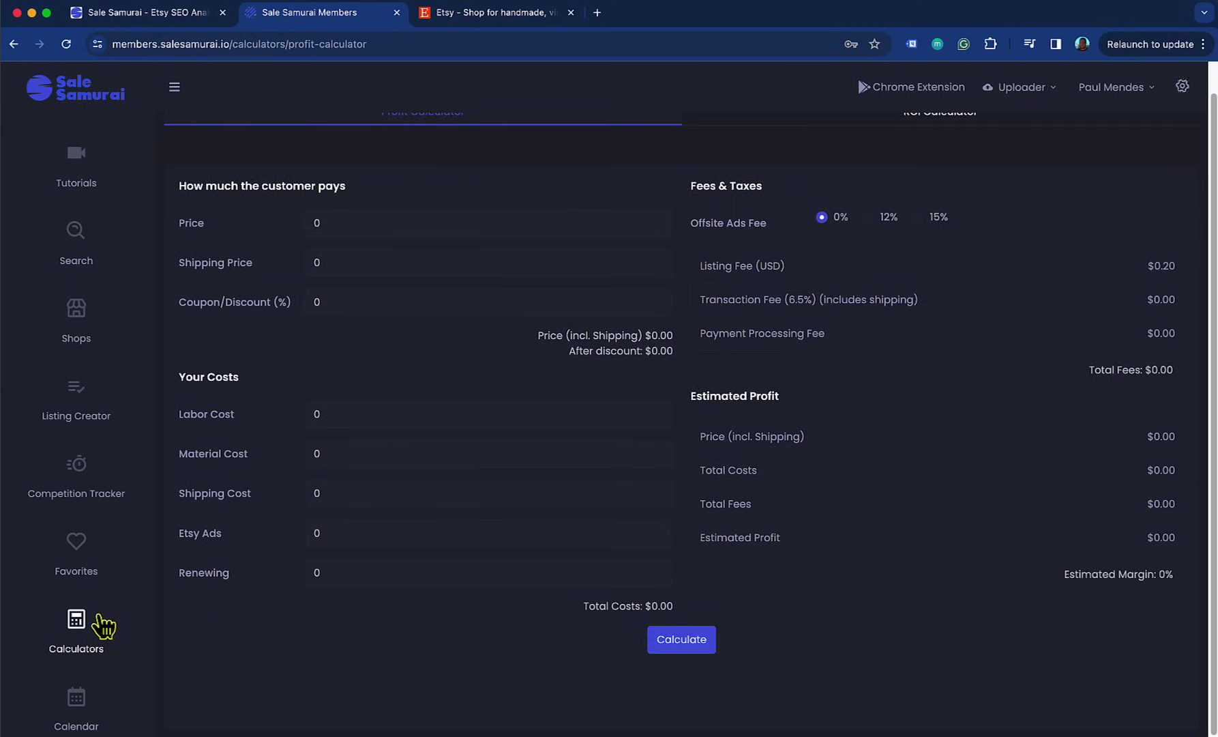
pyautogui.scroll(1, 627, 368)
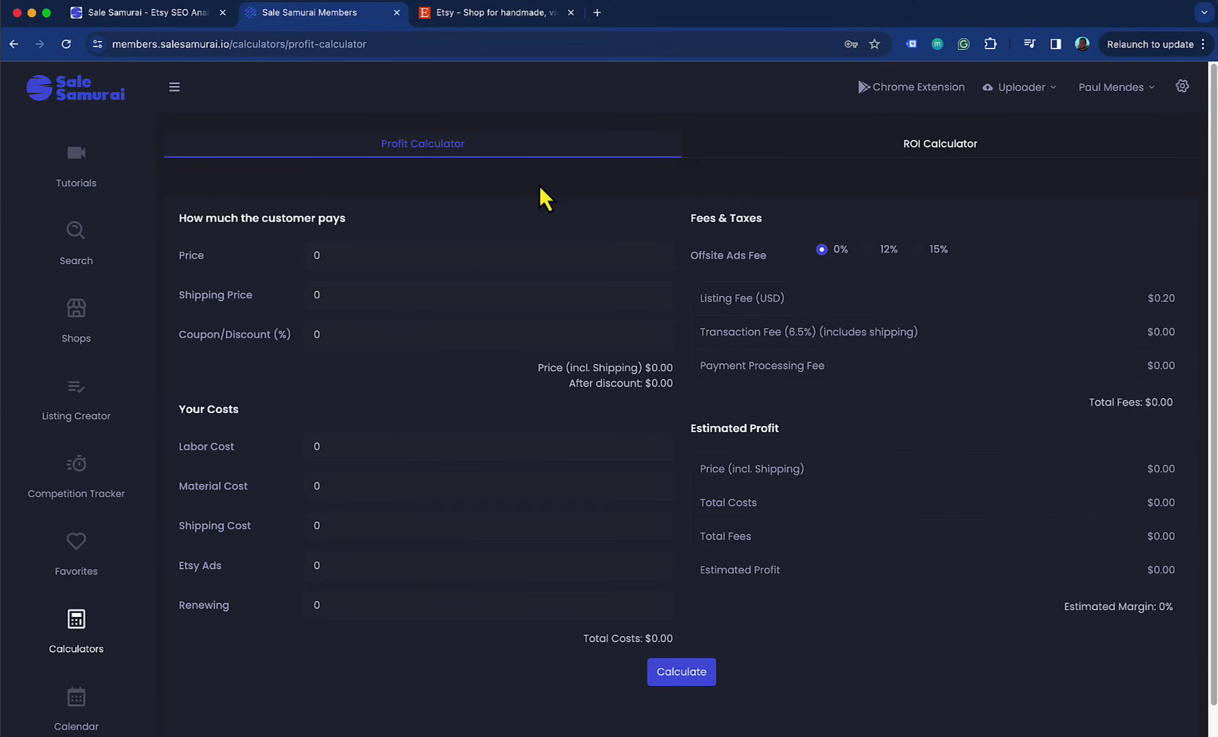
pyautogui.click(474, 257)
pyautogui.doubleClick(473, 258)
pyautogui.write('10')
pyautogui.scroll(-1, 468, 305)
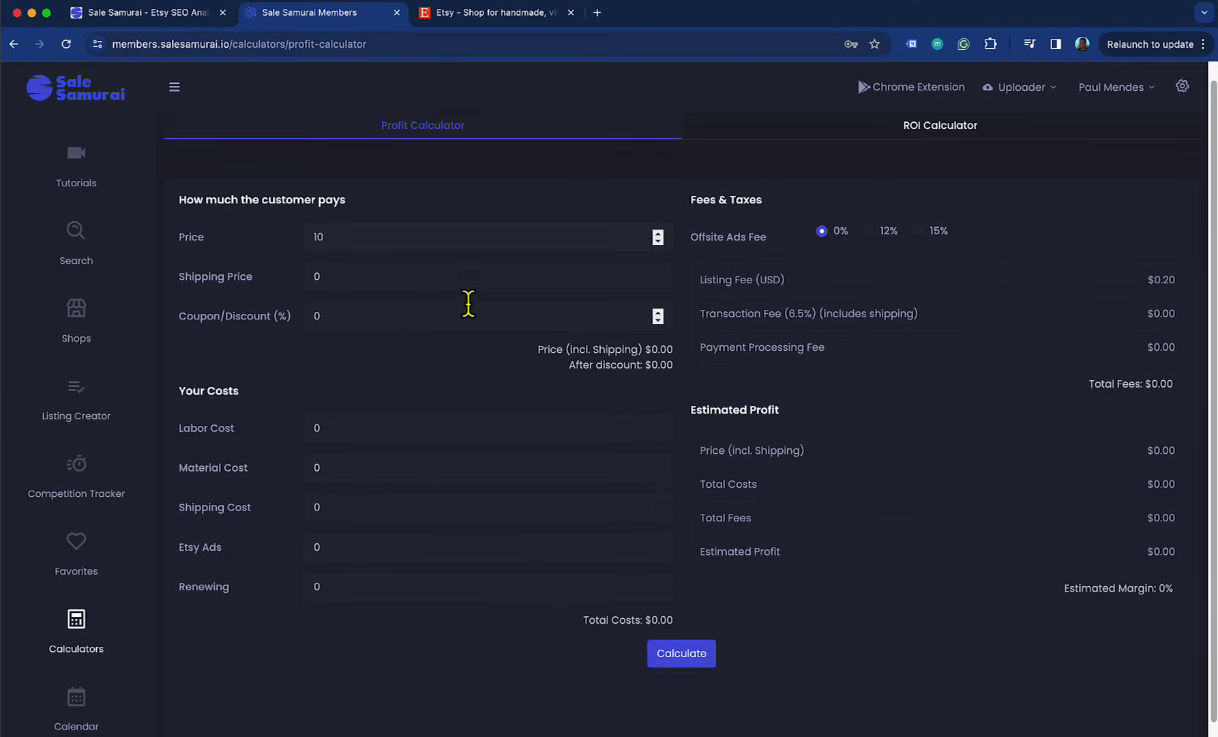
pyautogui.scroll(-1, 469, 303)
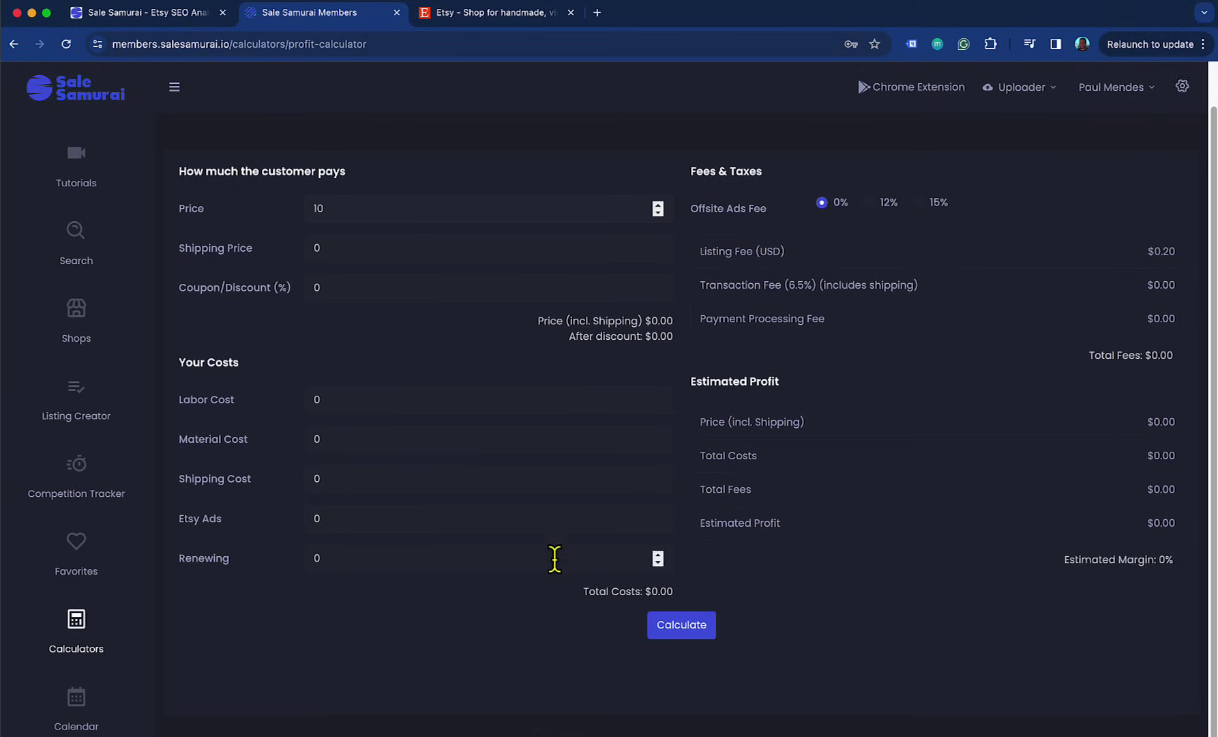
# Step: Set the Offsite Ads Fee to 15%, run the profit calculation and check the transaction fee line
pyautogui.scroll(1, 549, 555)
pyautogui.scroll(1, 571, 439)
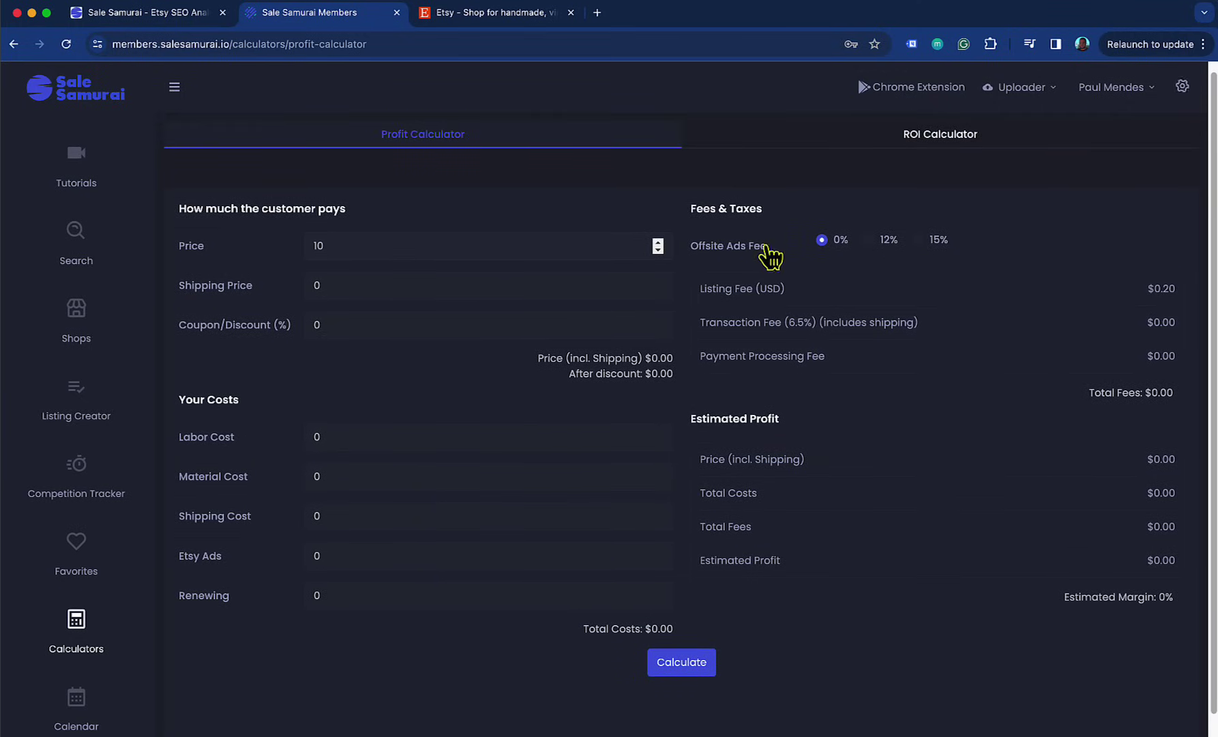
pyautogui.click(921, 249)
pyautogui.click(695, 669)
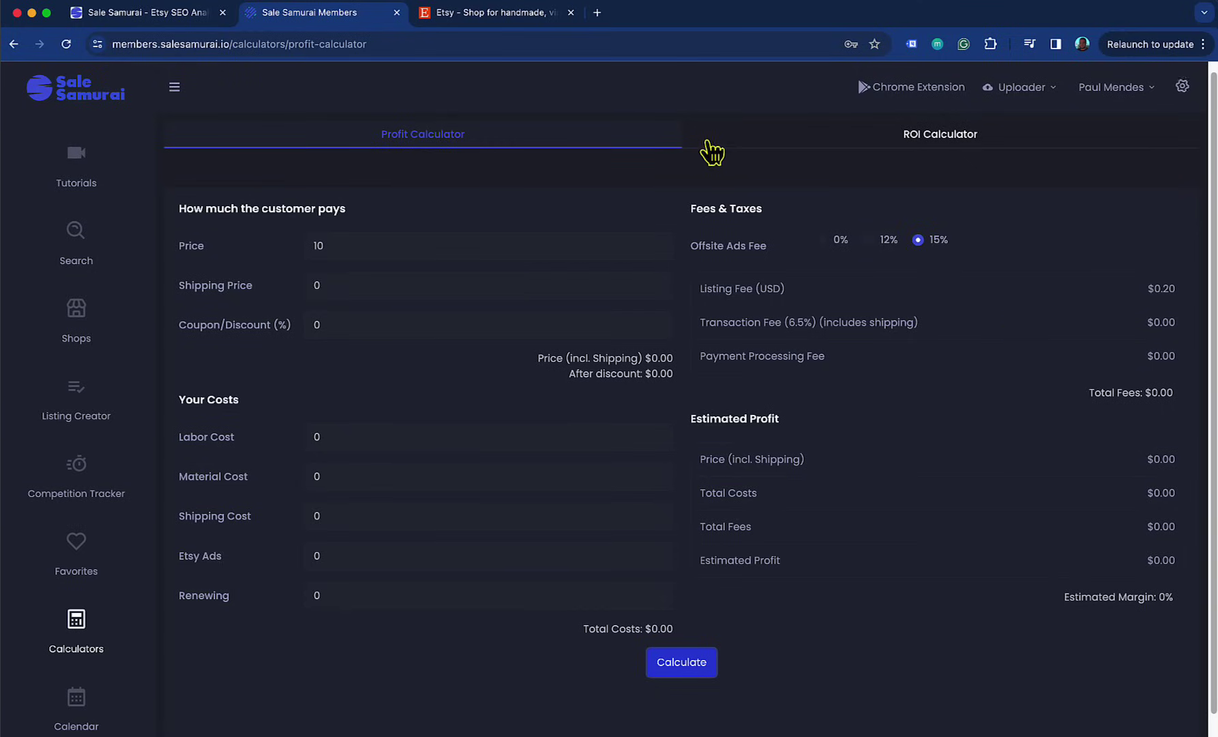
pyautogui.scroll(-1, 942, 426)
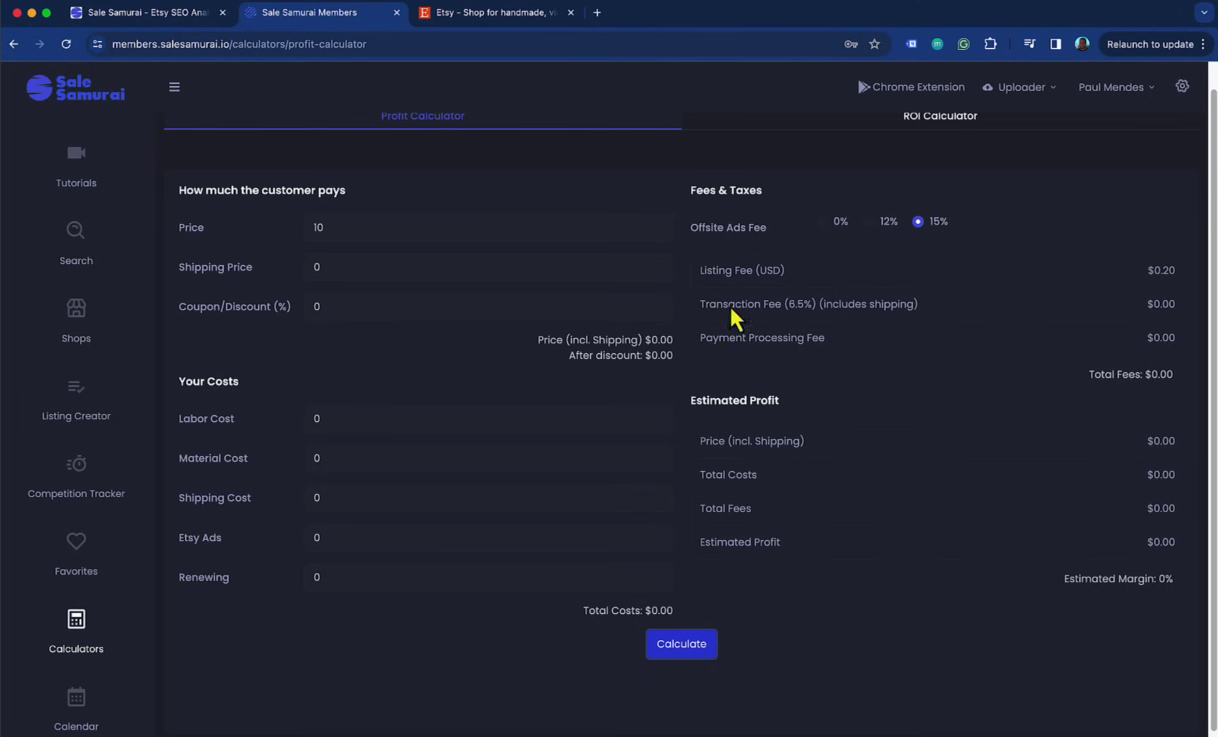
pyautogui.moveTo(830, 304); pyautogui.dragTo(793, 301)
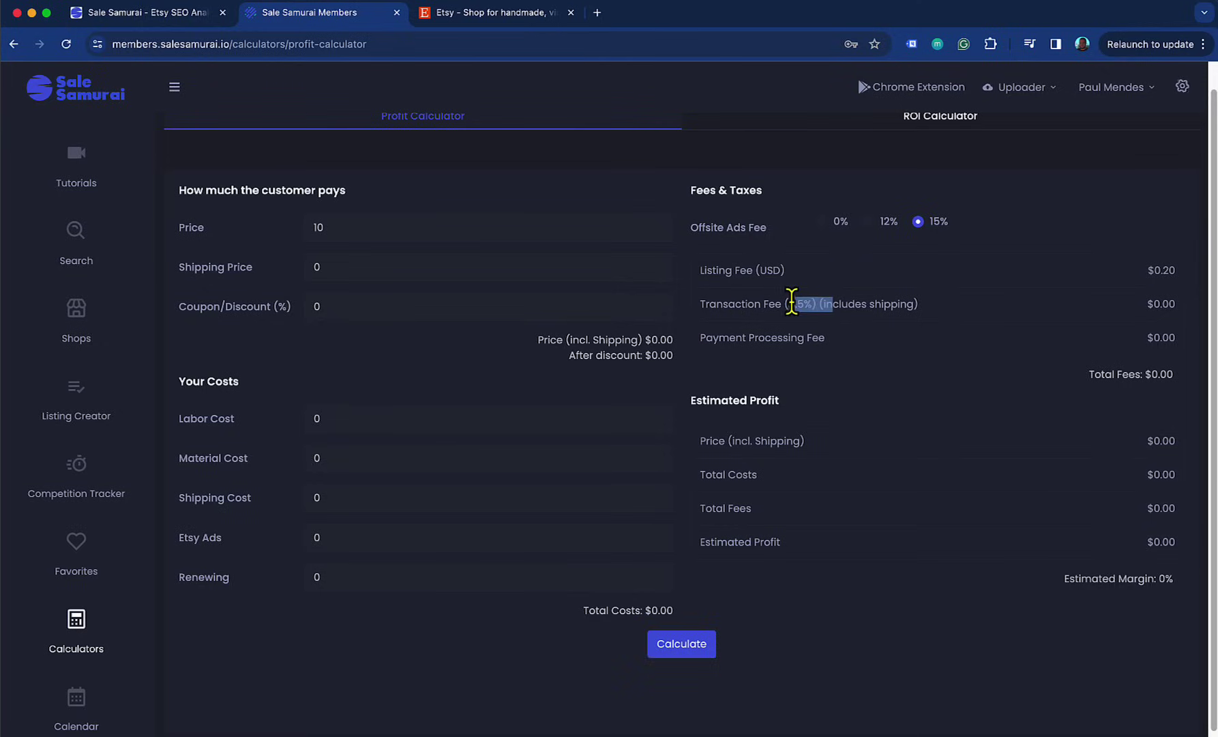
# Step: Review the fee and Estimated Profit lines, and run the profit calculation for the price of 10
pyautogui.click(862, 305)
pyautogui.scroll(-1, 873, 342)
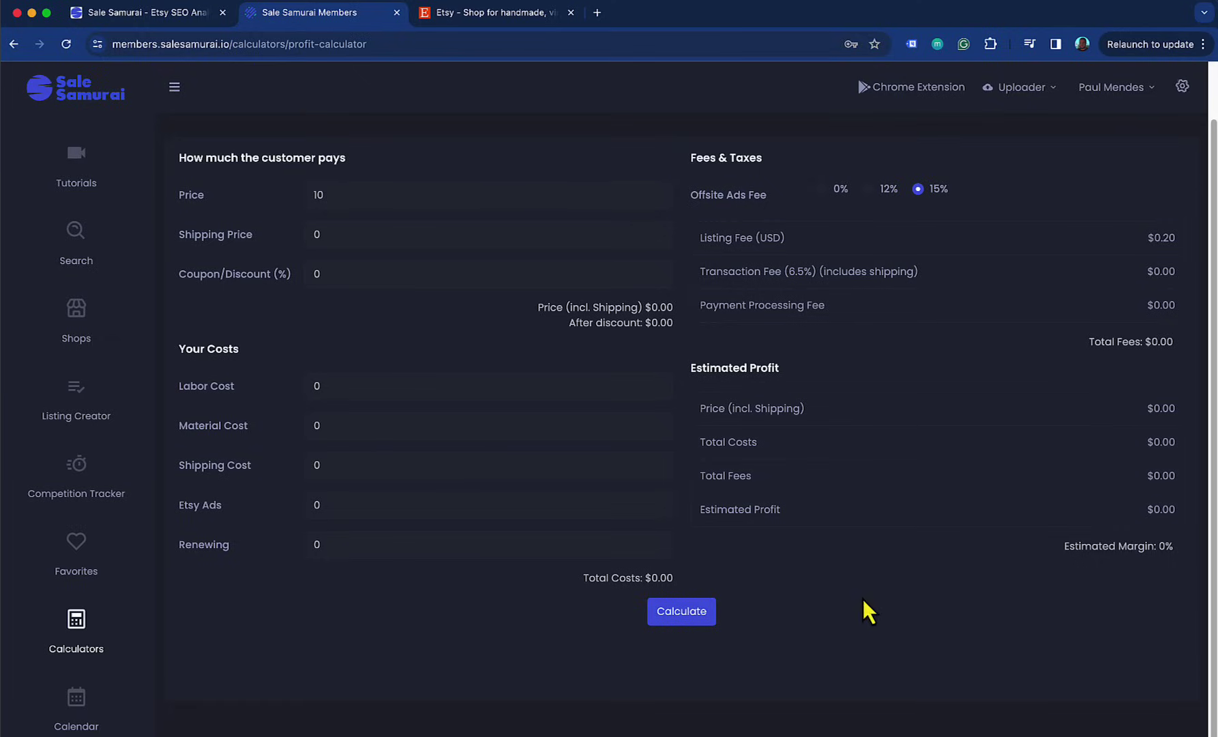
pyautogui.moveTo(744, 408); pyautogui.dragTo(746, 454)
pyautogui.click(905, 404)
pyautogui.click(746, 455)
pyautogui.scroll(2, 849, 508)
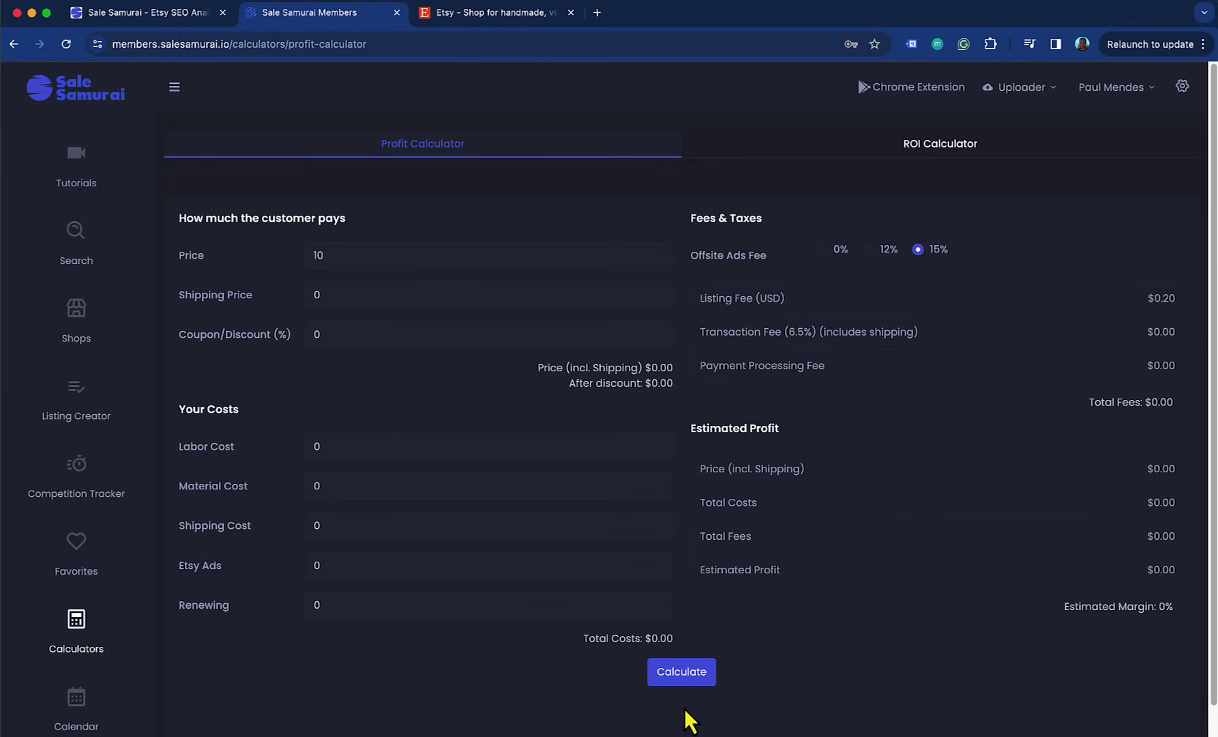
pyautogui.click(681, 672)
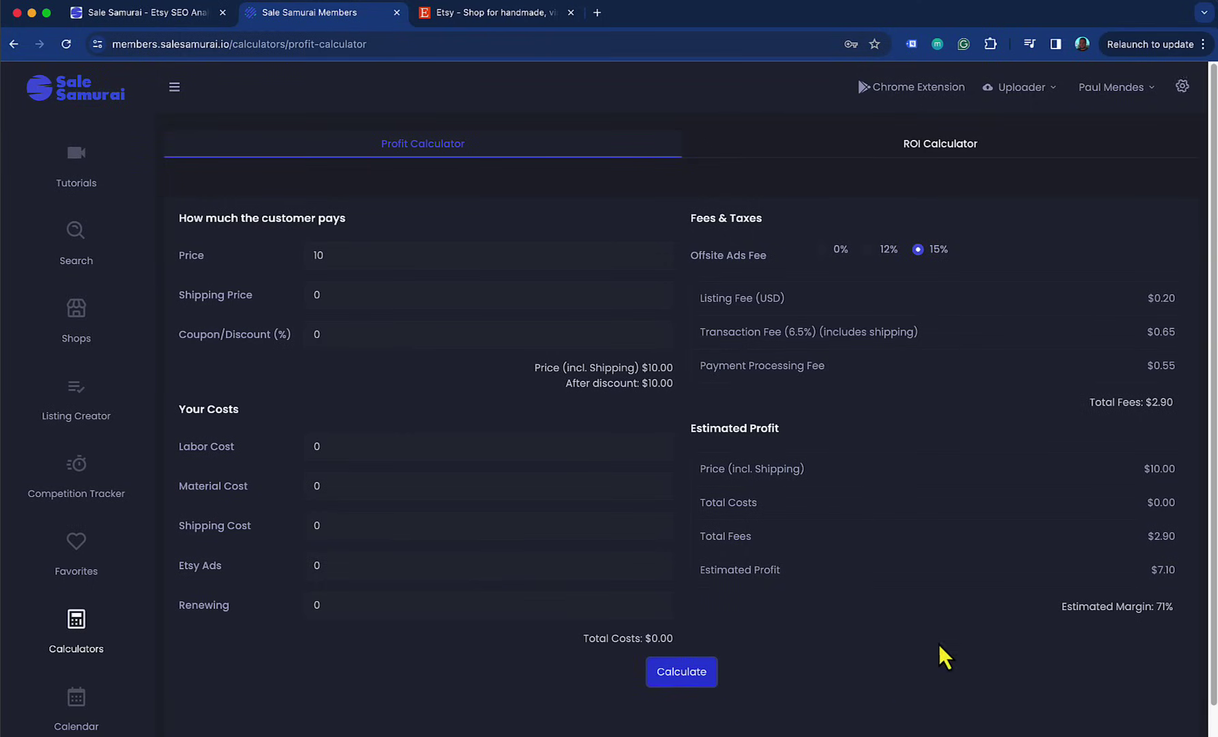
# Step: Check the Total Fees amount and the estimated profit results for the calculated sale
pyautogui.moveTo(1116, 406); pyautogui.dragTo(1160, 409)
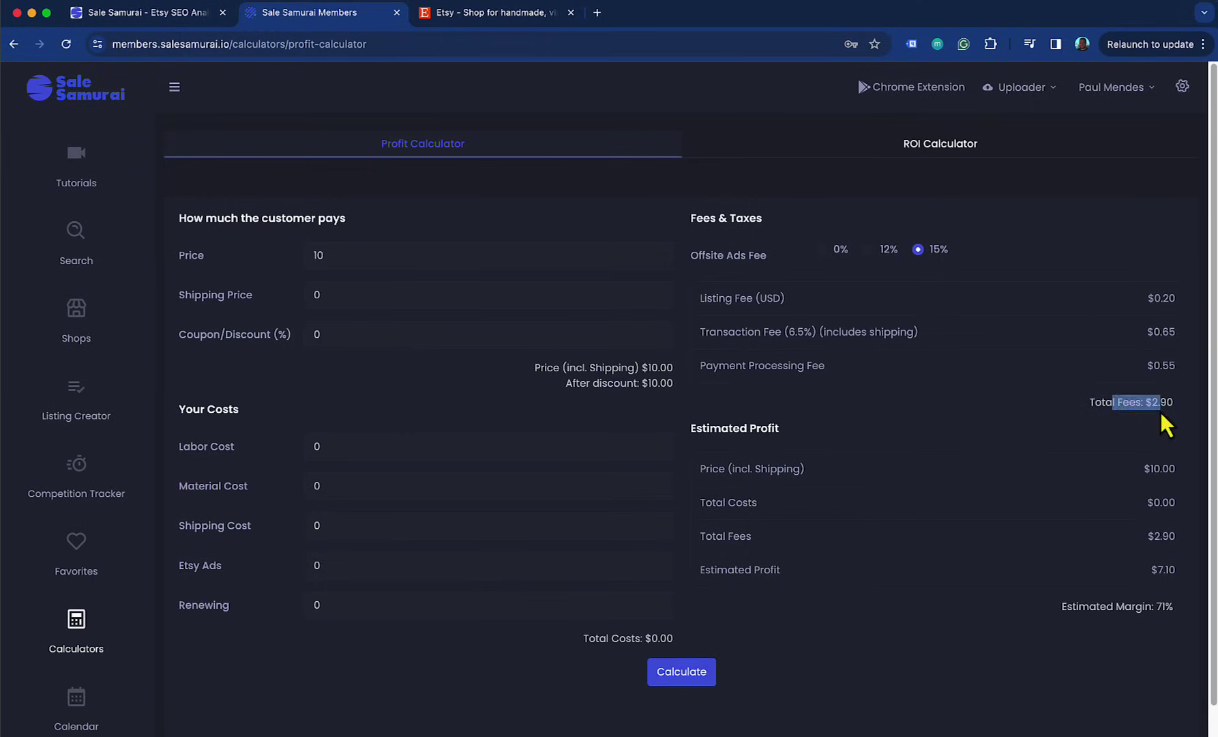
pyautogui.click(1159, 408)
pyautogui.moveTo(1137, 395); pyautogui.dragTo(1174, 404)
pyautogui.click(1029, 423)
pyautogui.scroll(-1, 810, 468)
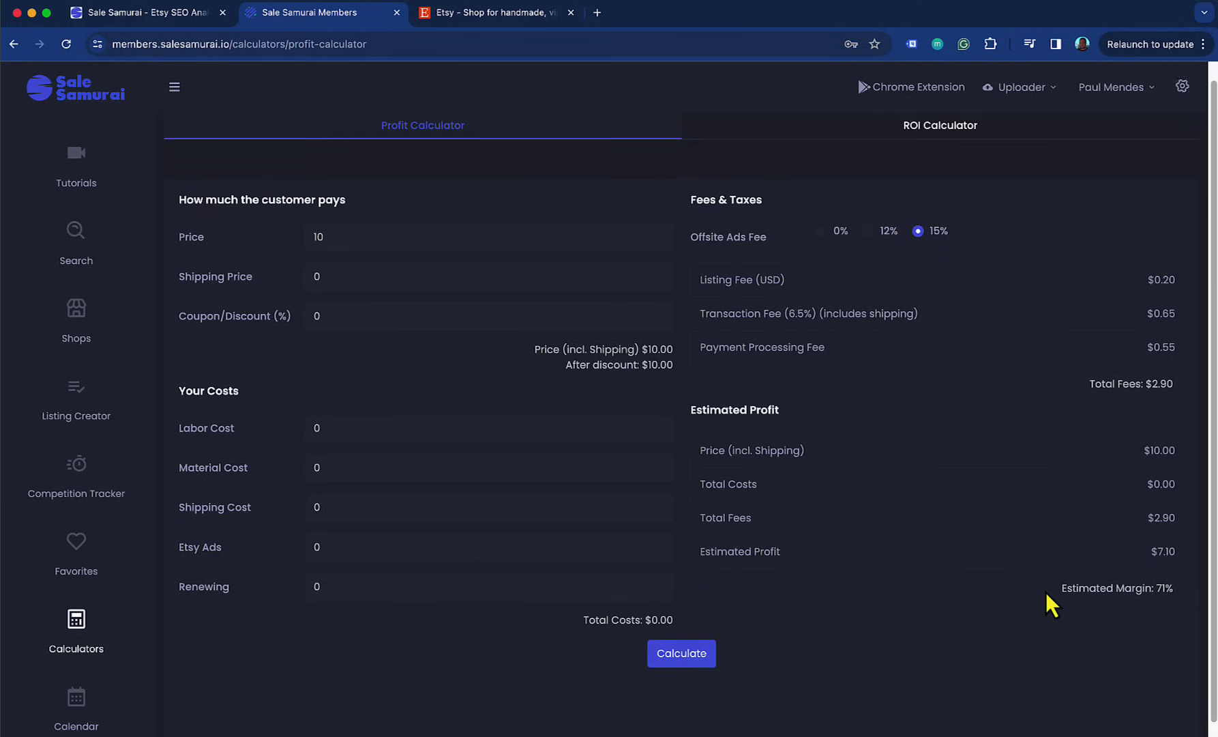
# Step: Set the price the customer pays to 20 and the Shipping Price to 5
pyautogui.doubleClick(353, 234)
pyautogui.write('20')
pyautogui.doubleClick(378, 272)
pyautogui.write('5')
# Step: Set the Material Cost to 12 and the Shipping Cost to 5, and recalculate the profit
pyautogui.scroll(-1, 341, 362)
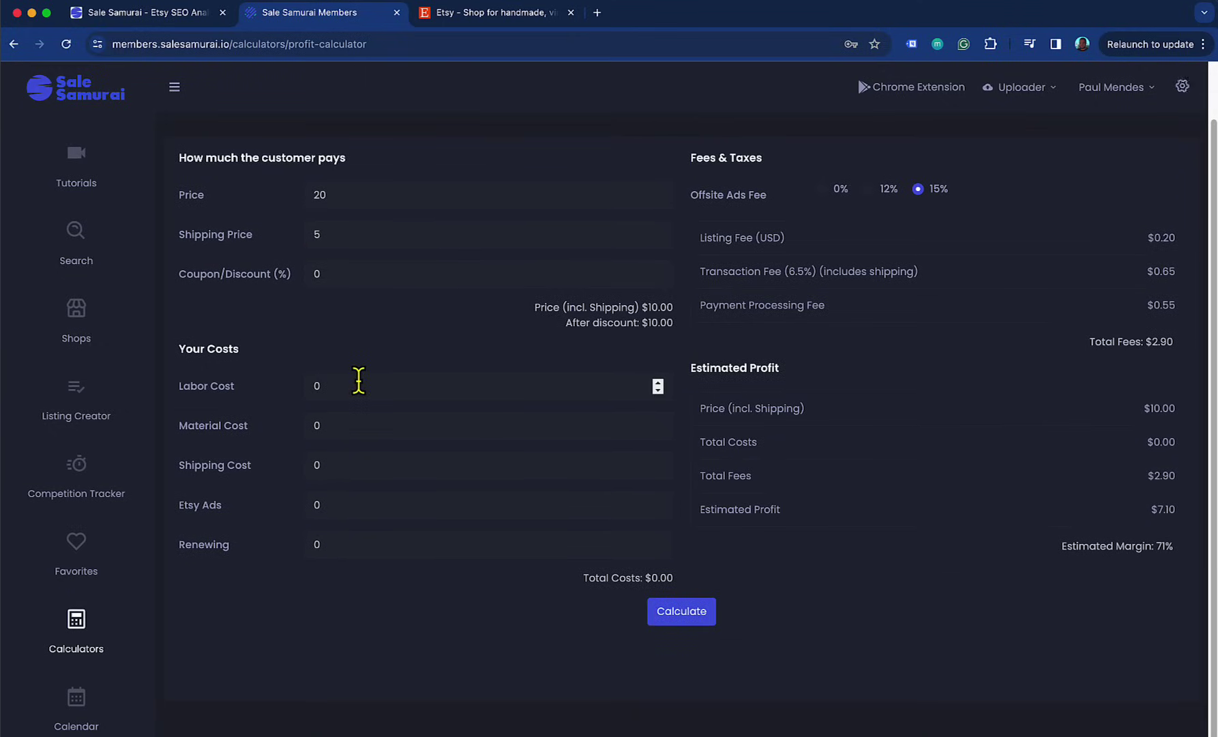
pyautogui.doubleClick(316, 426)
pyautogui.write('12')
pyautogui.click(428, 471)
pyautogui.doubleClick(315, 469)
pyautogui.write('5')
pyautogui.click(689, 619)
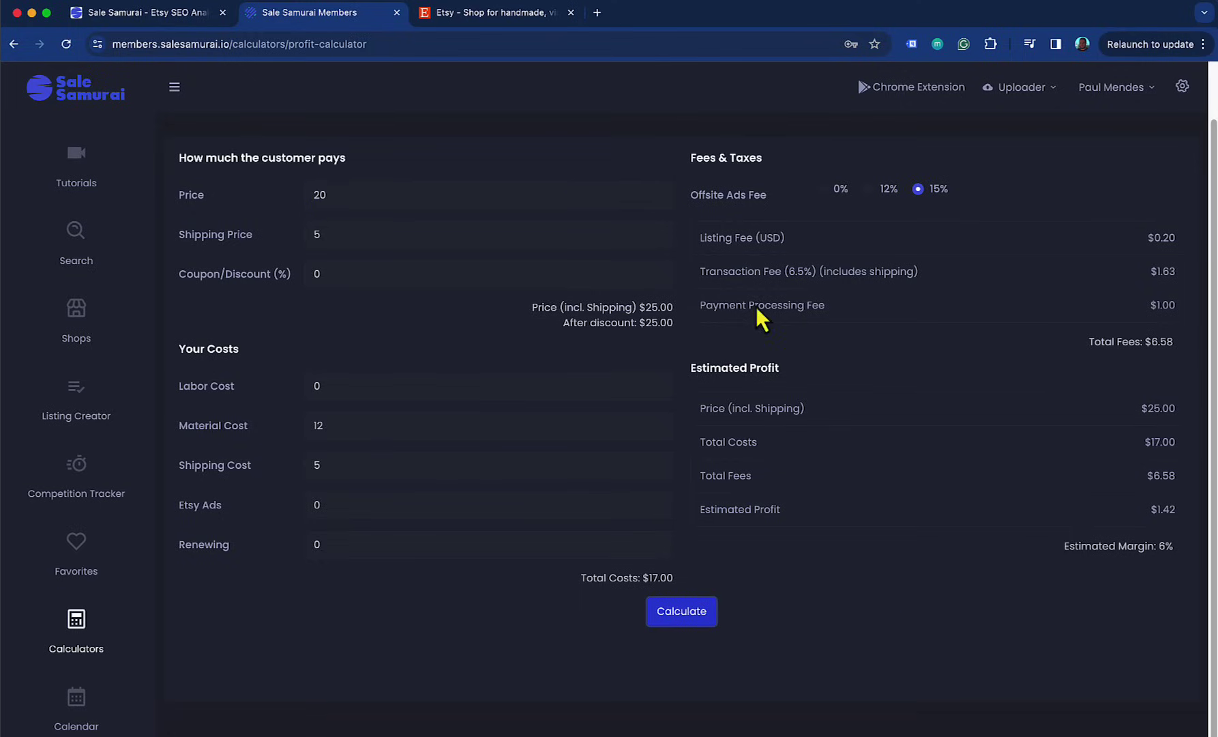
# Step: Check the Estimated Profit and Estimated Margin figures for the updated costs
pyautogui.moveTo(1169, 508); pyautogui.dragTo(1151, 508)
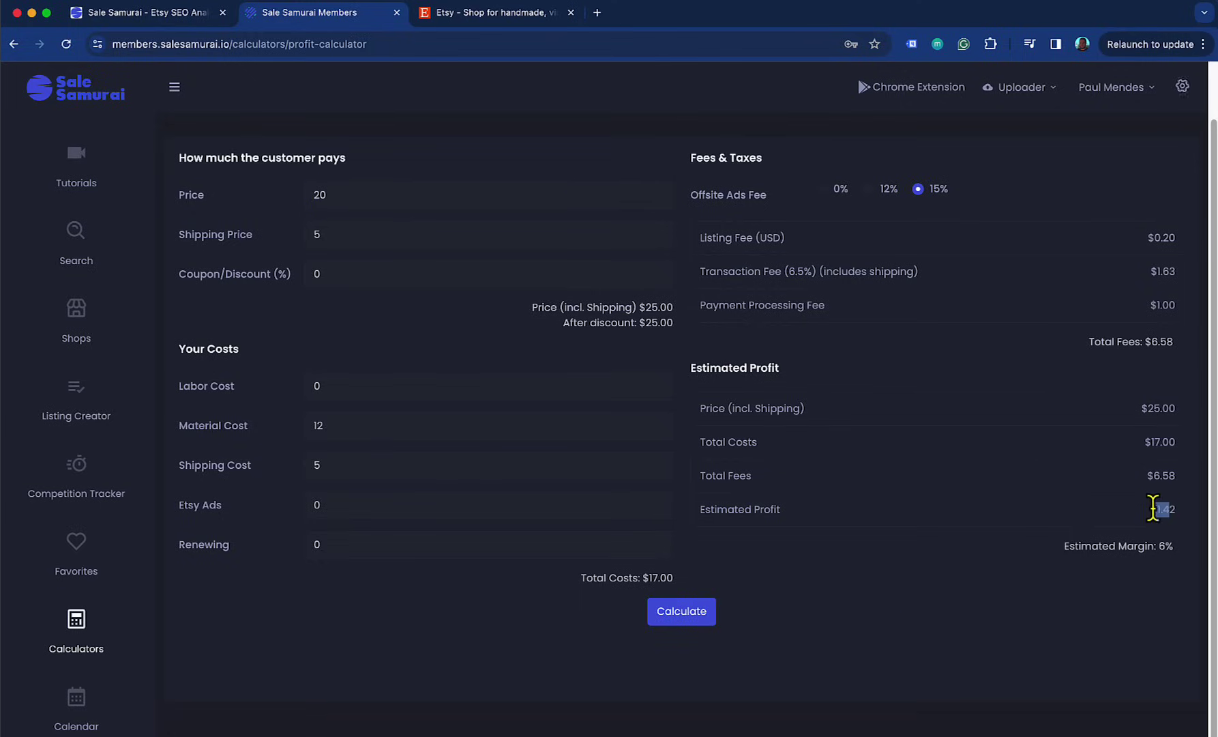
pyautogui.click(1018, 559)
pyautogui.moveTo(1178, 521); pyautogui.dragTo(1137, 517)
pyautogui.click(688, 610)
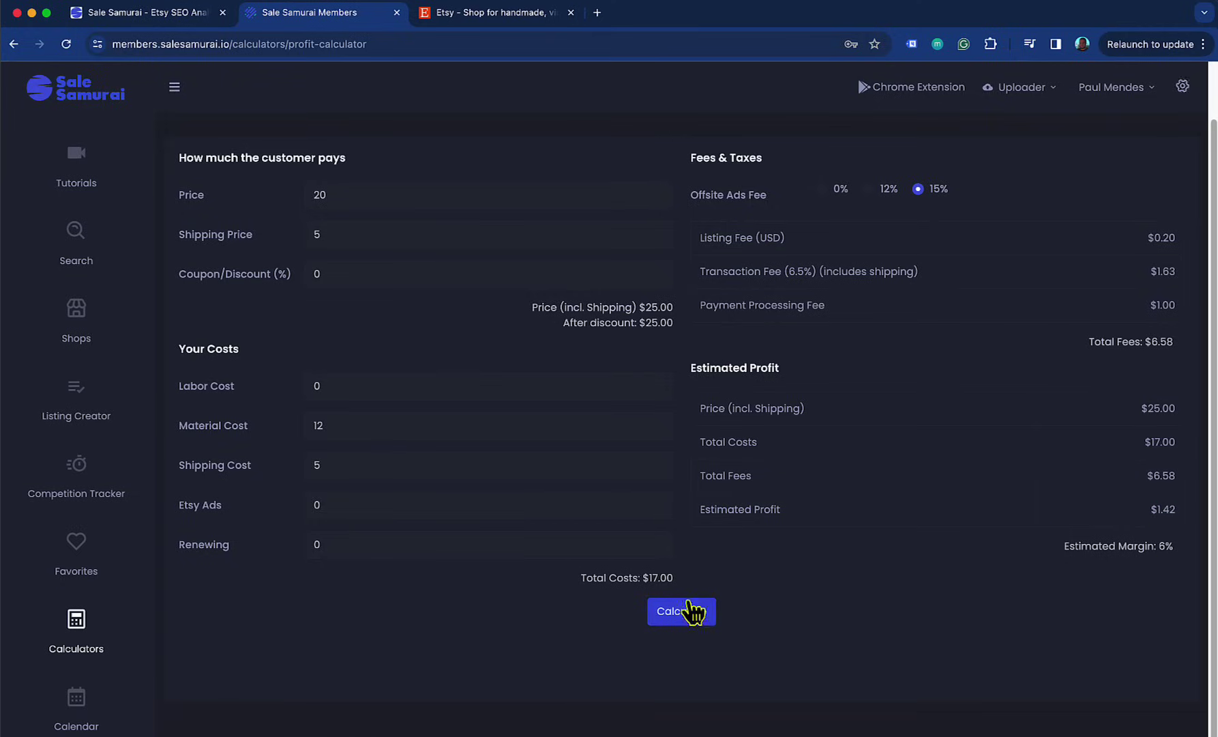
pyautogui.doubleClick(1165, 545)
# Step: Raise the price to 25, recalculate the profit and check the estimated margin
pyautogui.click(322, 196)
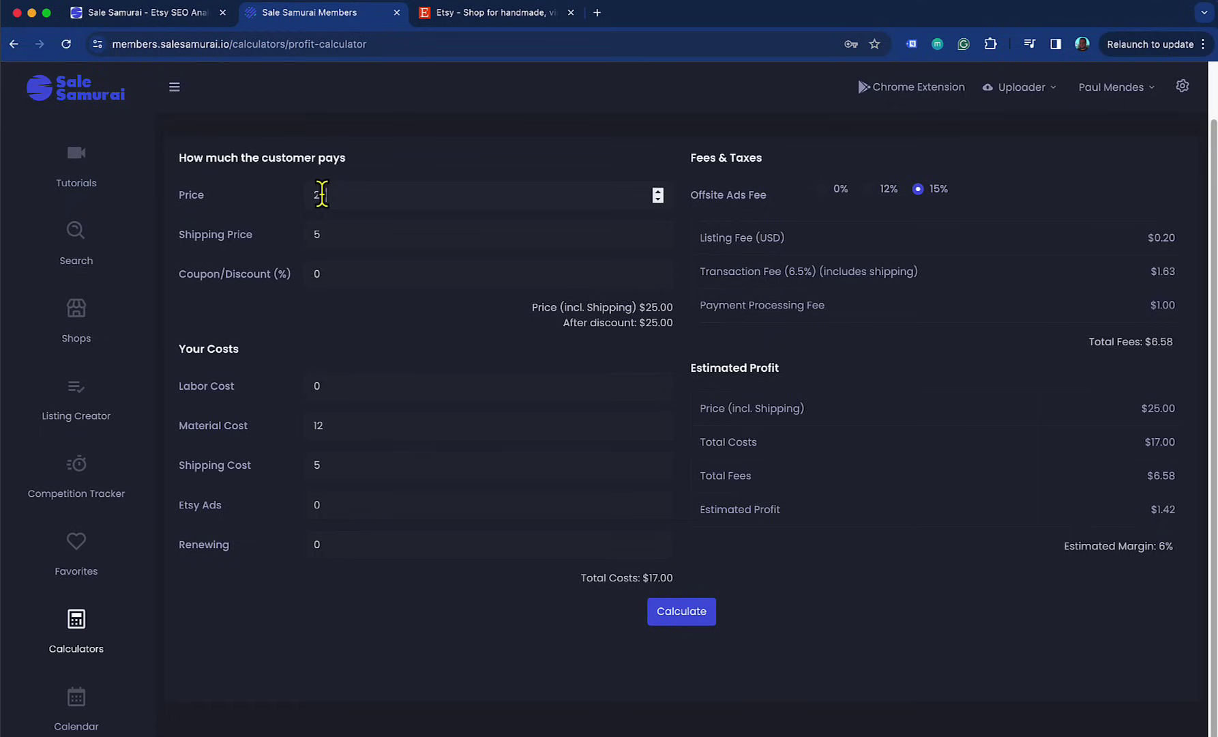
pyautogui.write('4')
pyautogui.click(680, 611)
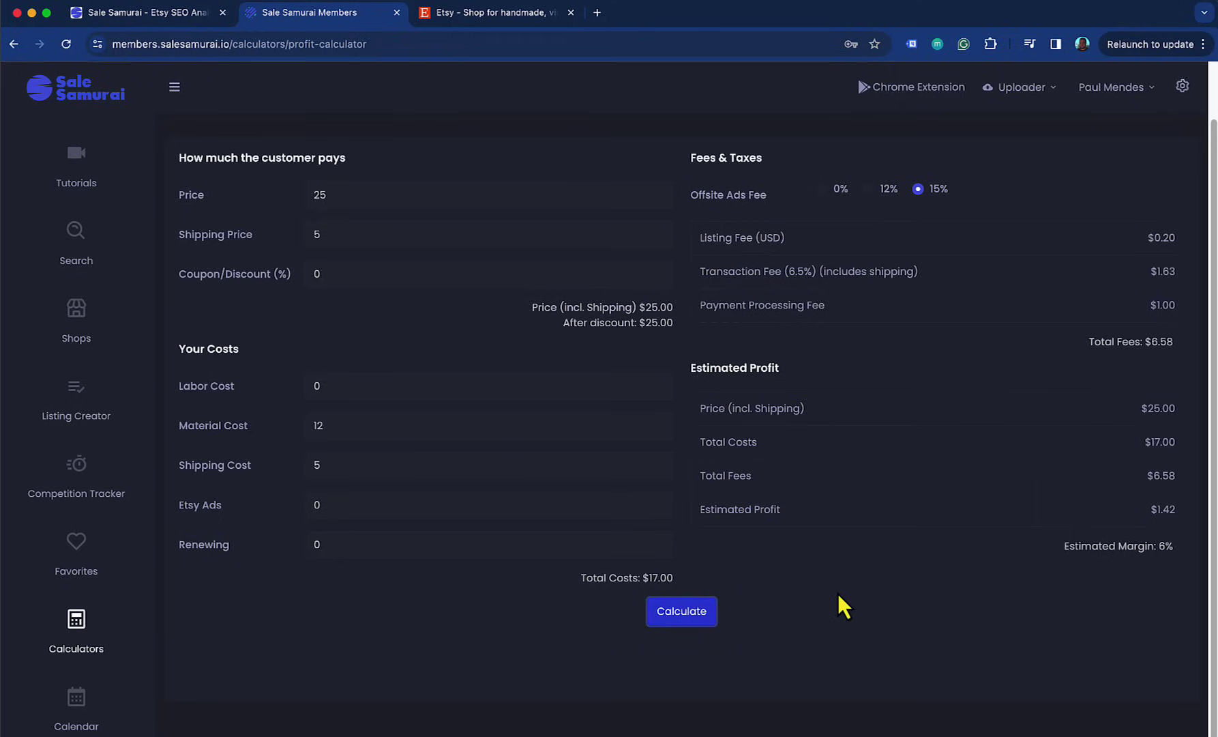
pyautogui.click(701, 617)
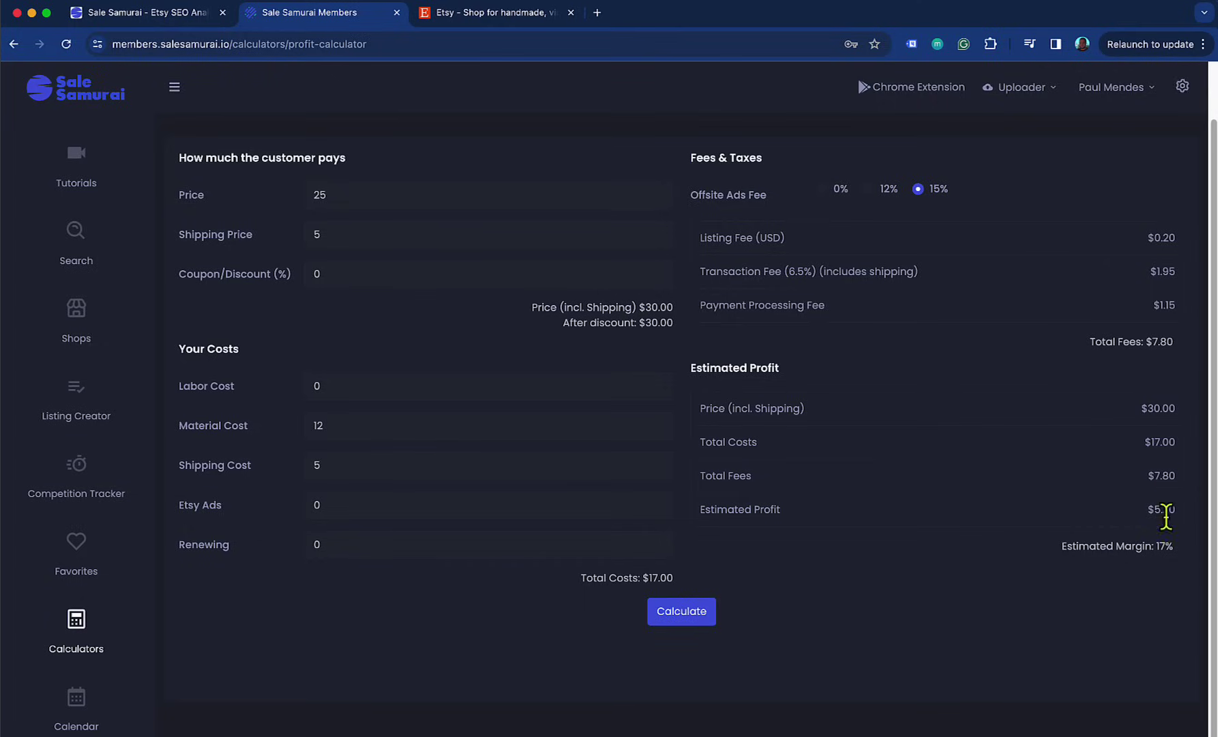
pyautogui.moveTo(1178, 546); pyautogui.dragTo(1162, 545)
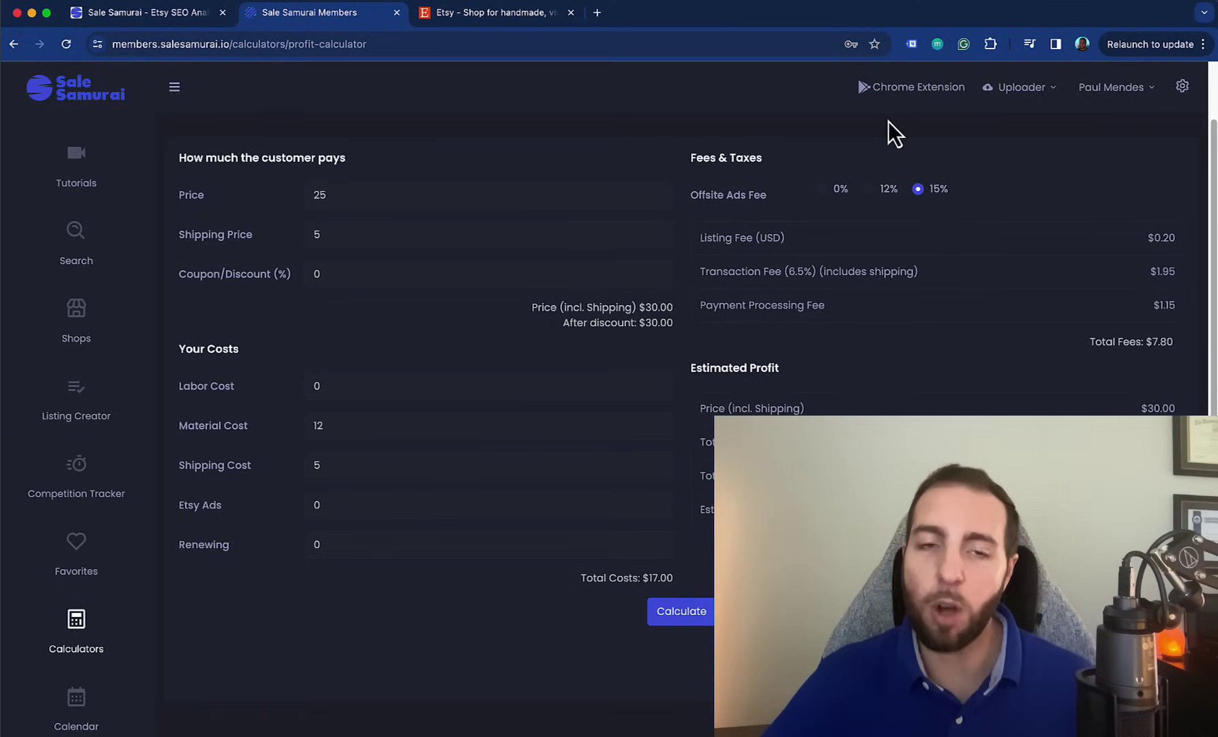
pyautogui.click(523, 11)
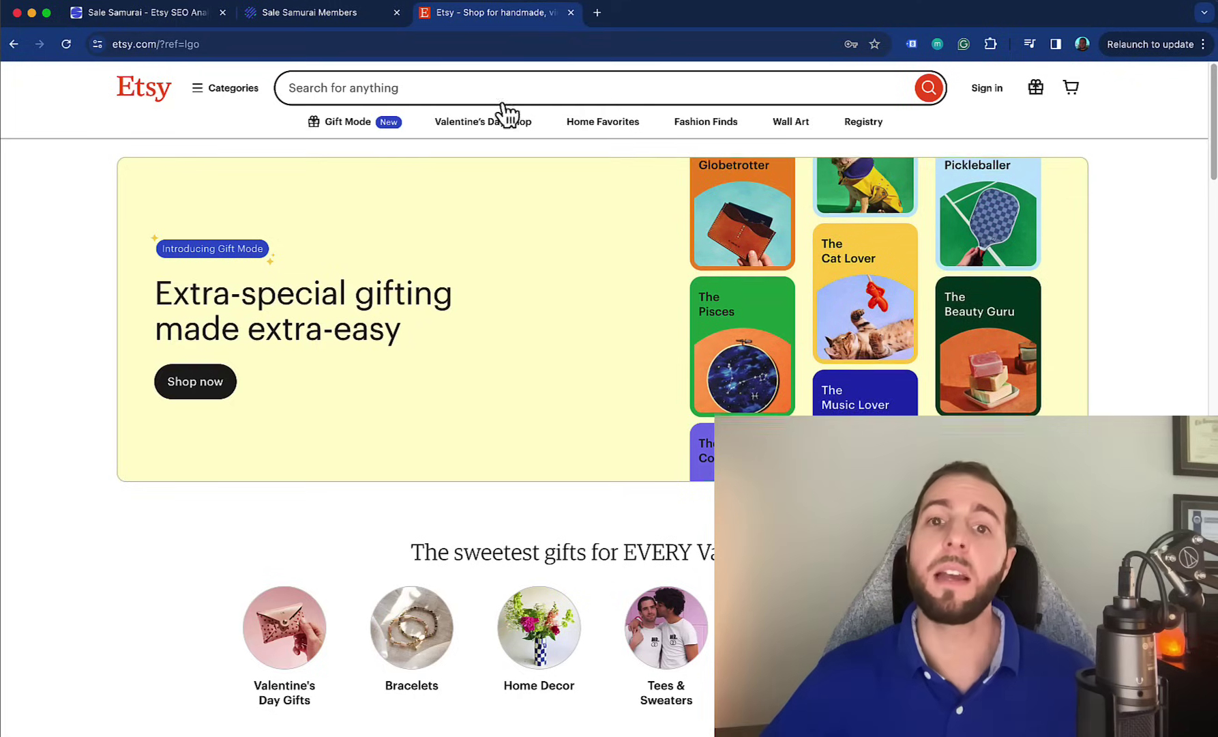
pyautogui.scroll(-1, 140, 505)
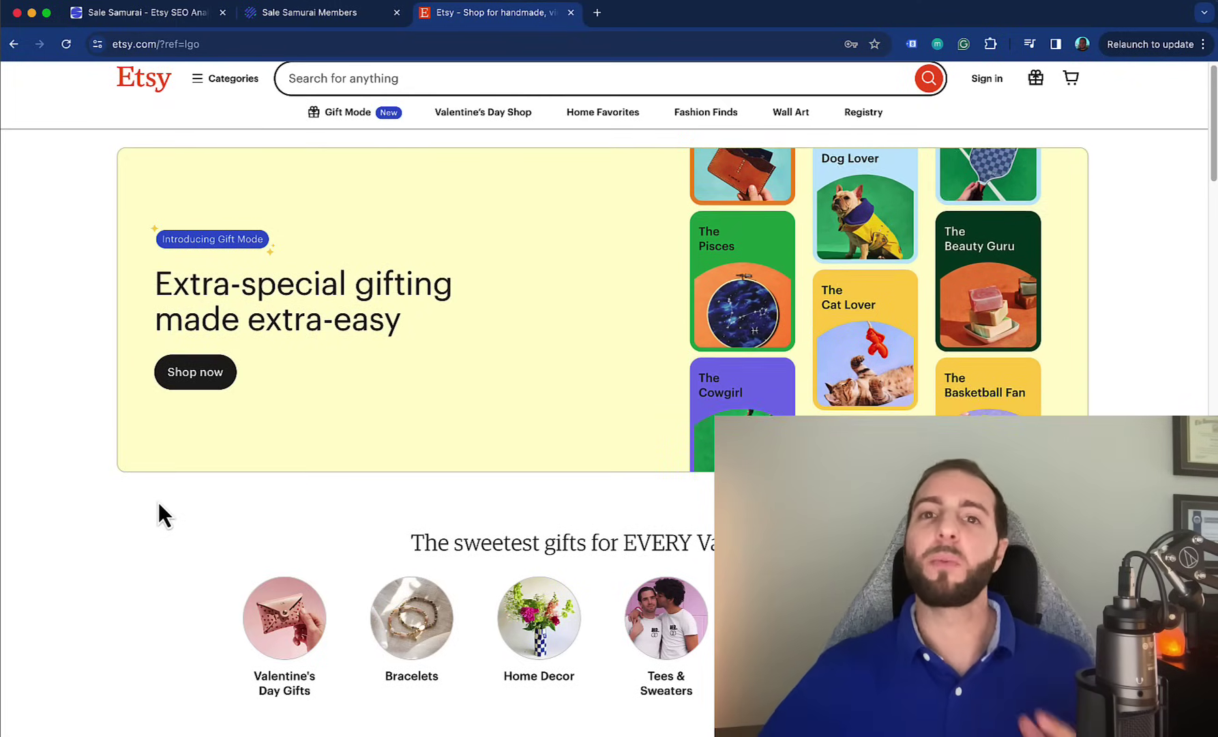
pyautogui.scroll(1, 159, 502)
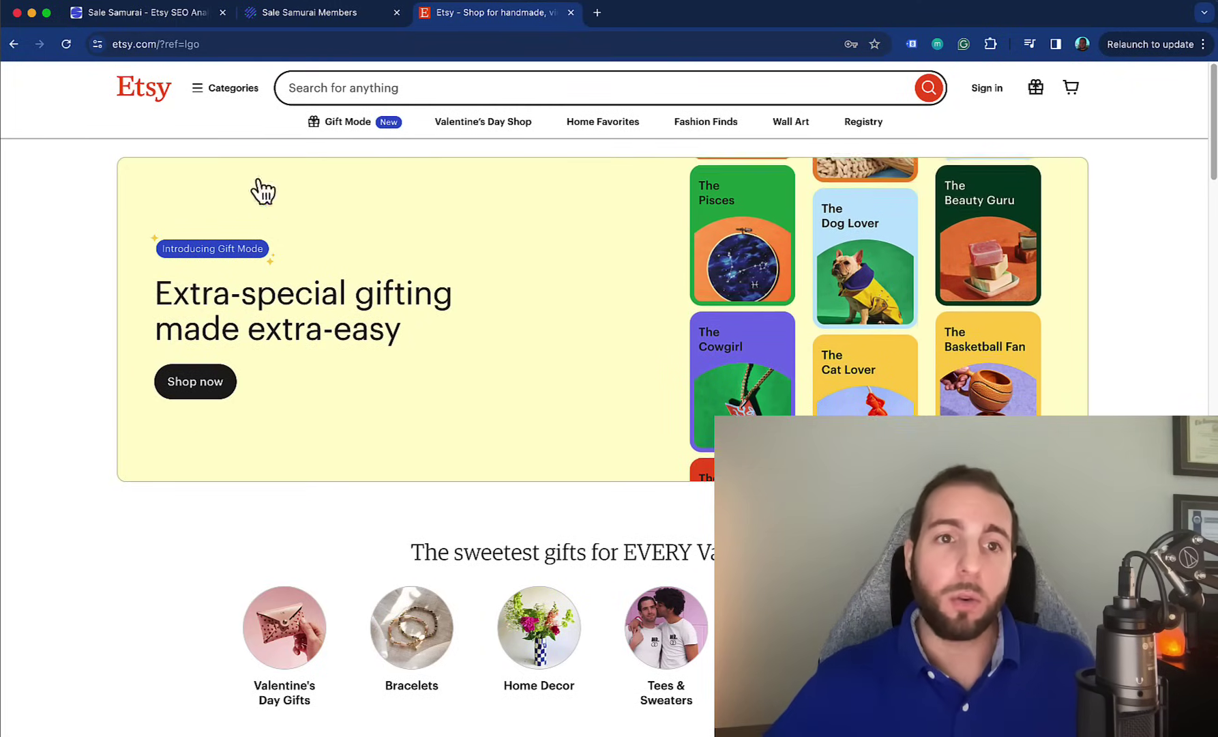
pyautogui.click(327, 16)
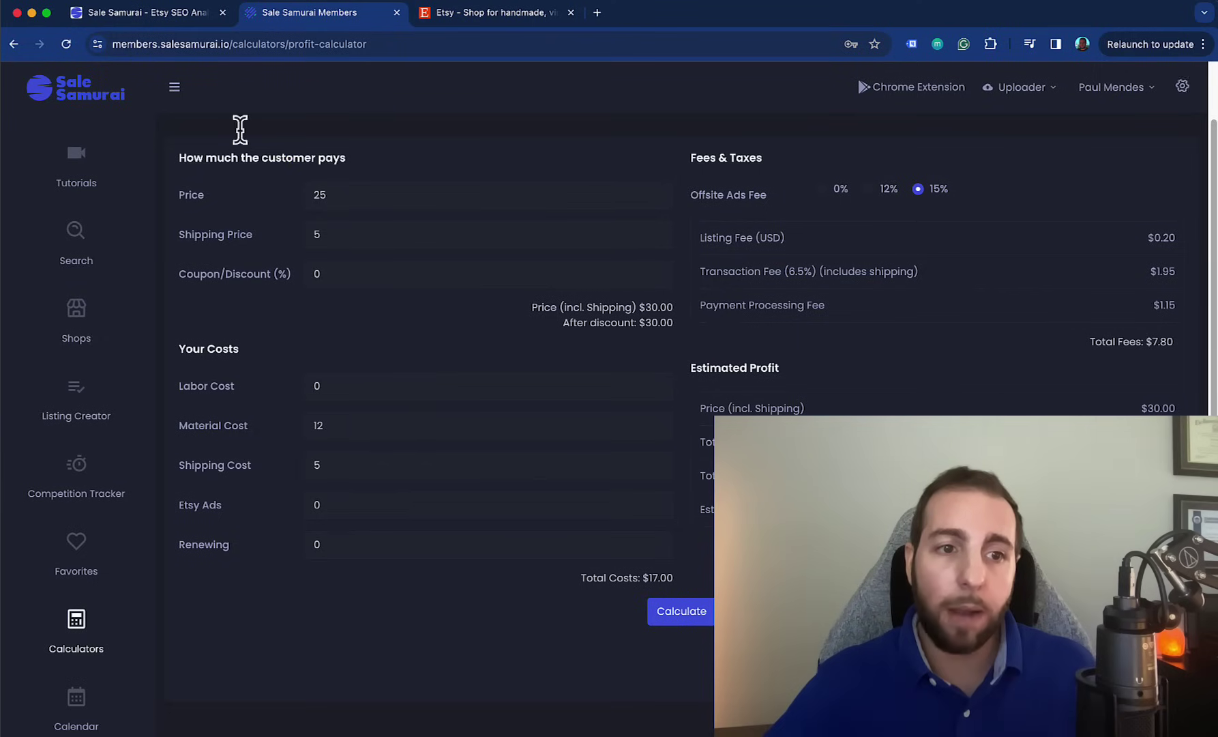
# Step: Copy the keyword "daily planners" from the Sale Samurai keyword search and enter it in the search box on Etsy
pyautogui.click(80, 245)
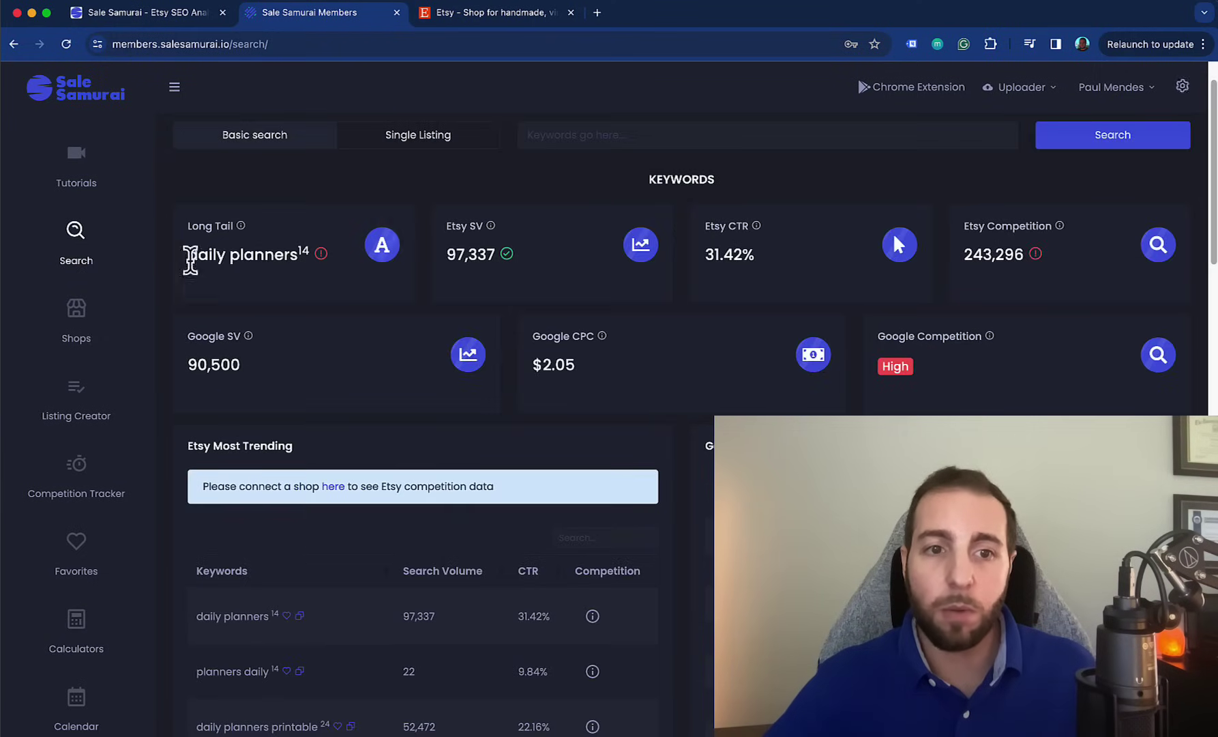
pyautogui.moveTo(294, 254); pyautogui.dragTo(179, 278)
pyautogui.hotkey('ctrl', 'c')
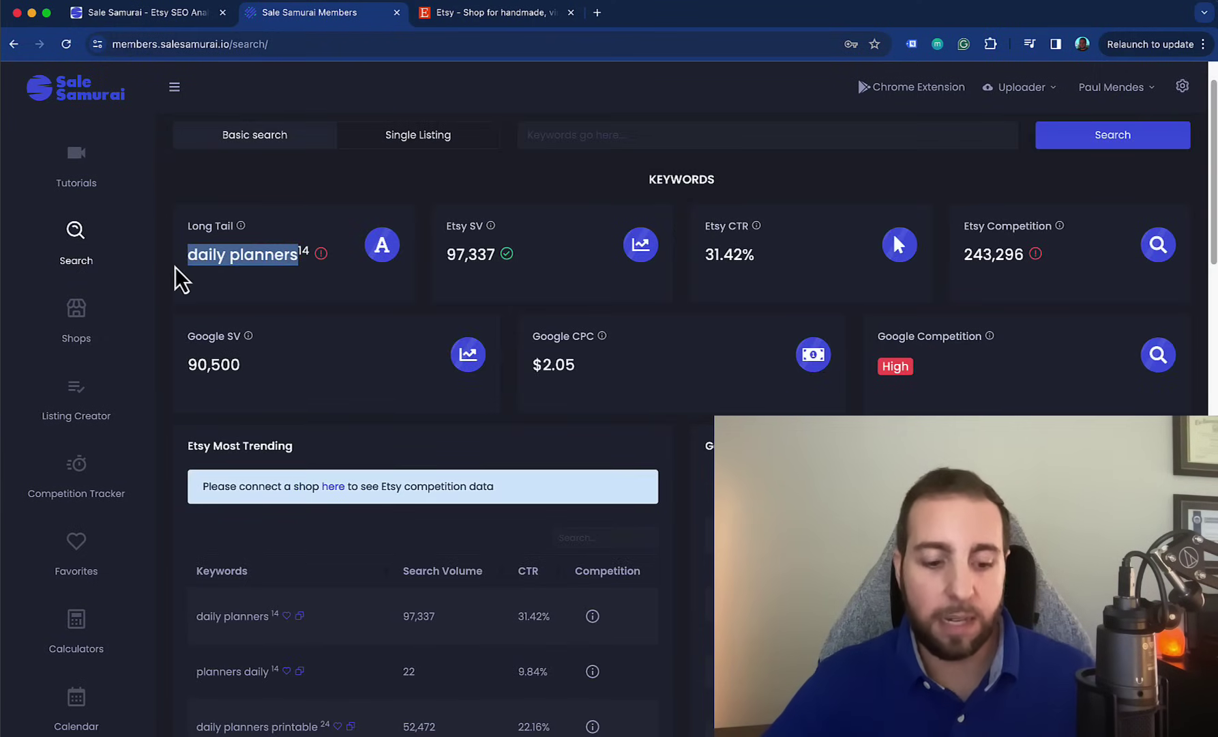
pyautogui.click(516, 14)
pyautogui.click(527, 87)
pyautogui.hotkey('ctrl', 'v')
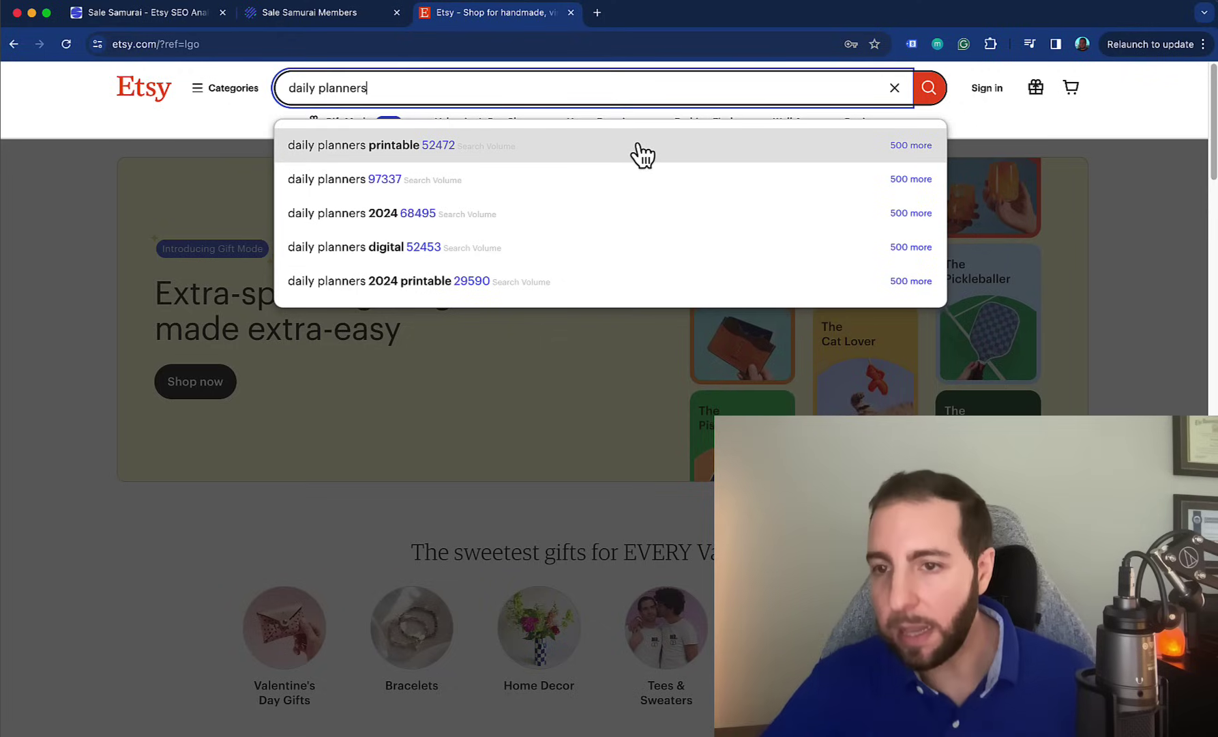
# Step: Open the 500 additional keyword suggestions for "daily planners printable" and look through the list
pyautogui.click(912, 146)
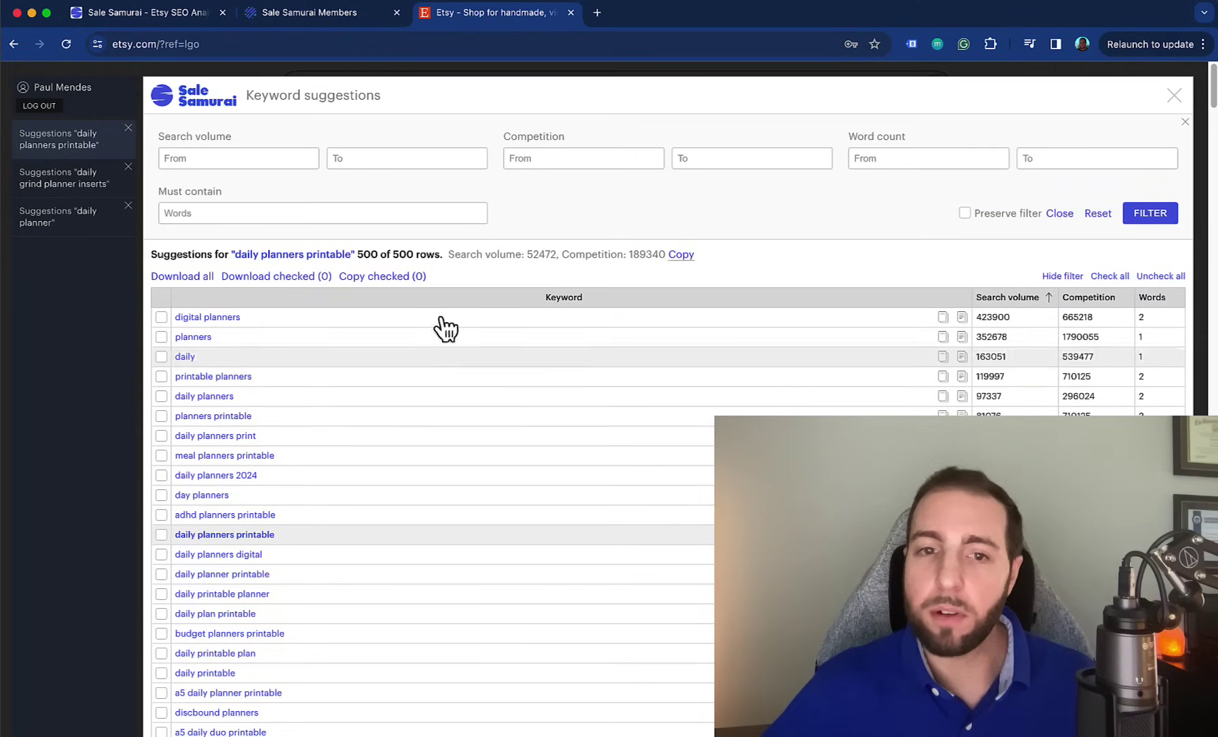
pyautogui.scroll(-3, 505, 362)
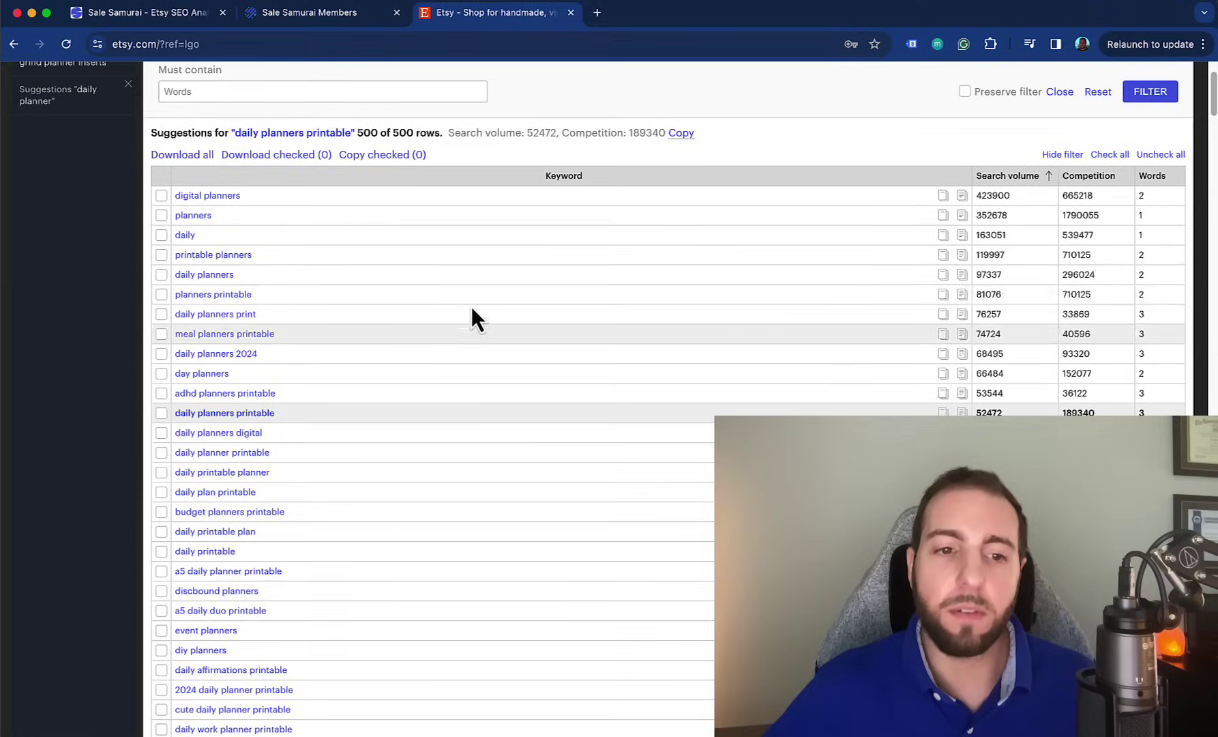
pyautogui.scroll(-12, 399, 334)
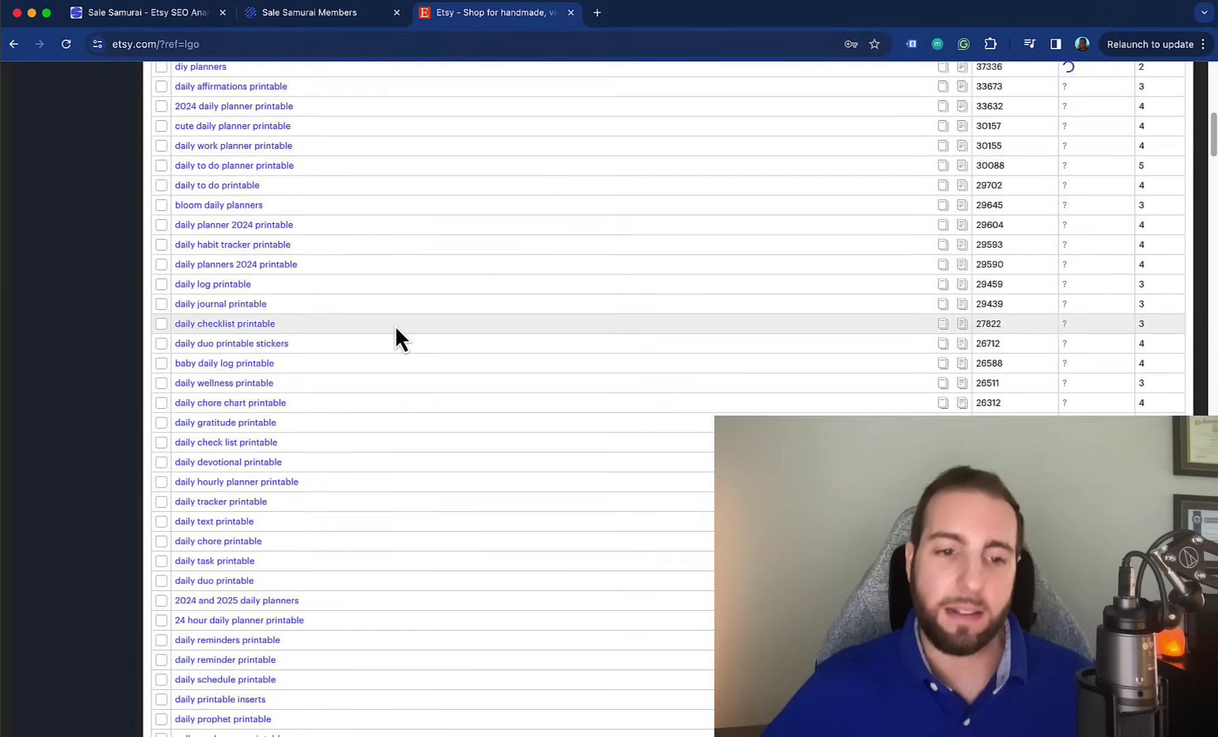
pyautogui.scroll(15, 394, 331)
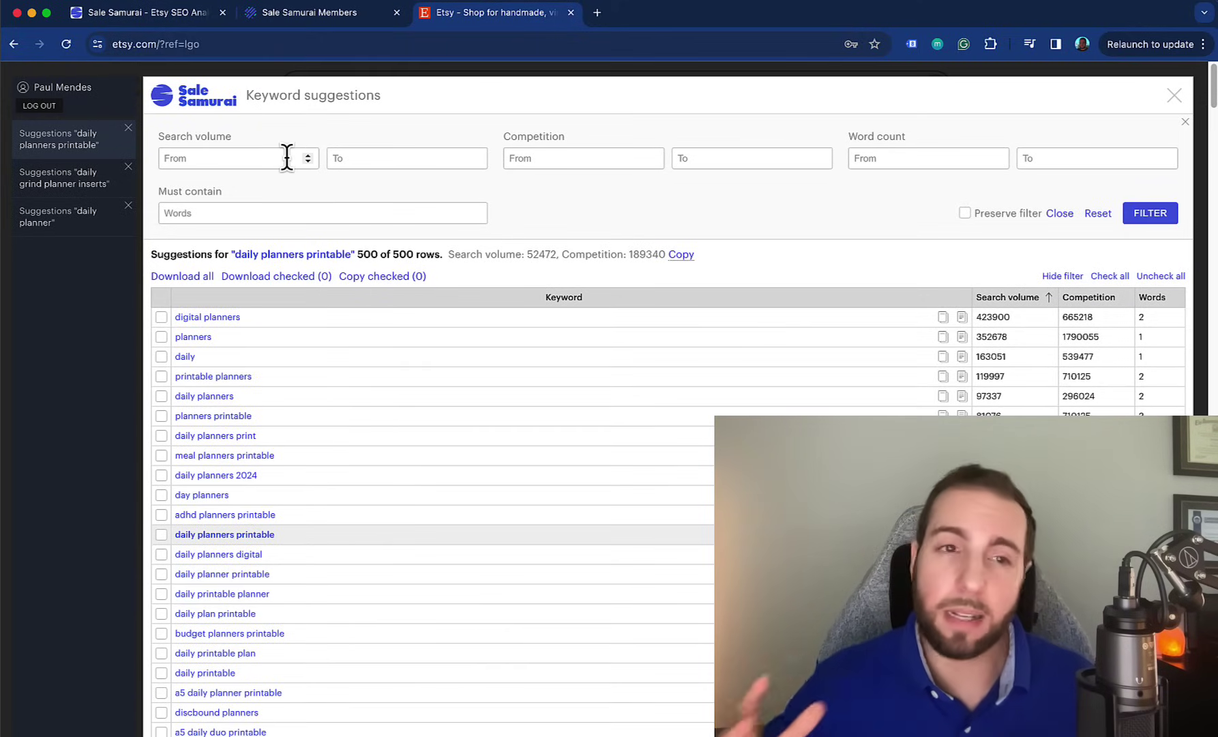
# Step: Set the search volume filter for the keyword suggestions to a range of 10 to 50000
pyautogui.click(286, 152)
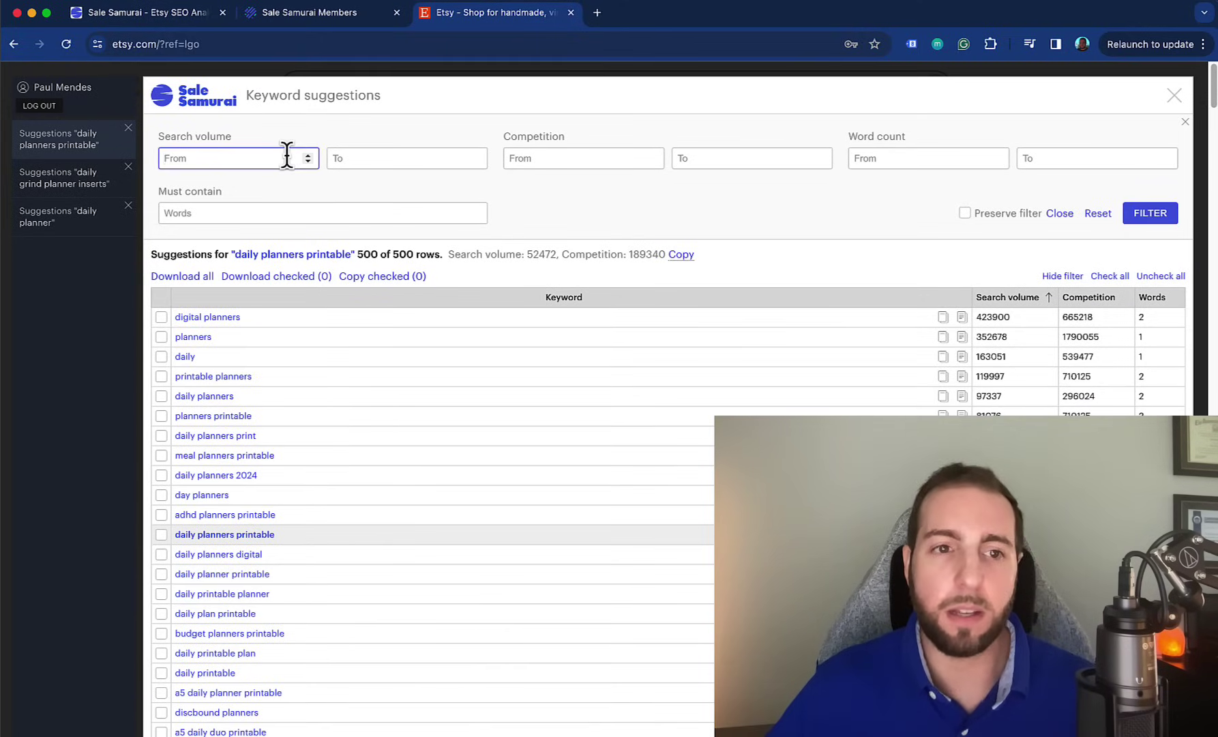
pyautogui.write('10')
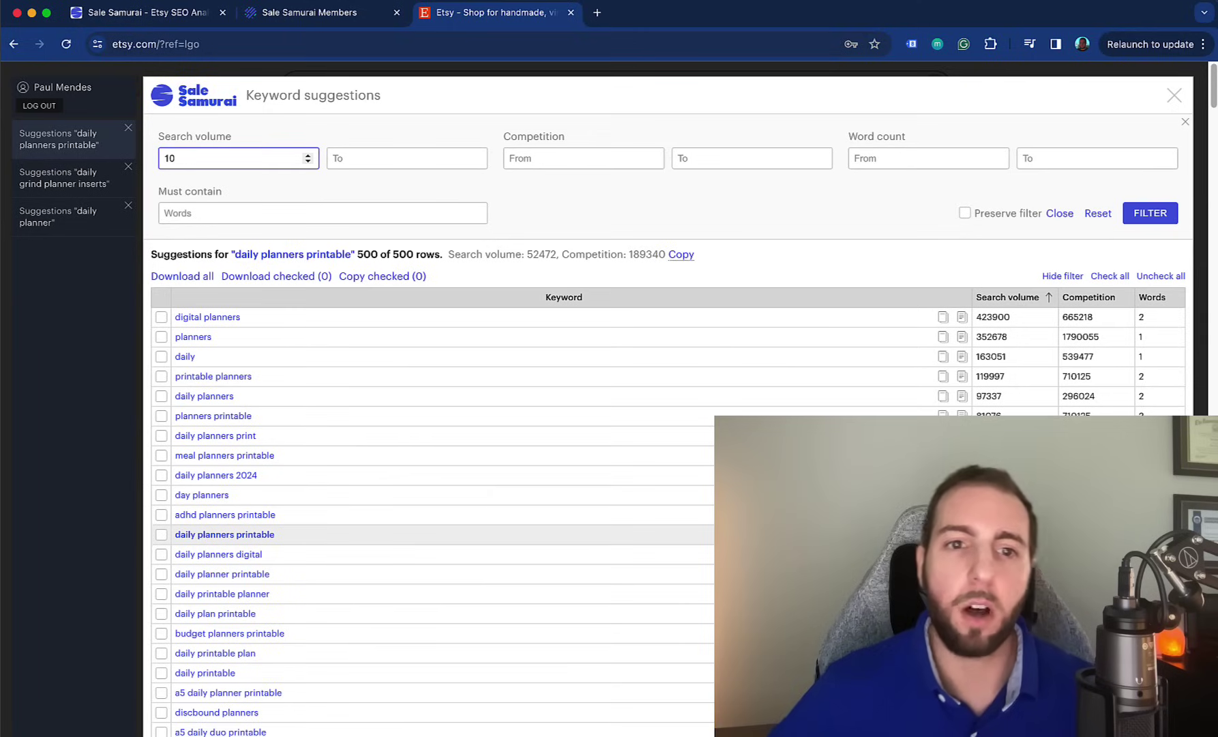
pyautogui.click(415, 158)
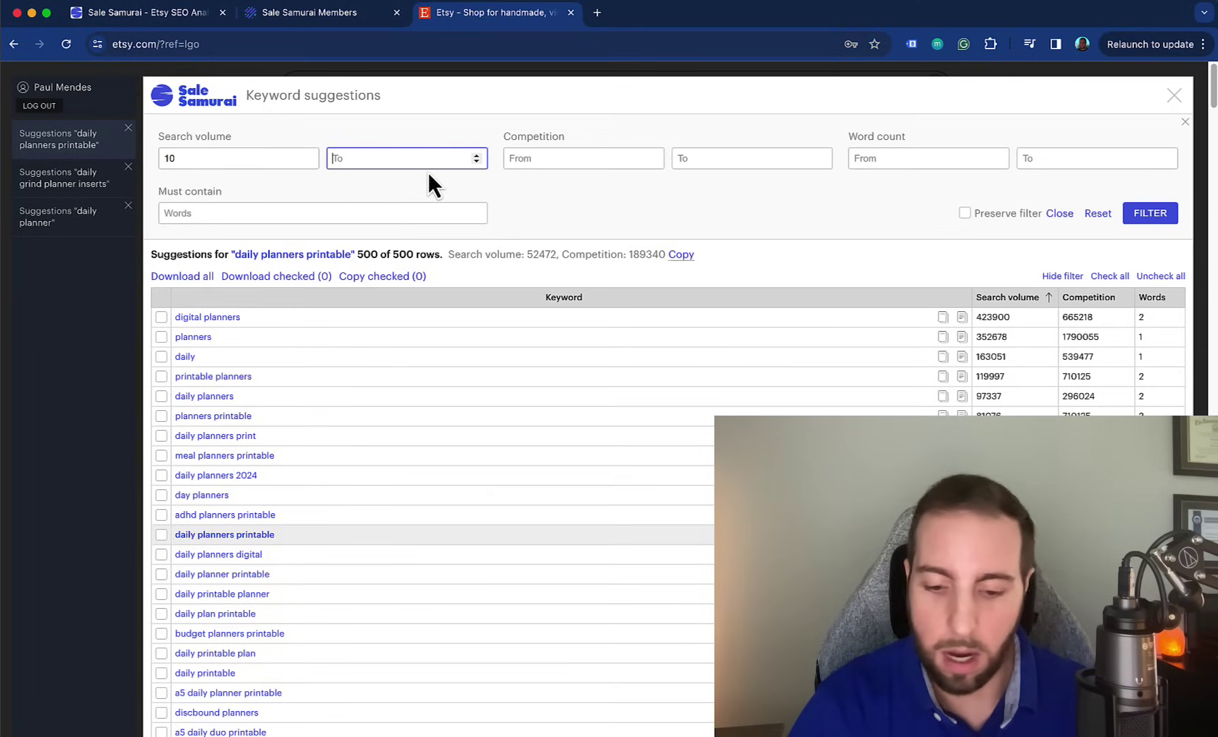
pyautogui.write('50000')
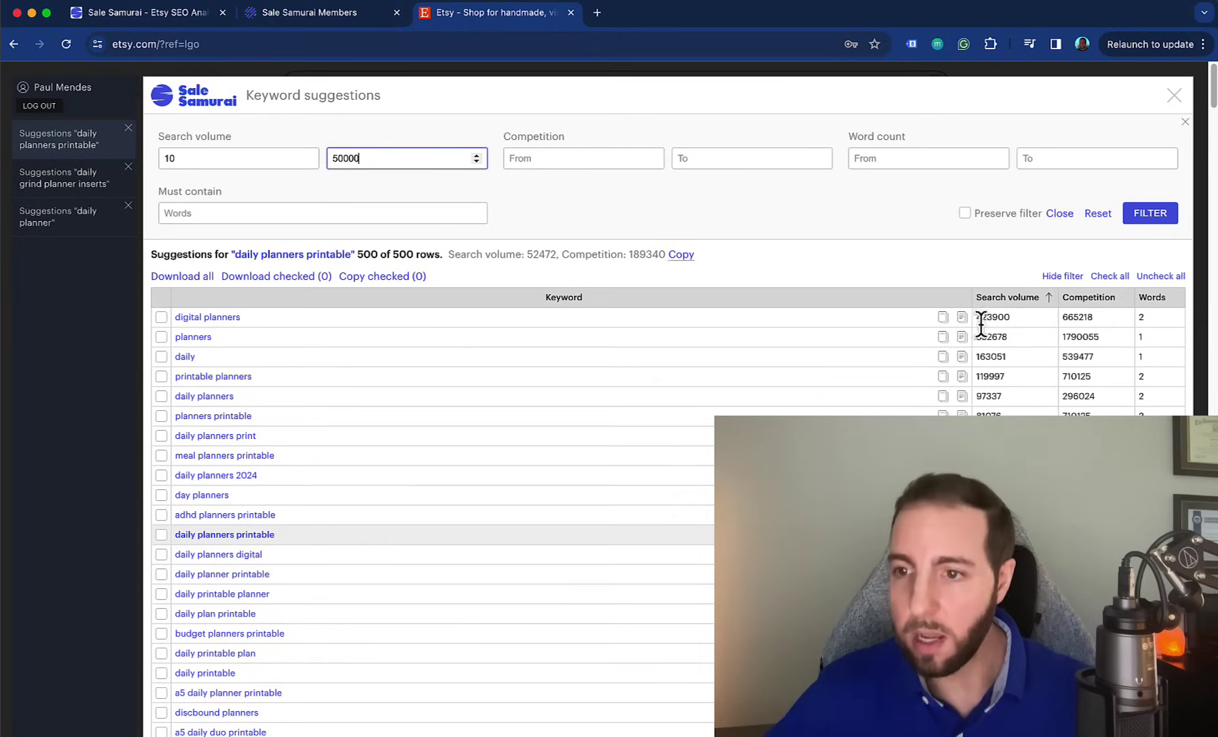
# Step: Set the competition filter for the keyword suggestions to a range of 0 to 15000
pyautogui.click(637, 157)
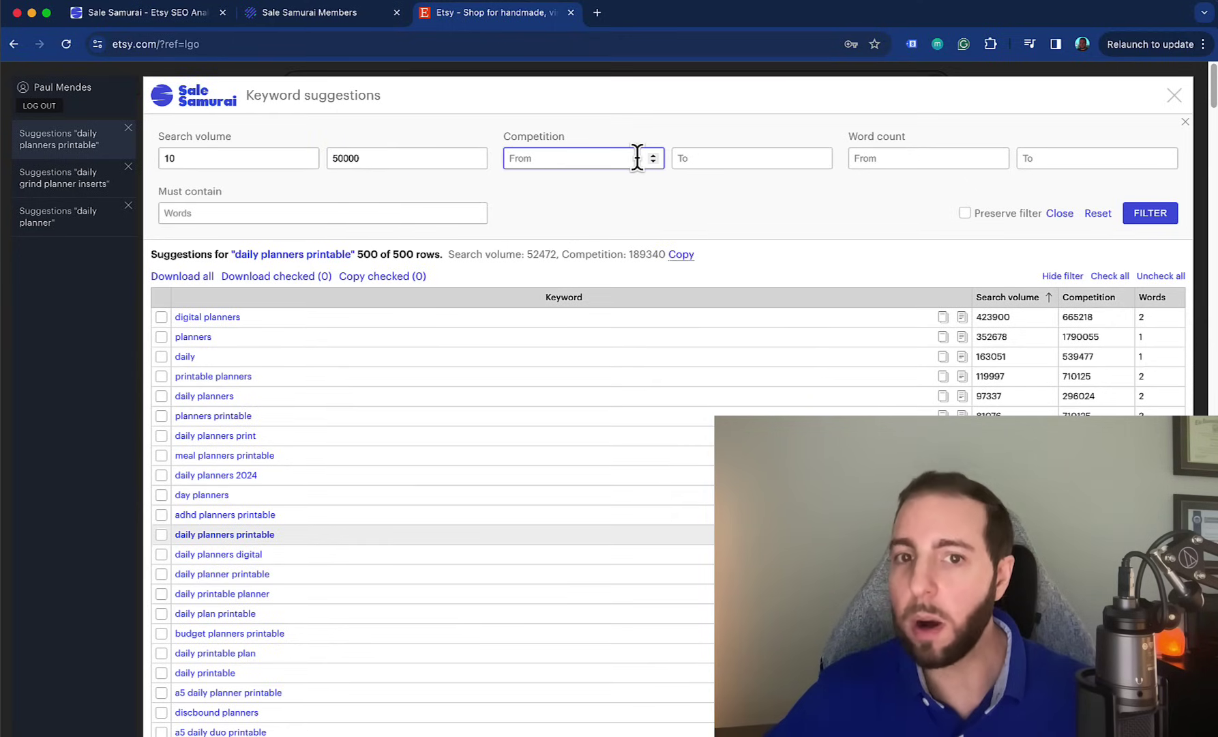
pyautogui.write('0')
pyautogui.click(700, 158)
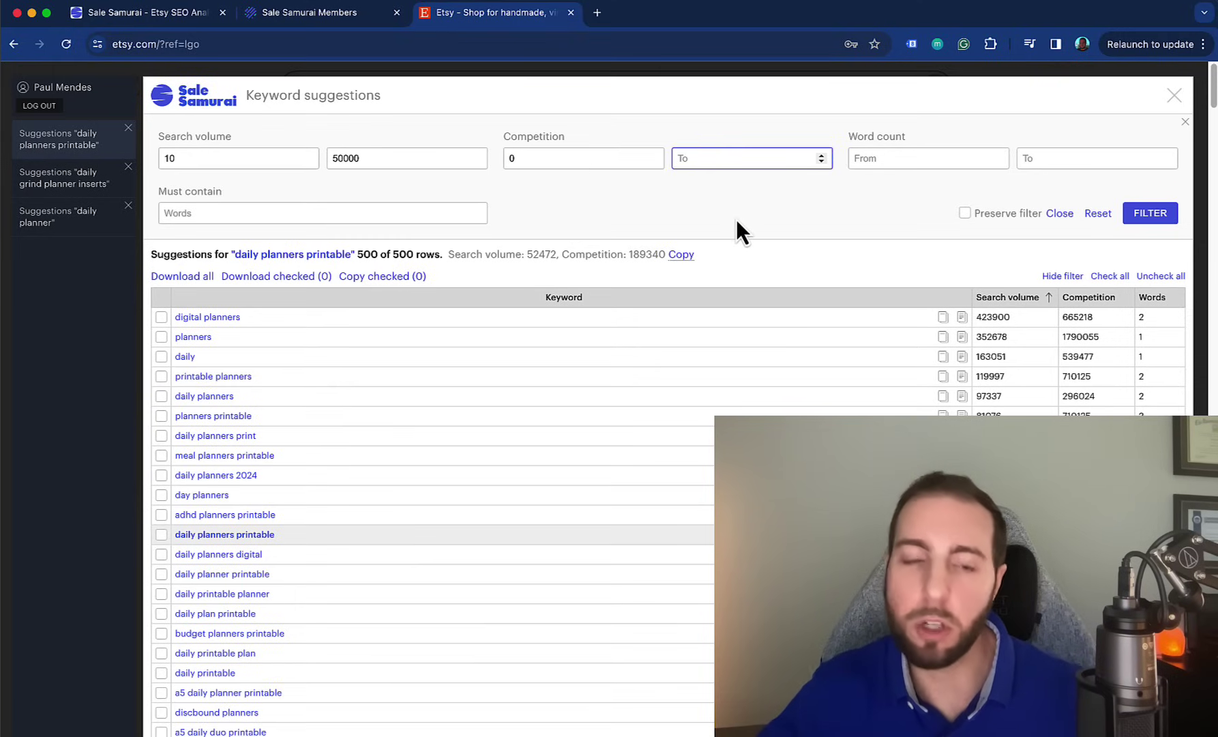
pyautogui.scroll(-1, 736, 219)
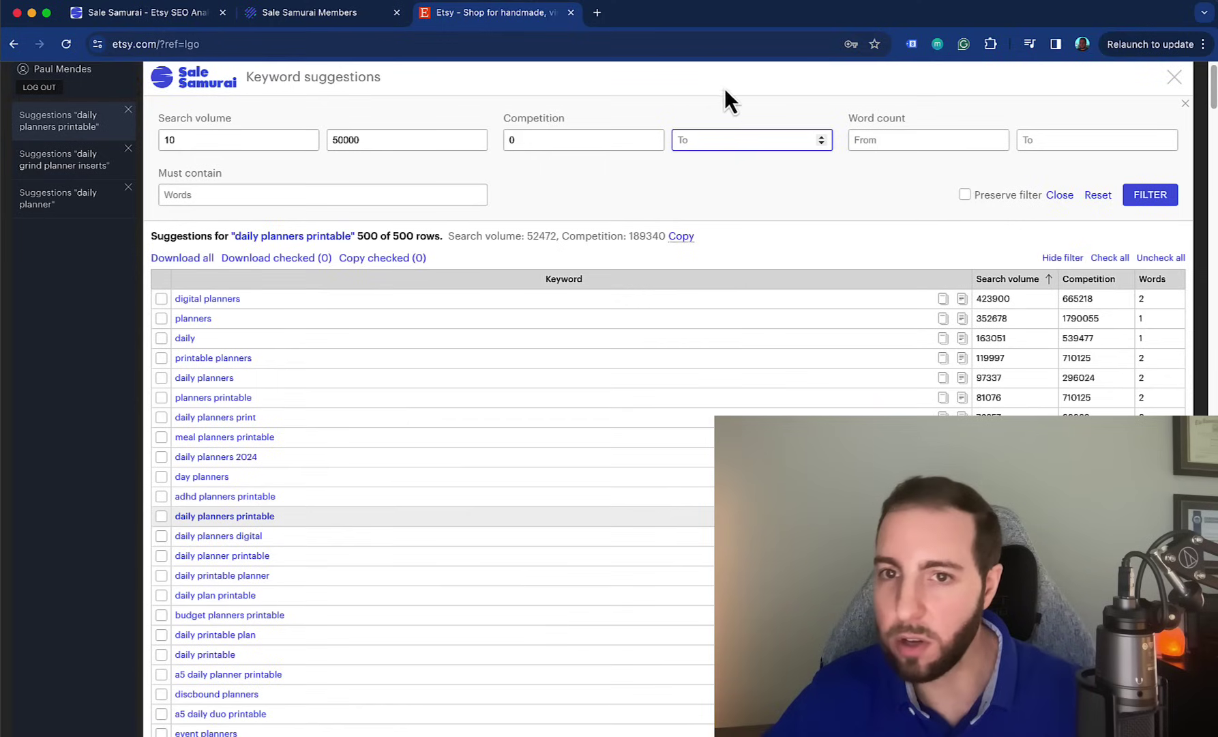
pyautogui.write('15000')
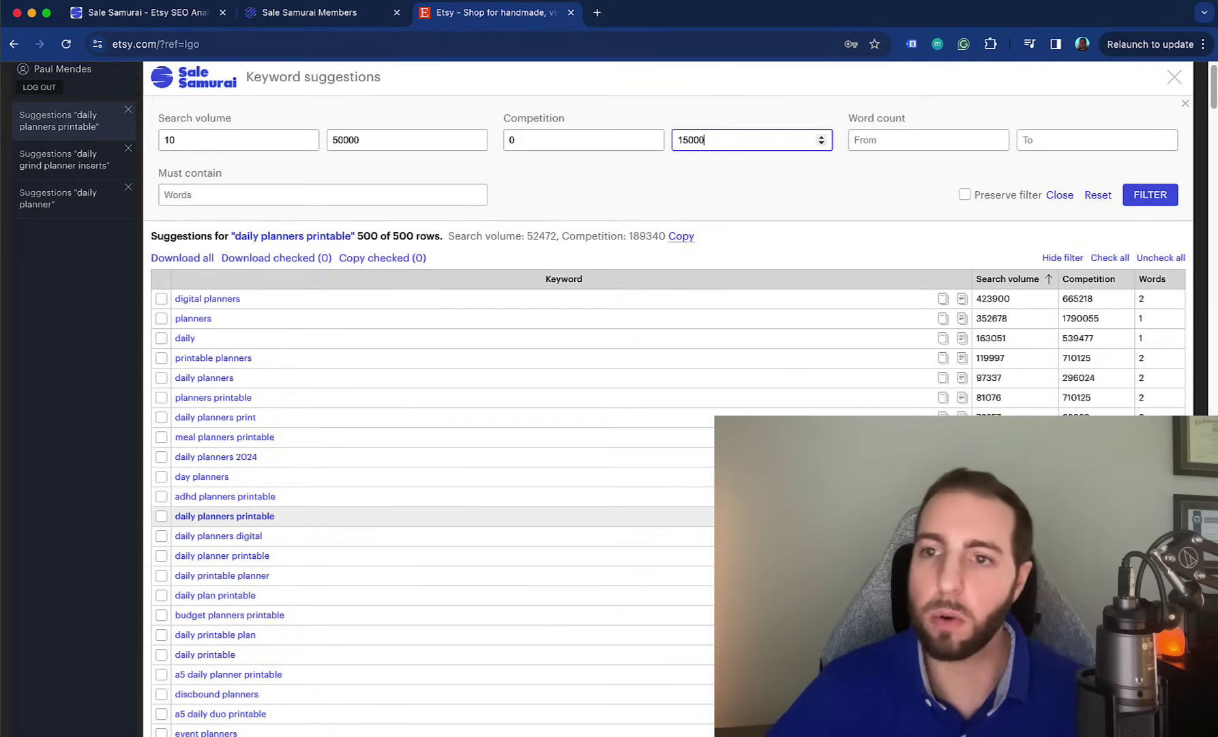
# Step: Set the word count filter to 2 to 5, require the word "planner", and apply the filter to the keyword suggestions
pyautogui.click(932, 140)
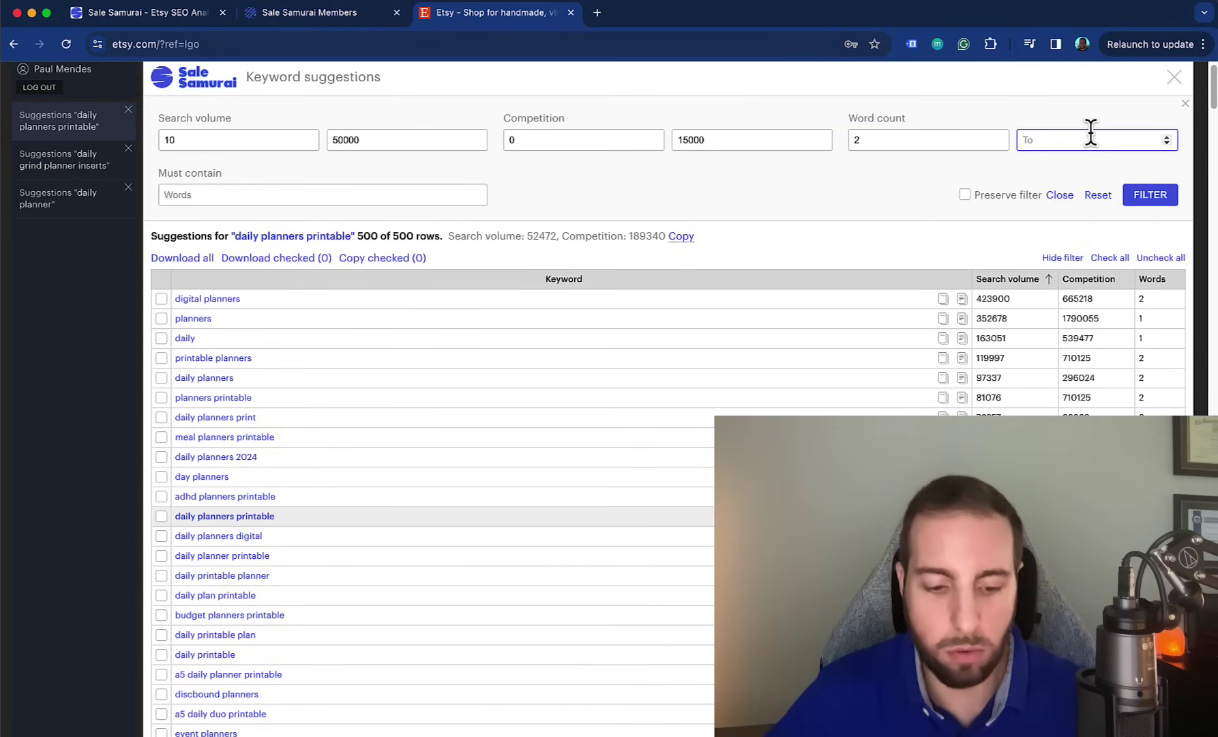
pyautogui.write('5')
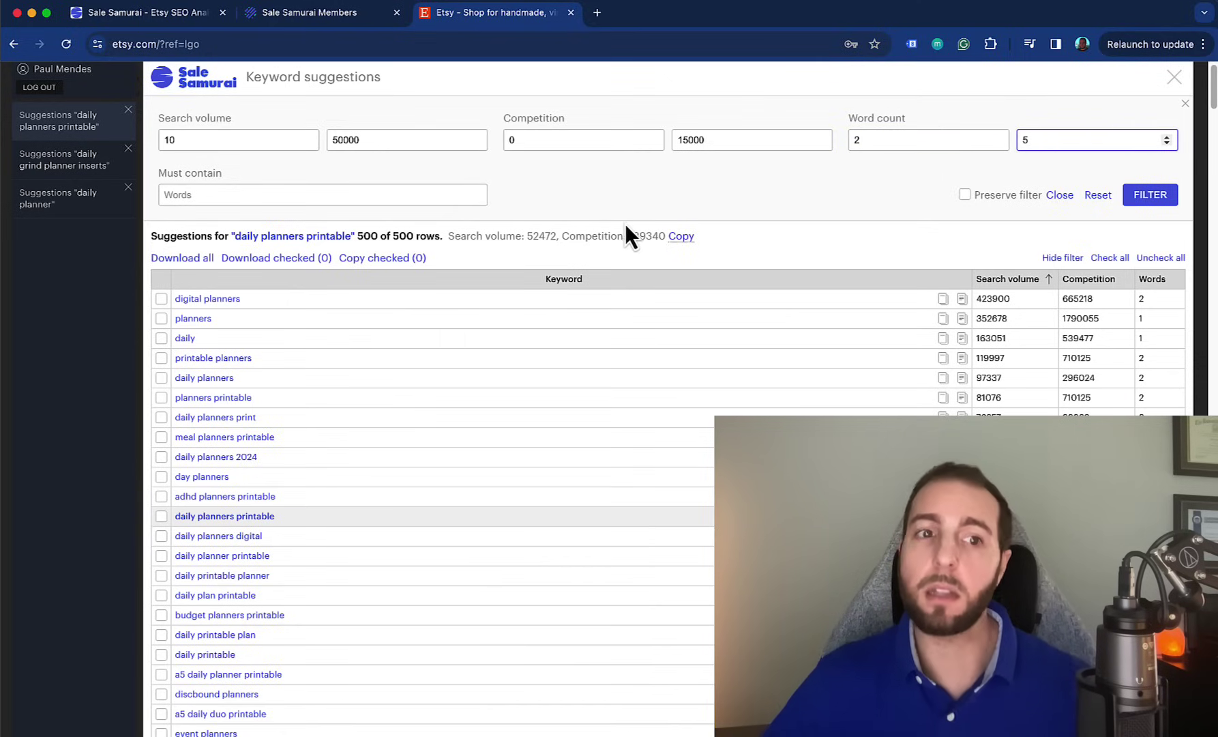
pyautogui.click(393, 193)
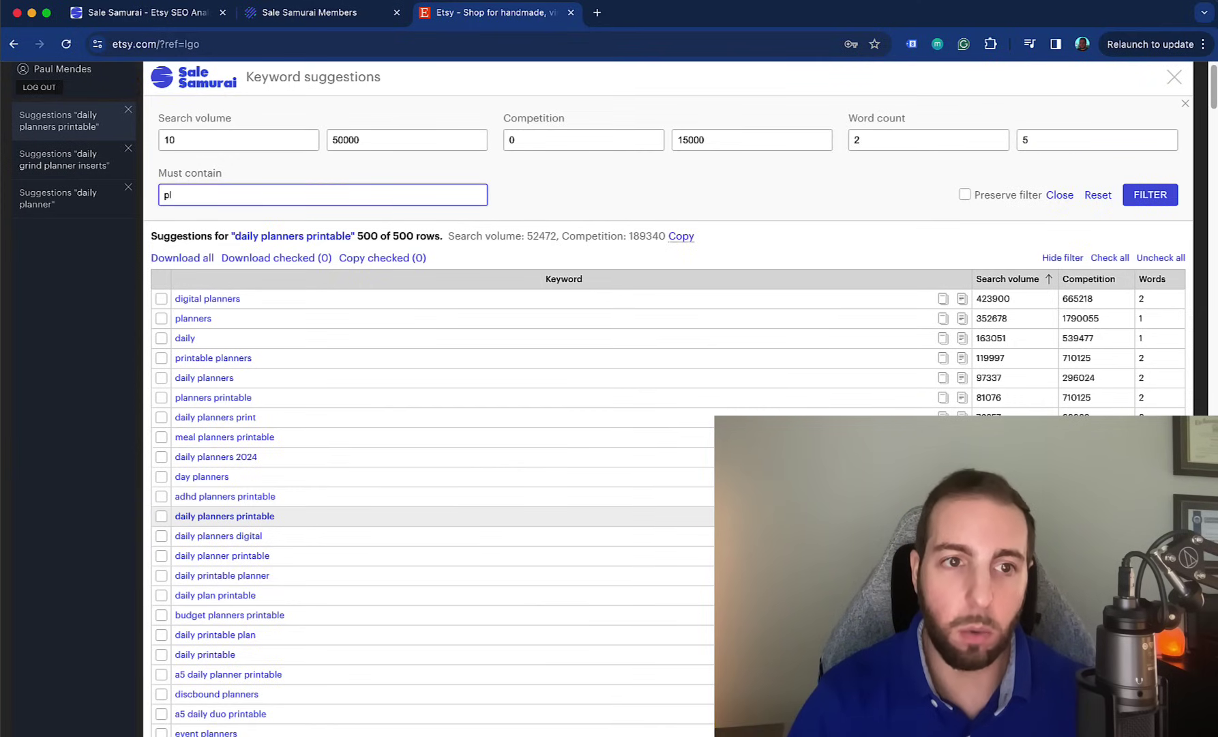
pyautogui.write('planner')
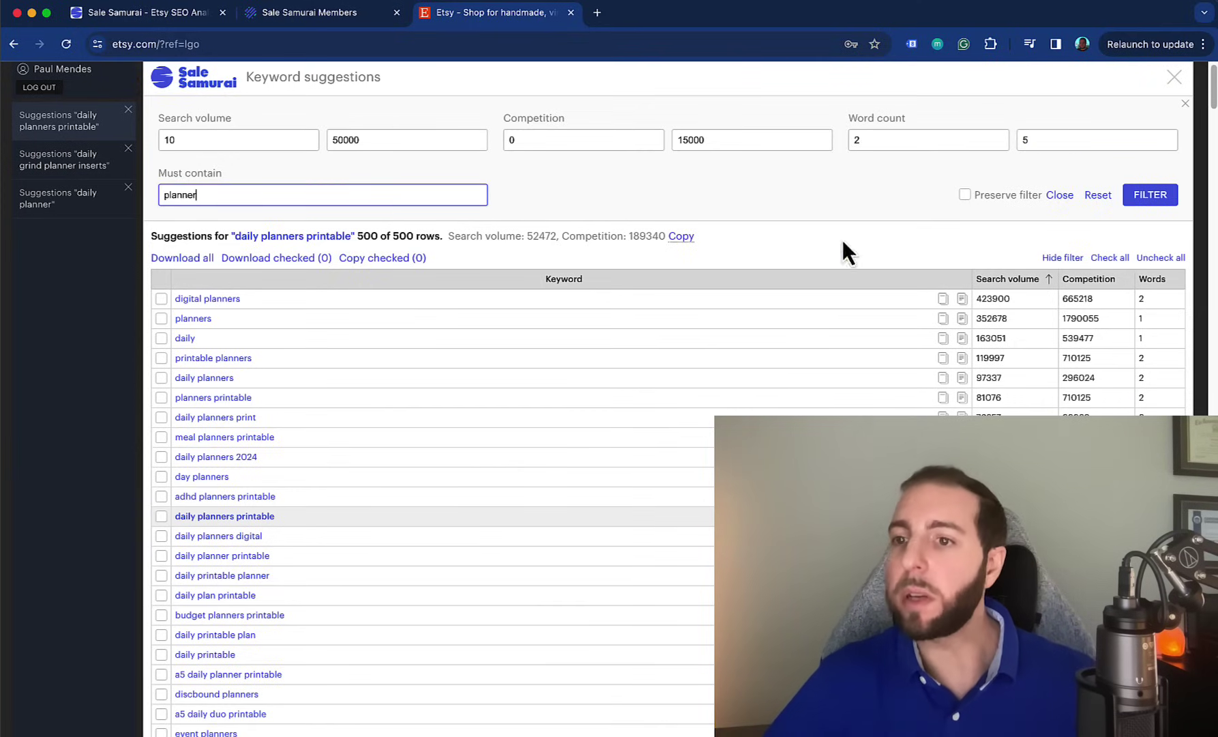
pyautogui.click(1153, 198)
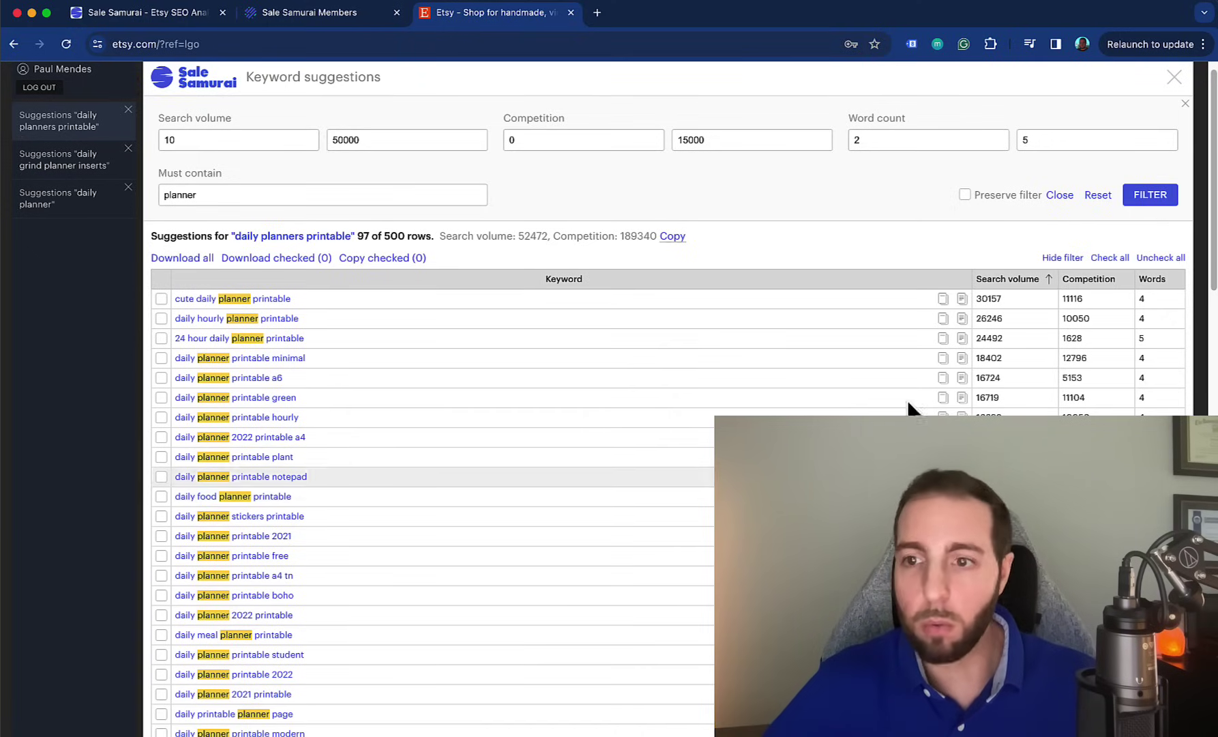
# Step: Try sorting the filtered suggestions by search volume and by competition, and look through the resulting list
pyautogui.click(1037, 290)
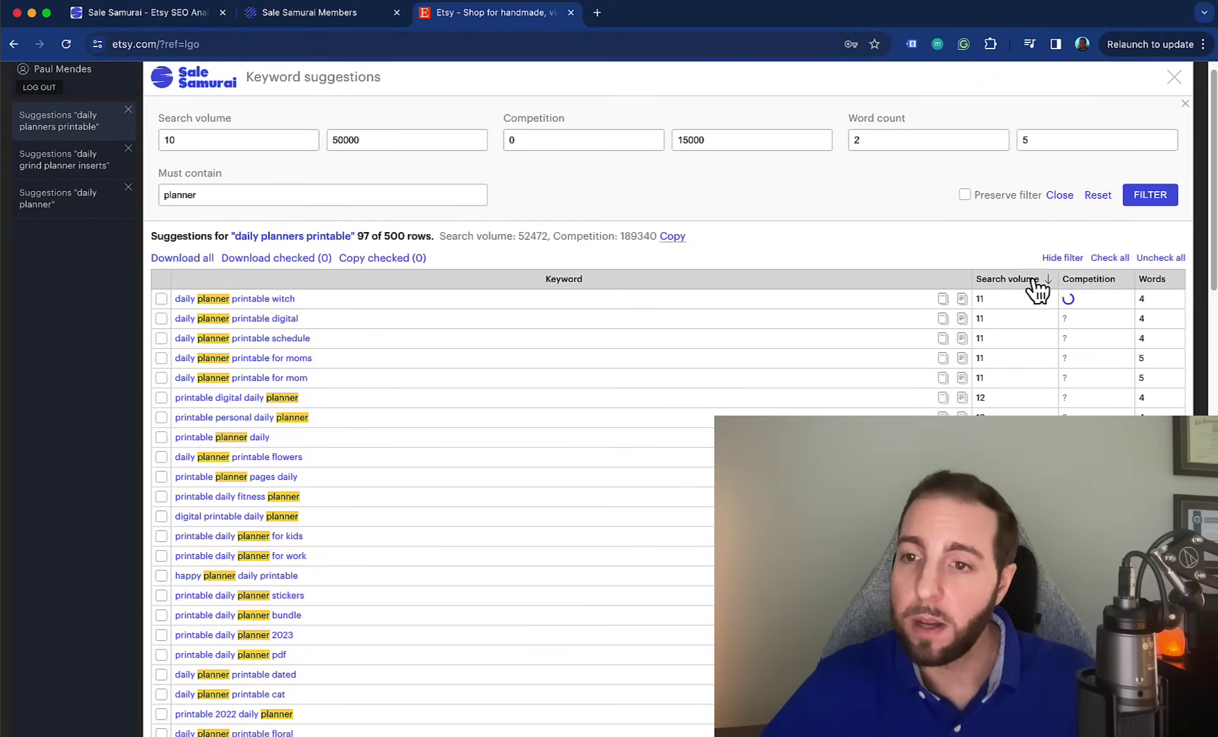
pyautogui.click(1037, 290)
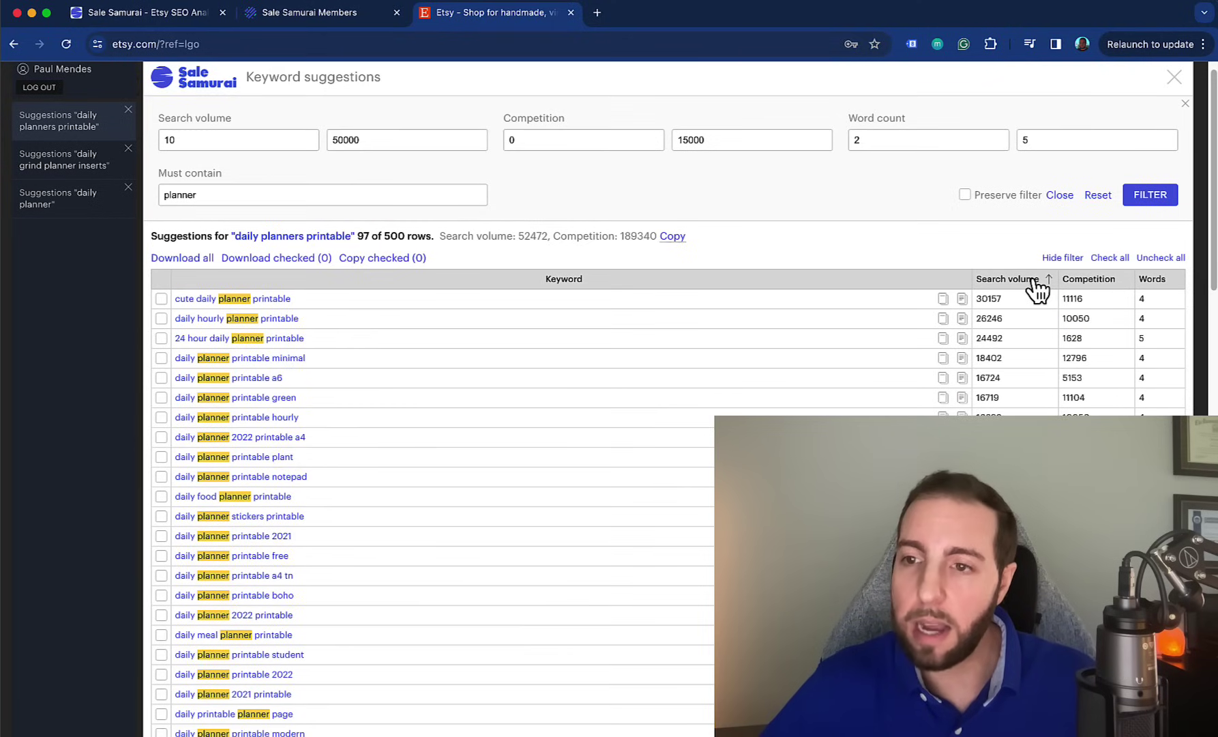
pyautogui.click(1116, 285)
pyautogui.click(1115, 285)
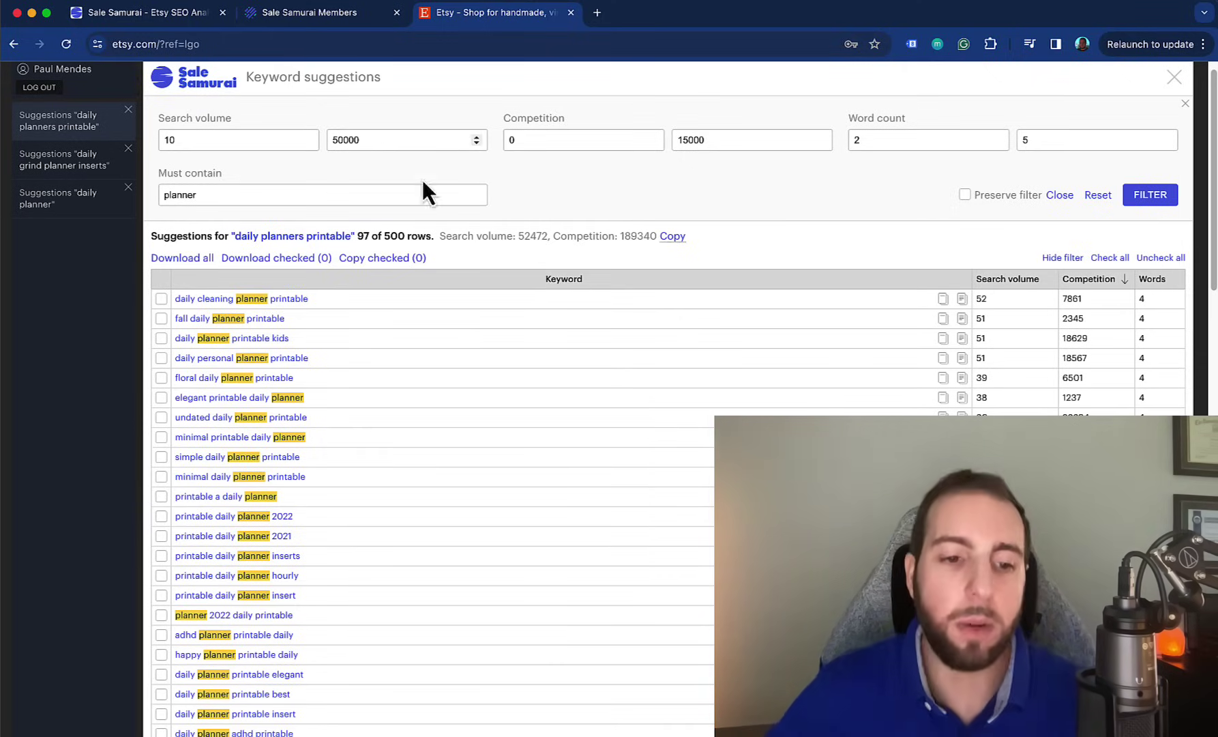
pyautogui.scroll(-2, 302, 408)
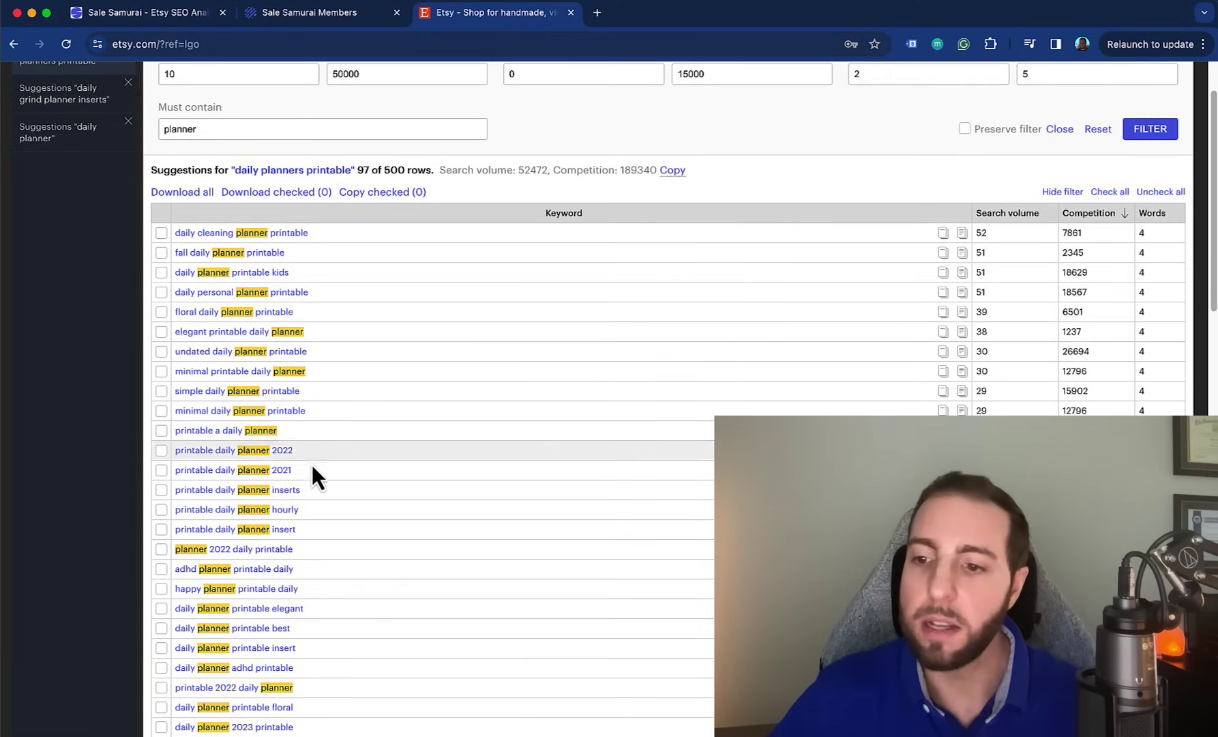
pyautogui.scroll(-1, 312, 468)
pyautogui.scroll(-2, 332, 538)
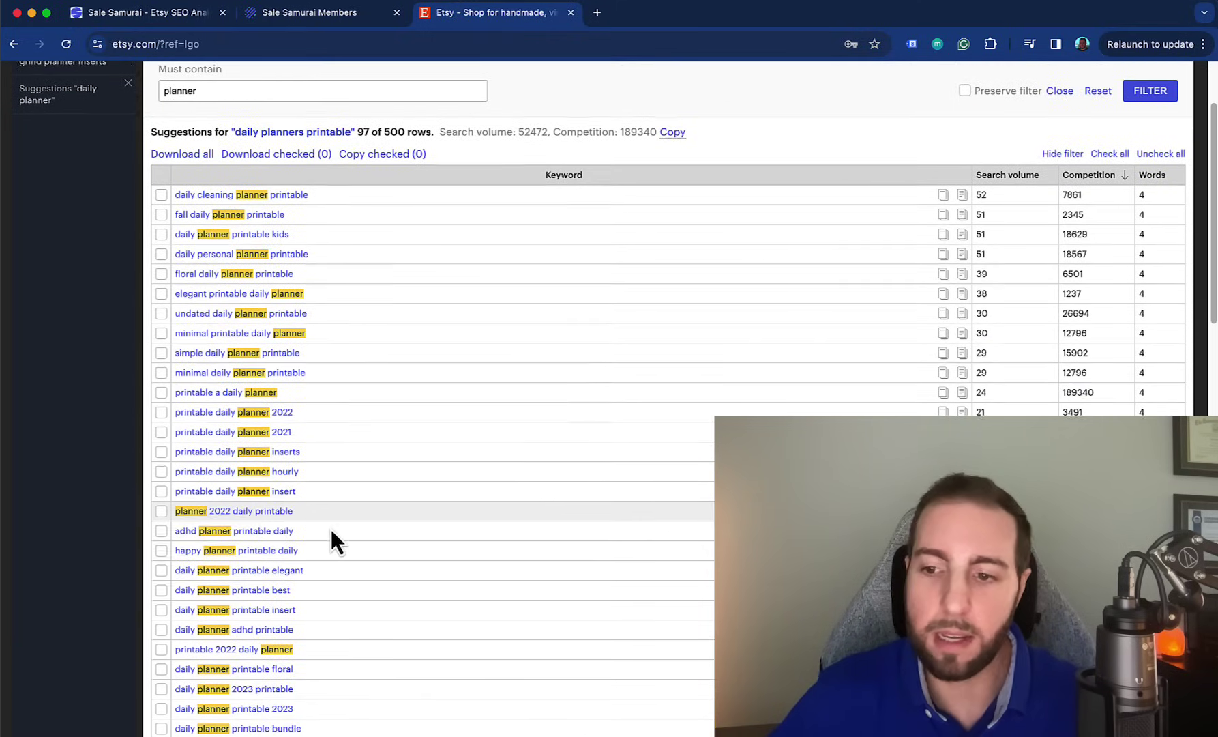
# Step: Sort the suggestions by highest search volume and check the keyword "daily planner printable modern"
pyautogui.click(1002, 157)
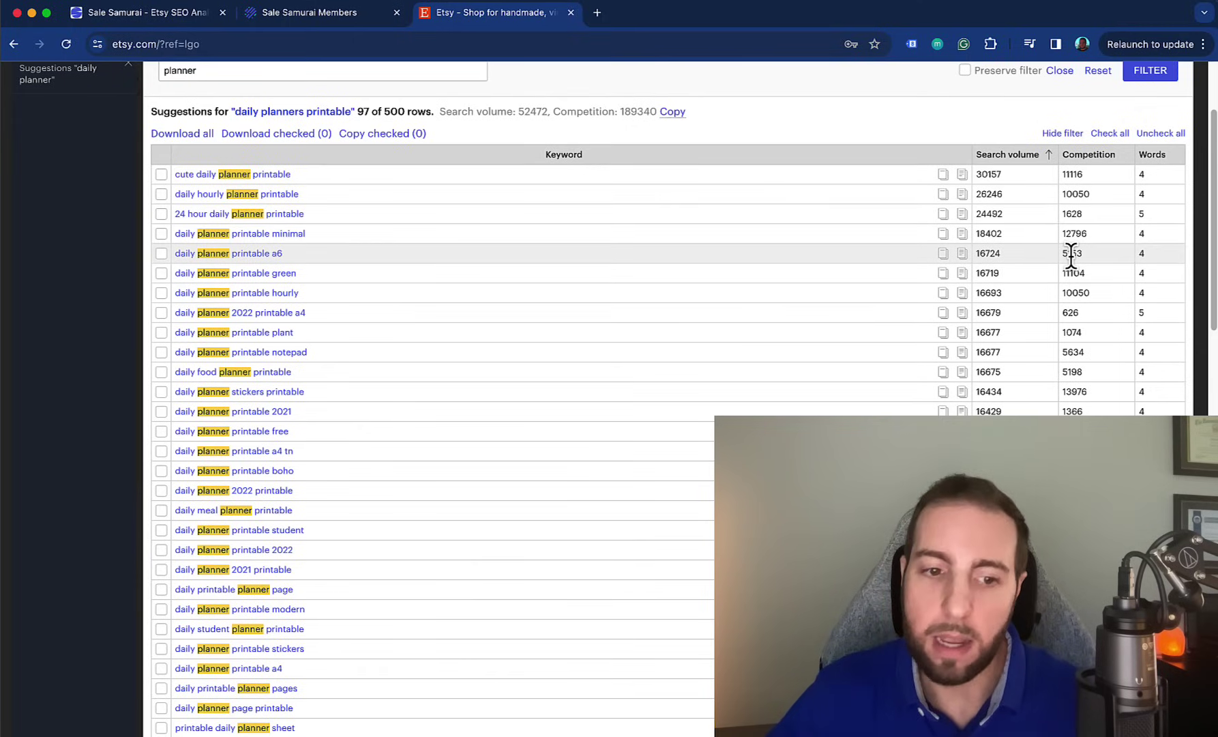
pyautogui.scroll(-2, 553, 375)
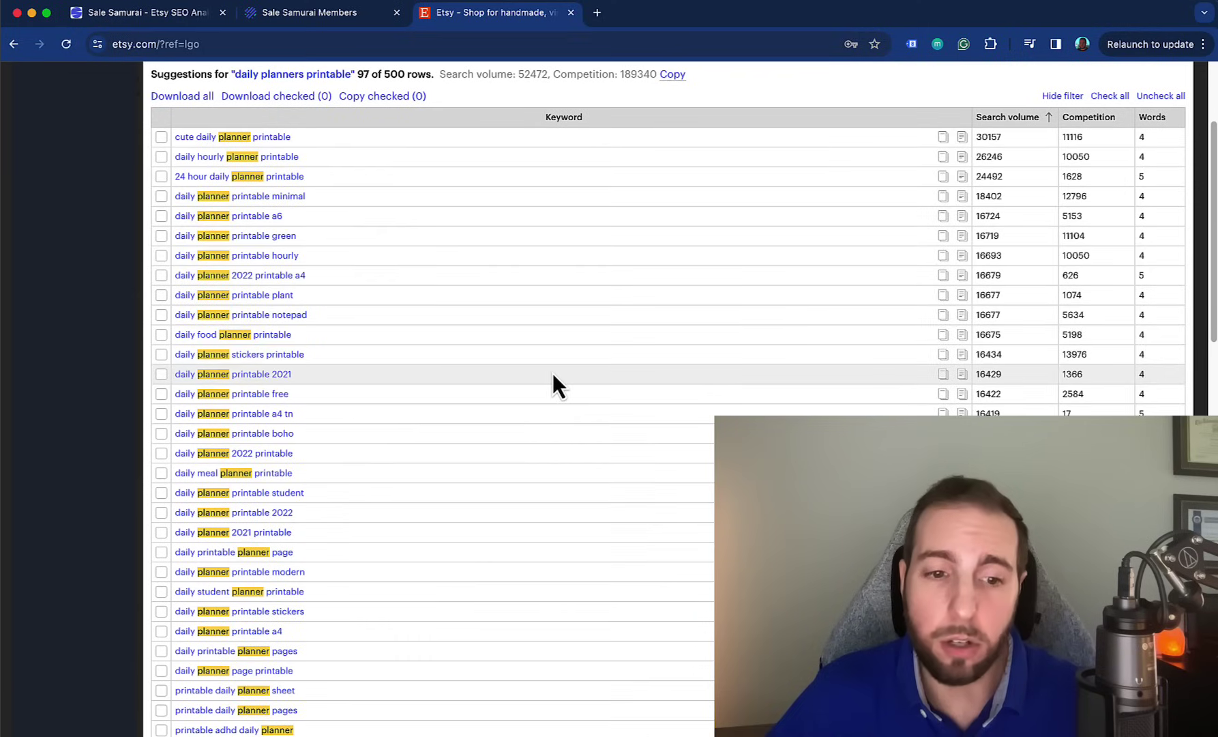
pyautogui.scroll(-3, 652, 538)
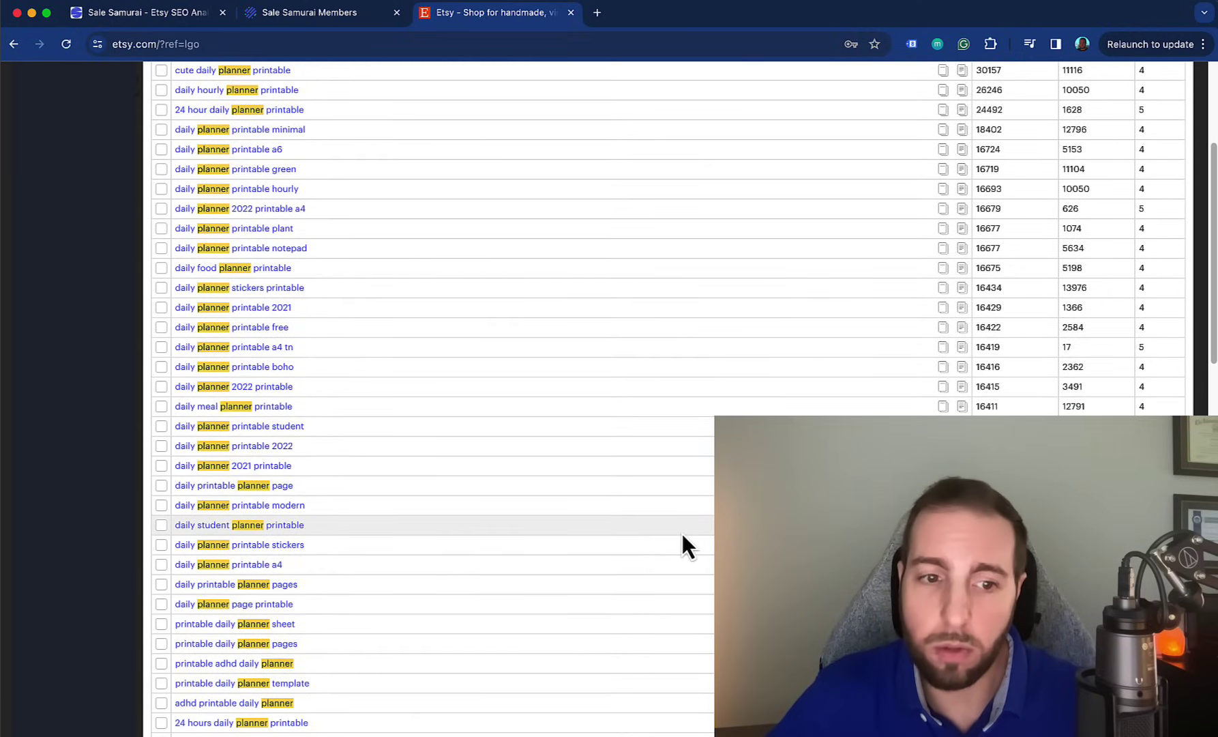
pyautogui.scroll(-1, 682, 532)
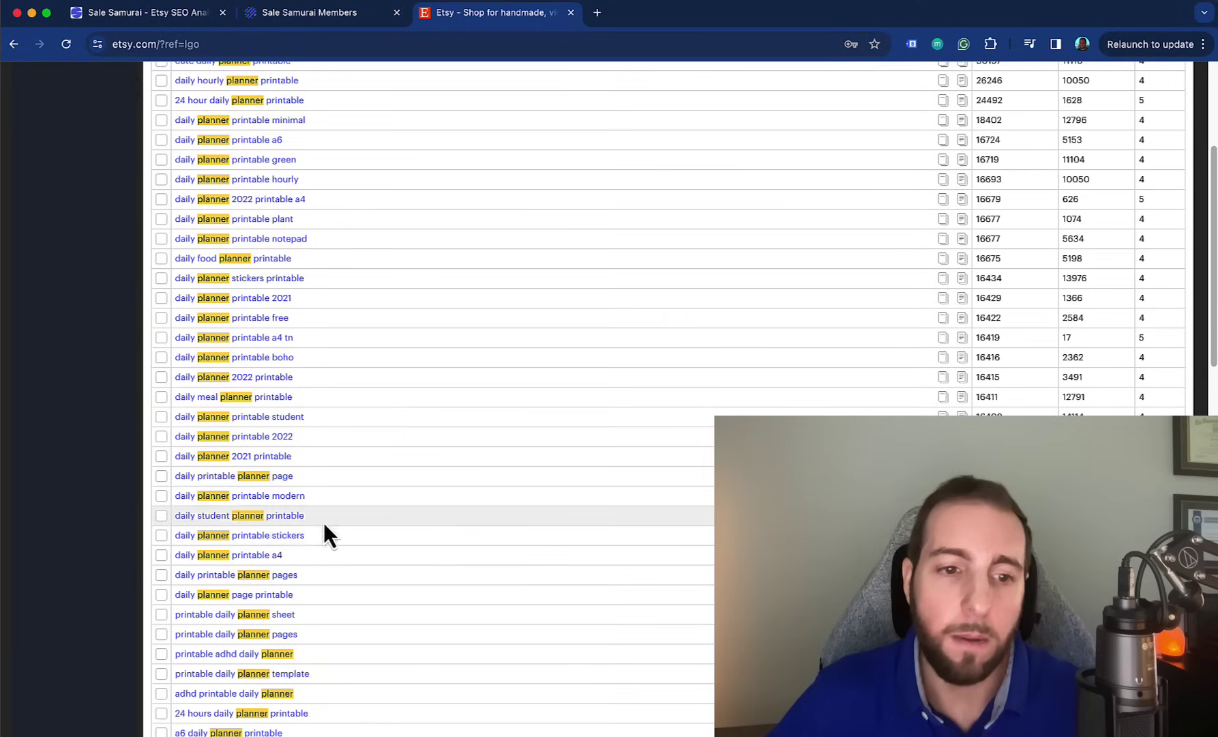
pyautogui.click(162, 496)
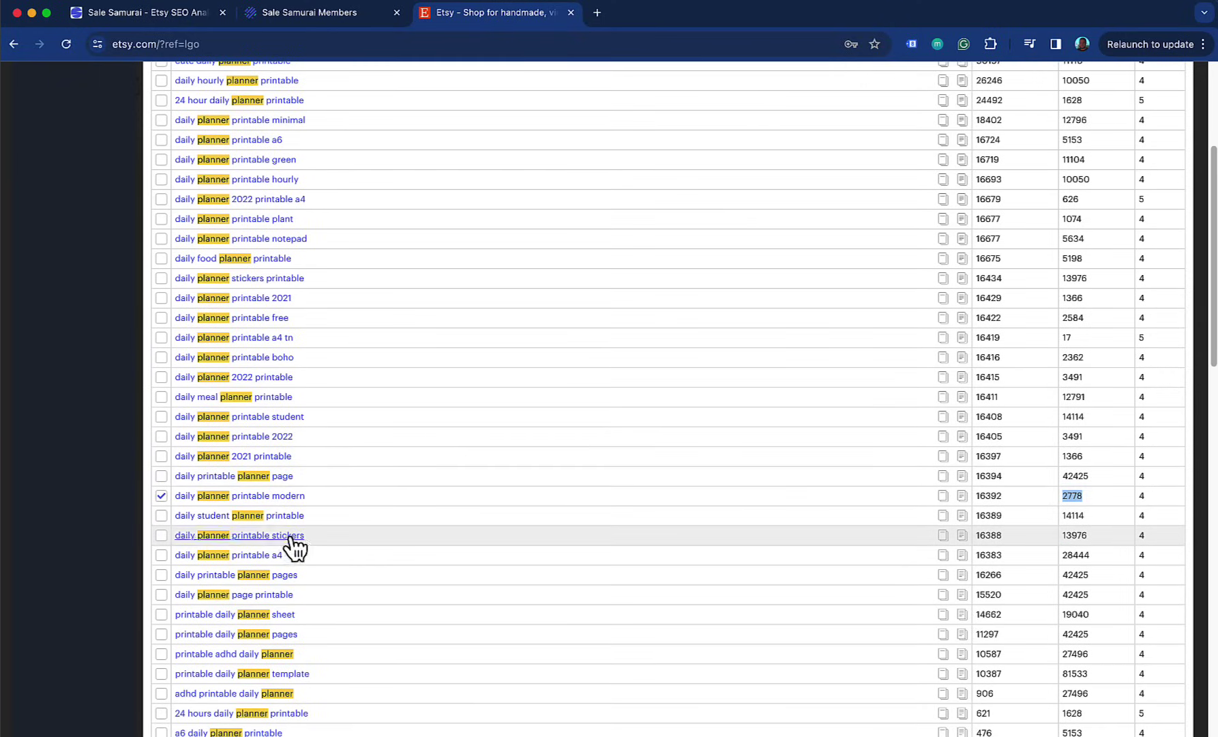
# Step: Copy the keyword "daily planner printable modern" and run a basic search for it in Sale Samurai Members
pyautogui.moveTo(256, 506); pyautogui.dragTo(172, 508)
pyautogui.press('super+c')
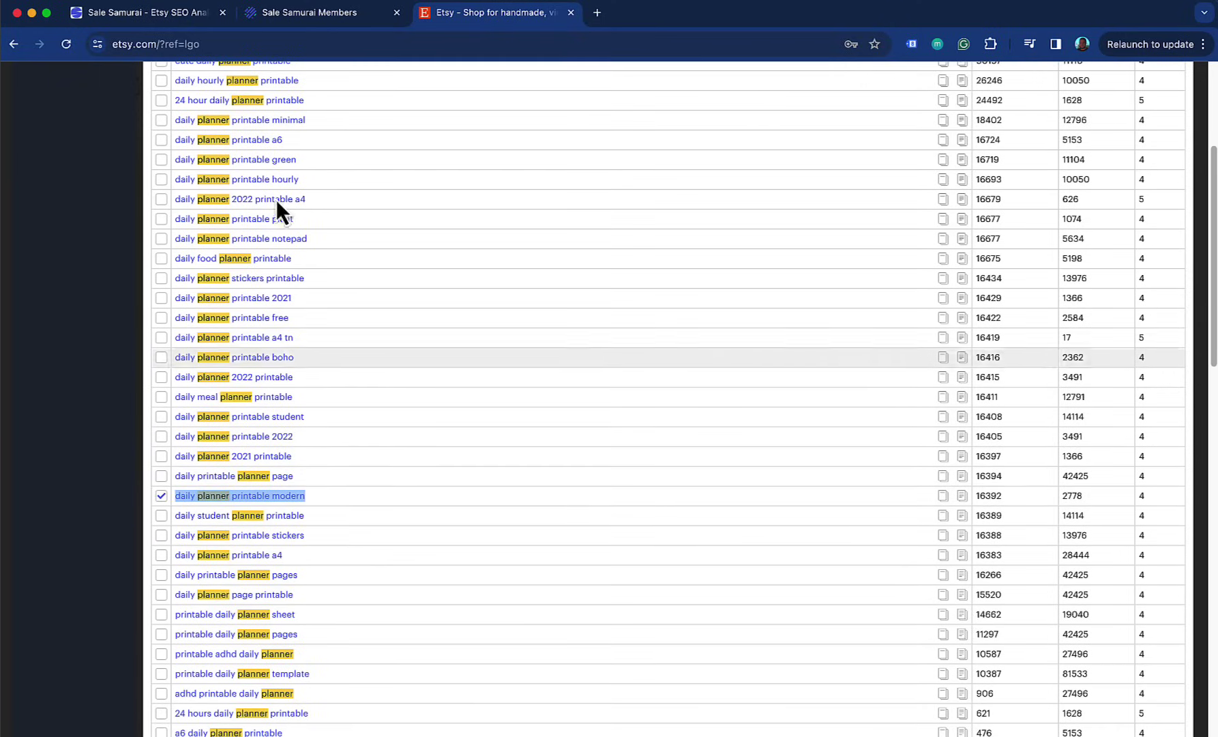
pyautogui.click(315, 14)
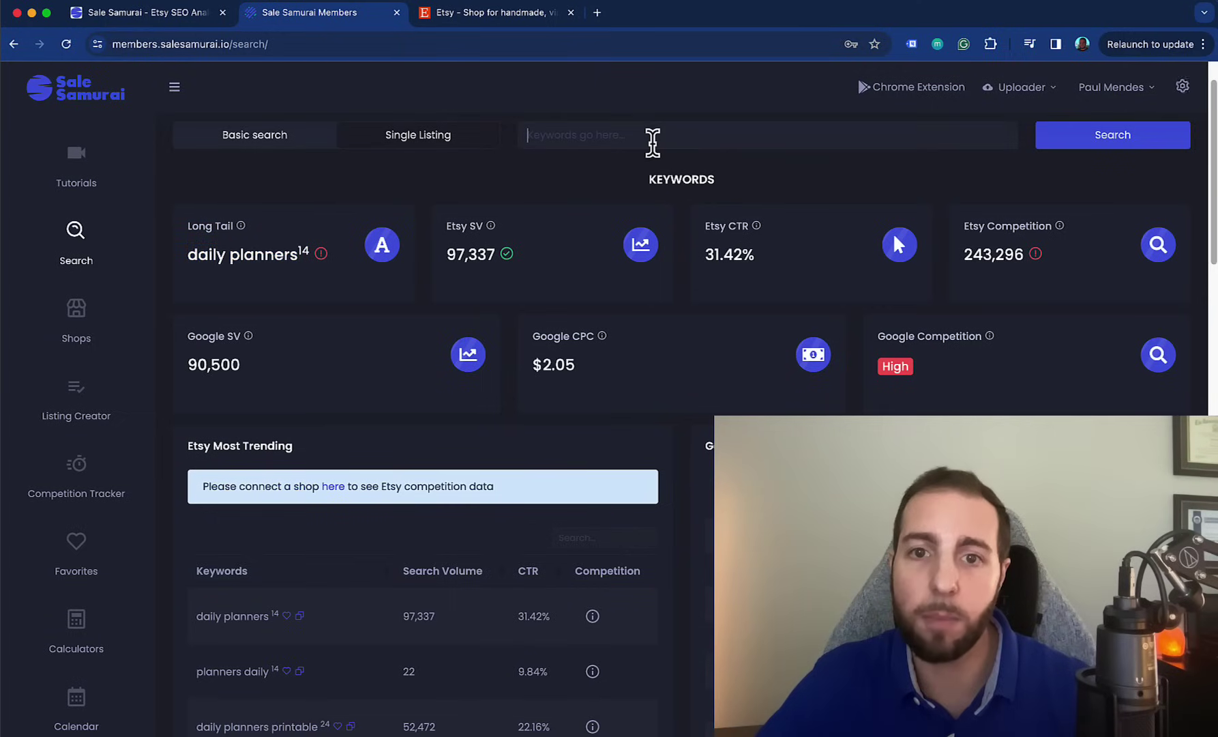
pyautogui.press('super+v')
pyautogui.click(1104, 140)
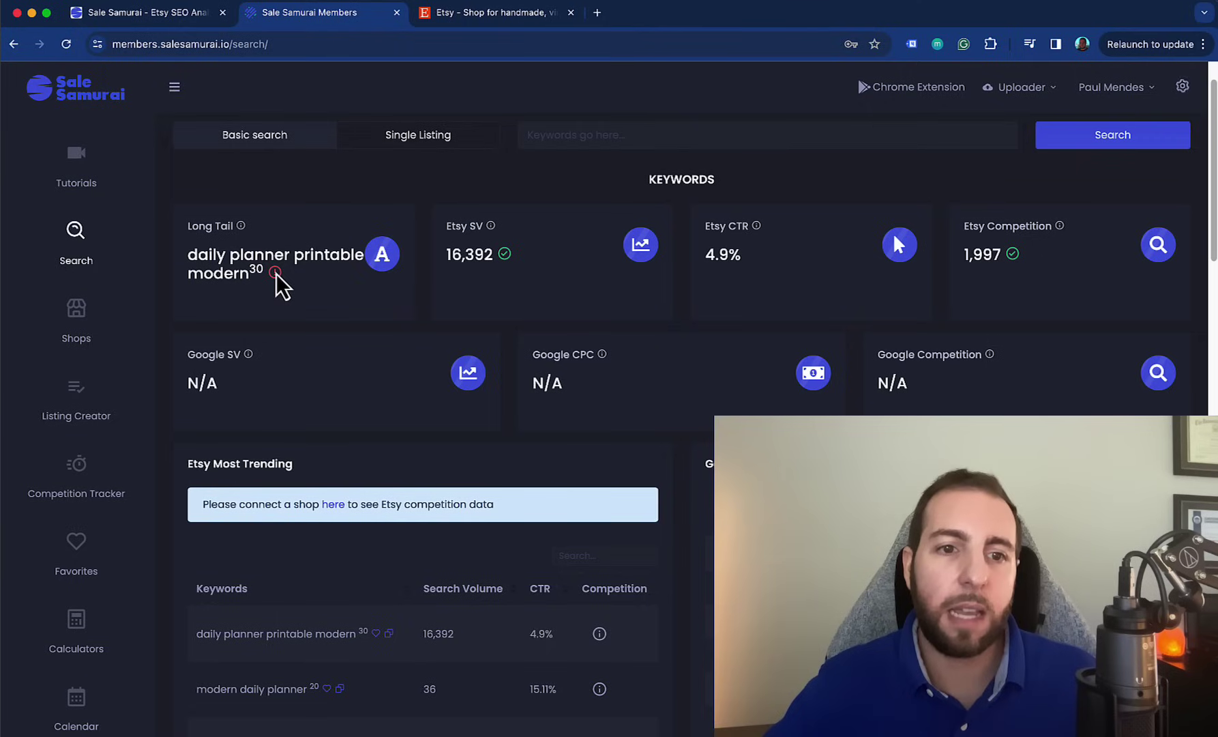
# Step: Review the keyword metrics for "daily planner printable modern" and look through the related keywords under Etsy Most Trending
pyautogui.moveTo(243, 223)
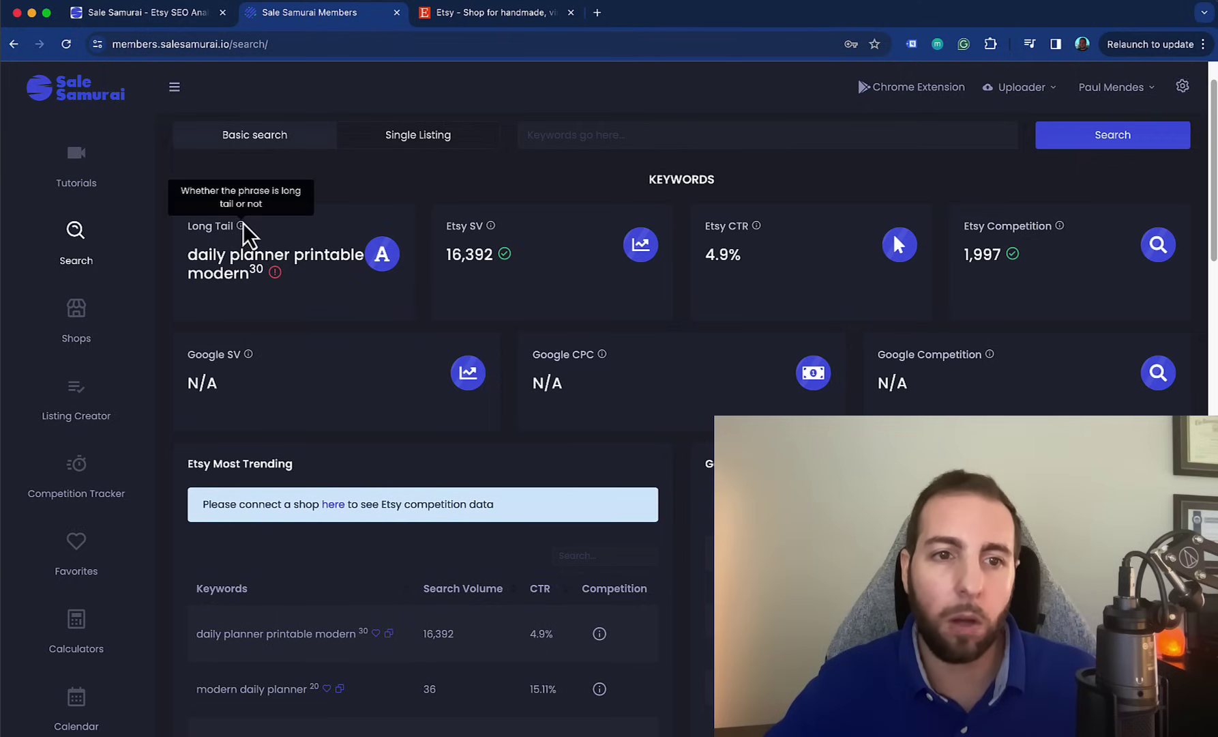
pyautogui.moveTo(195, 246); pyautogui.dragTo(231, 303)
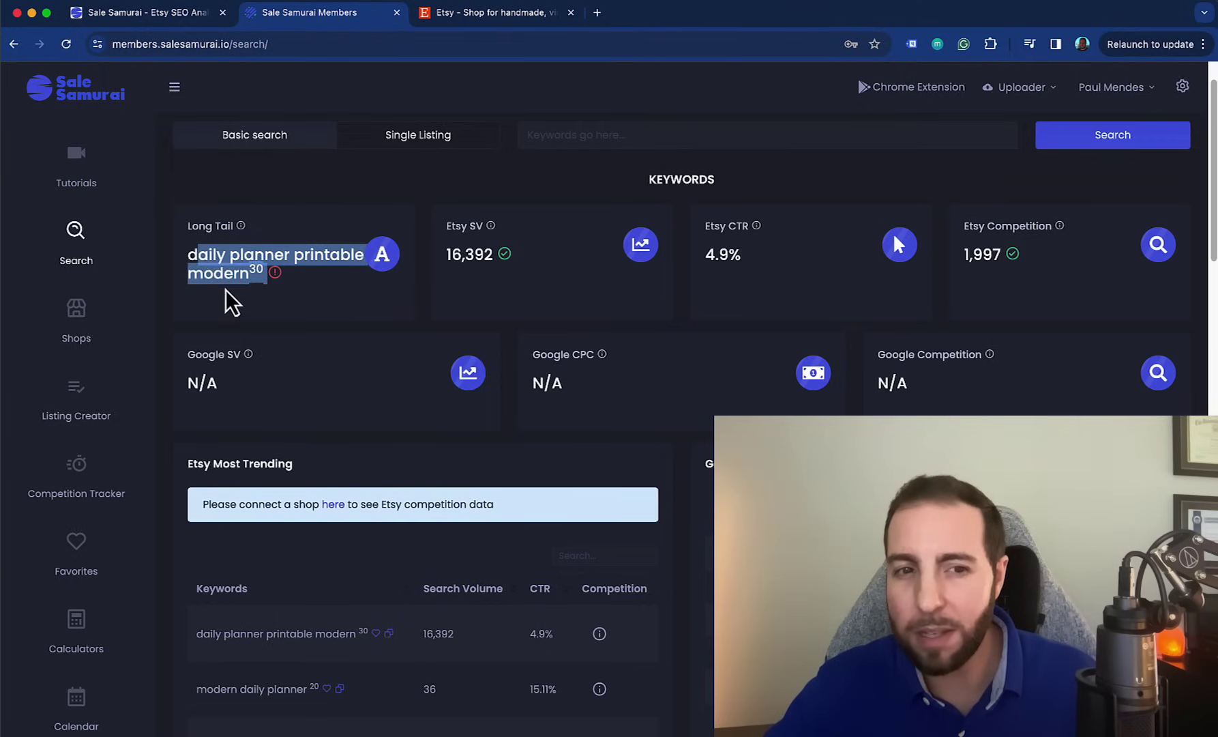
pyautogui.click(249, 307)
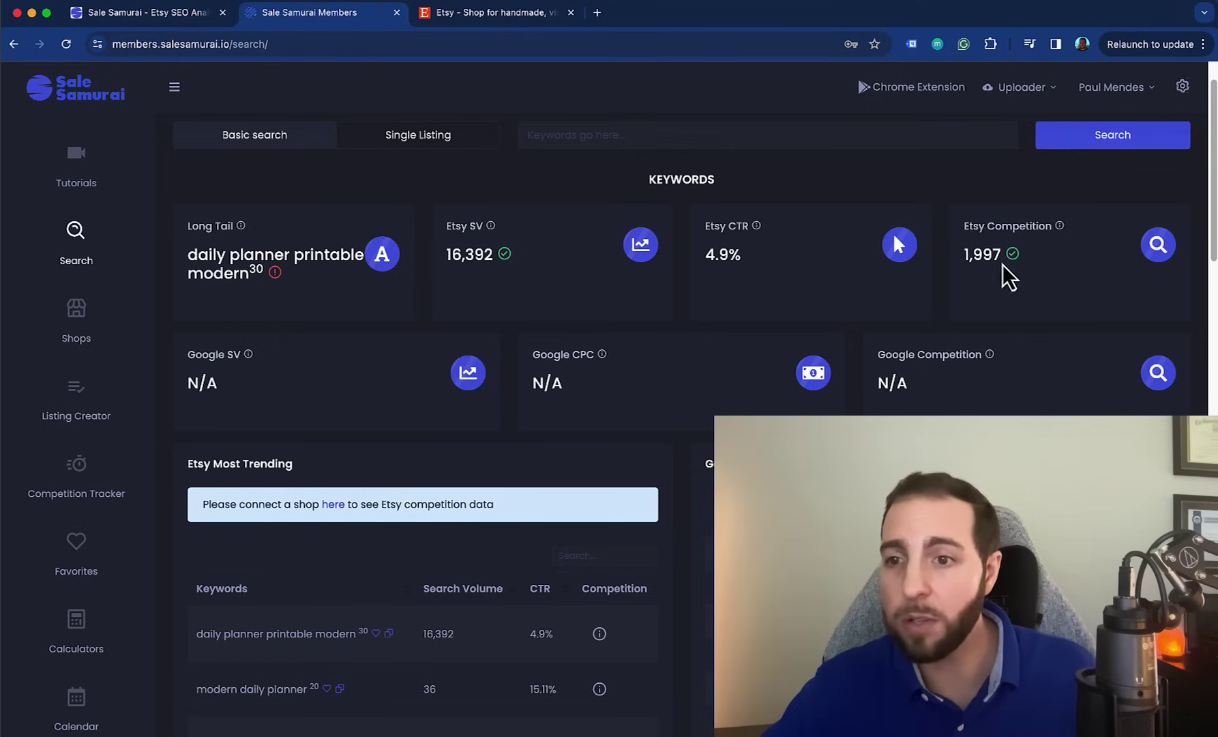
pyautogui.scroll(-3, 404, 495)
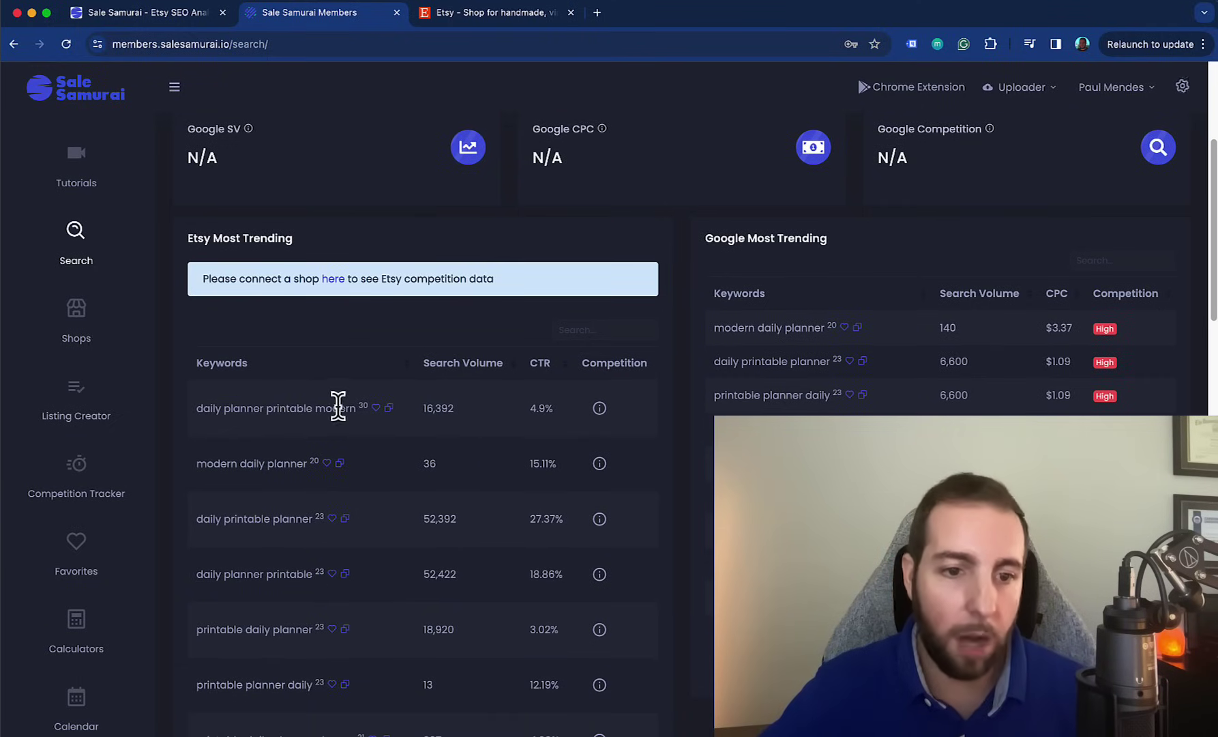
pyautogui.scroll(-1, 337, 405)
pyautogui.scroll(-1, 273, 437)
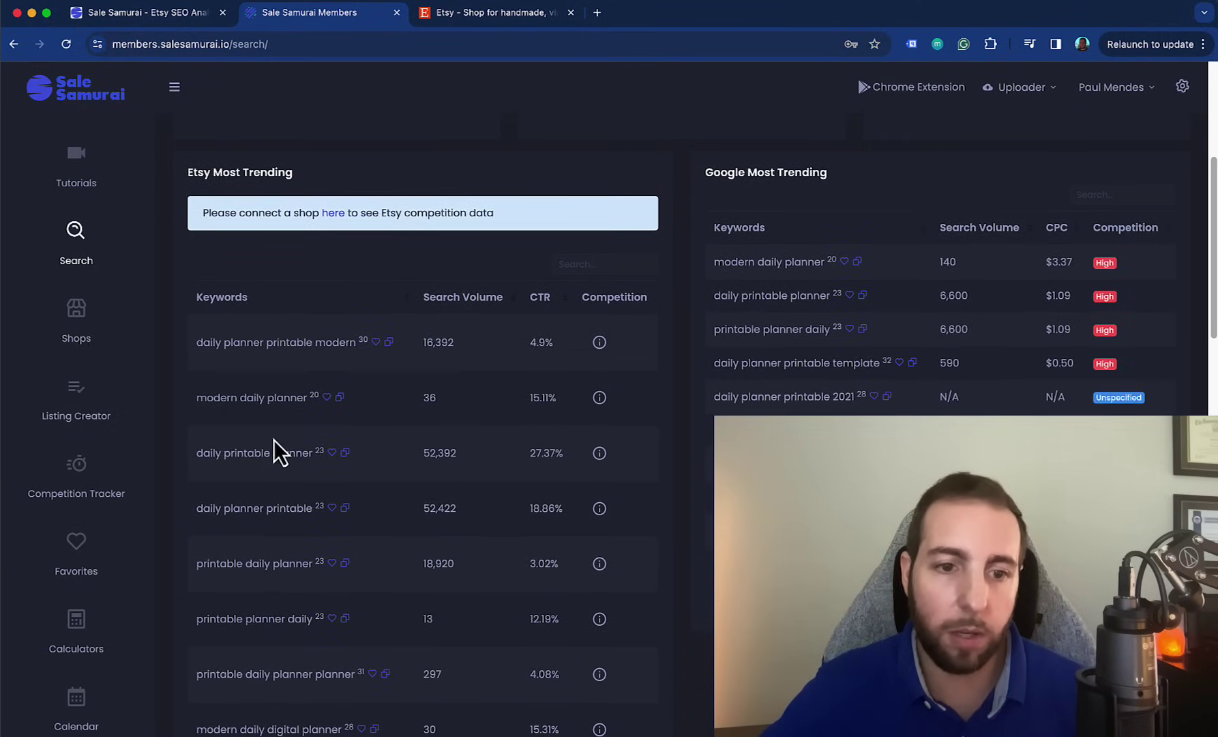
pyautogui.scroll(-4, 283, 474)
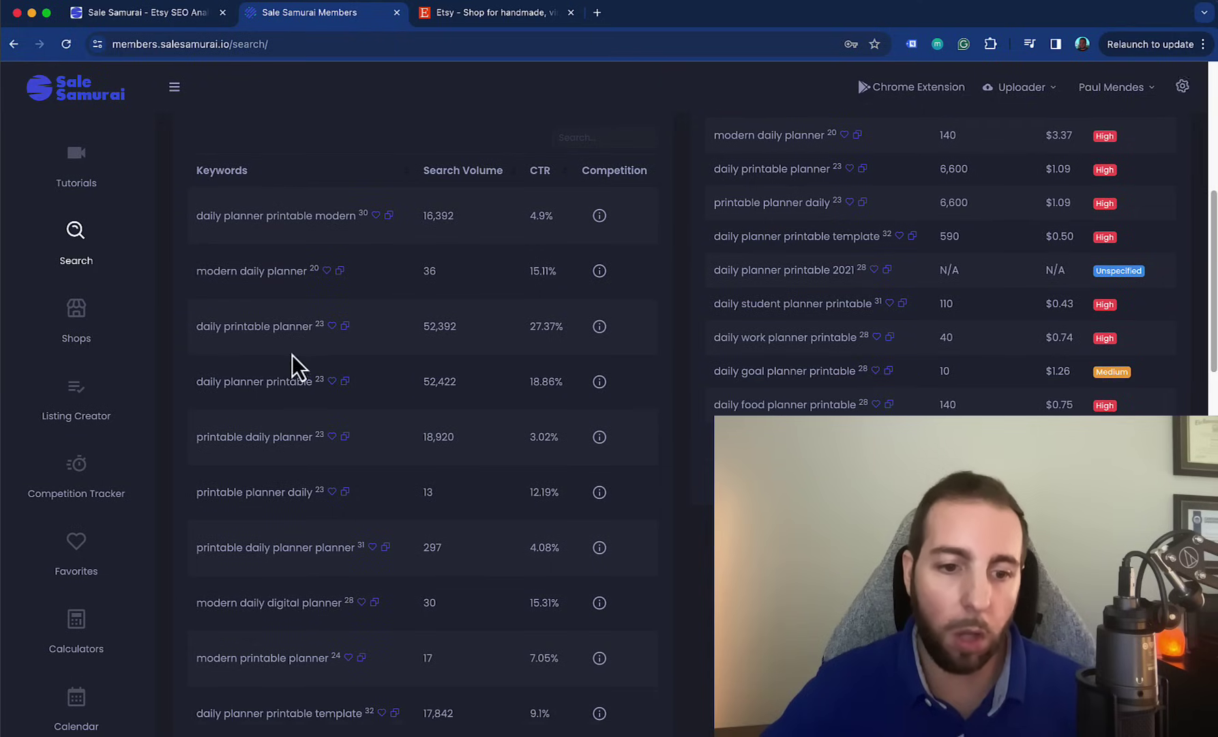
pyautogui.moveTo(214, 603); pyautogui.dragTo(332, 603)
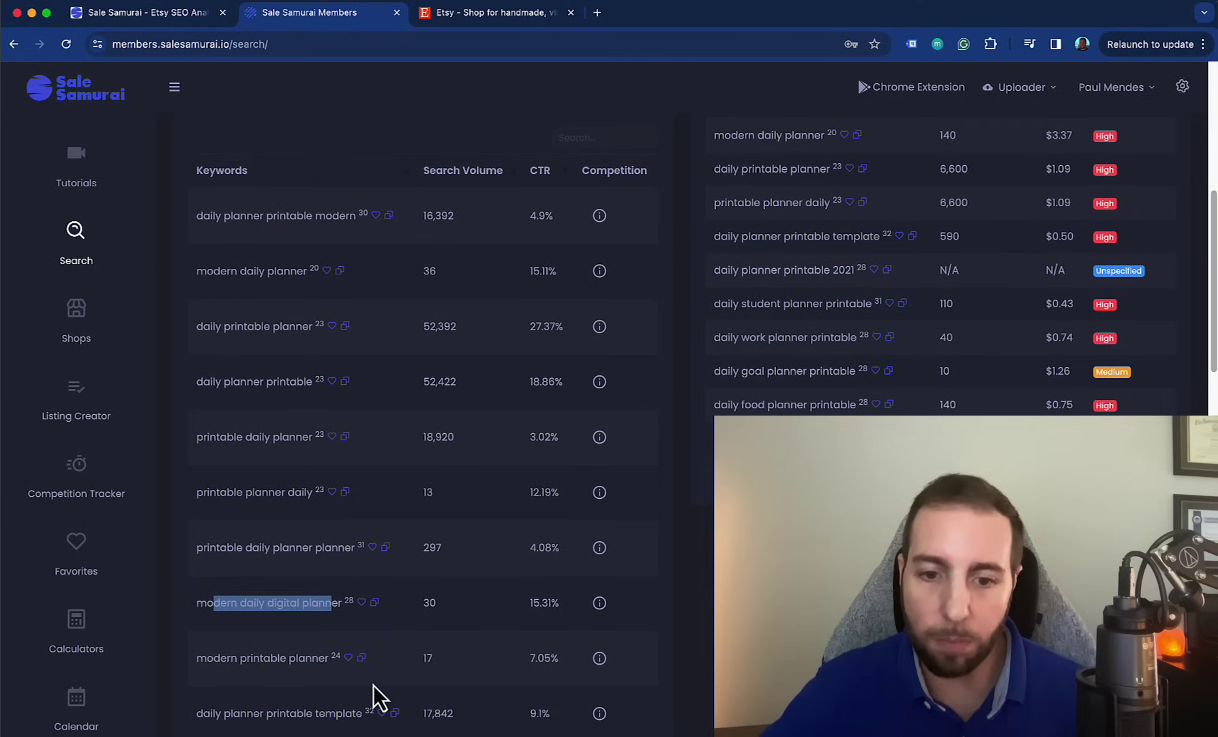
pyautogui.scroll(1, 373, 626)
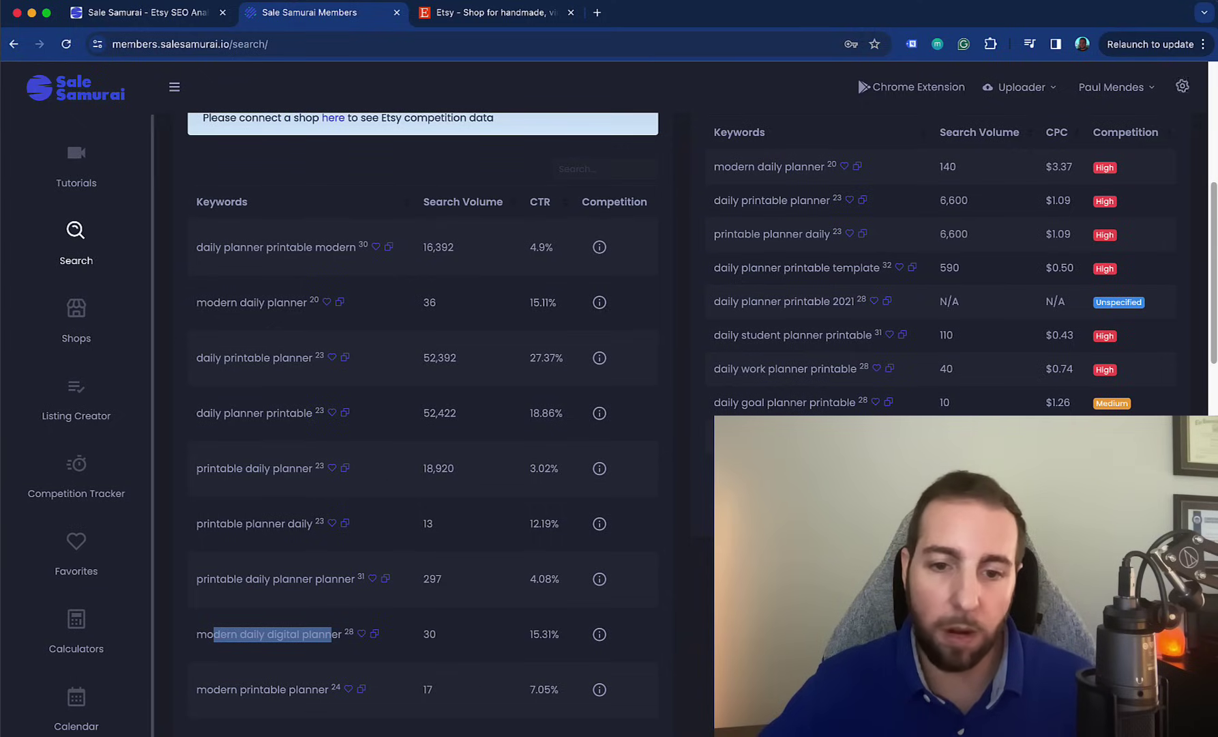
pyautogui.scroll(-3, 595, 520)
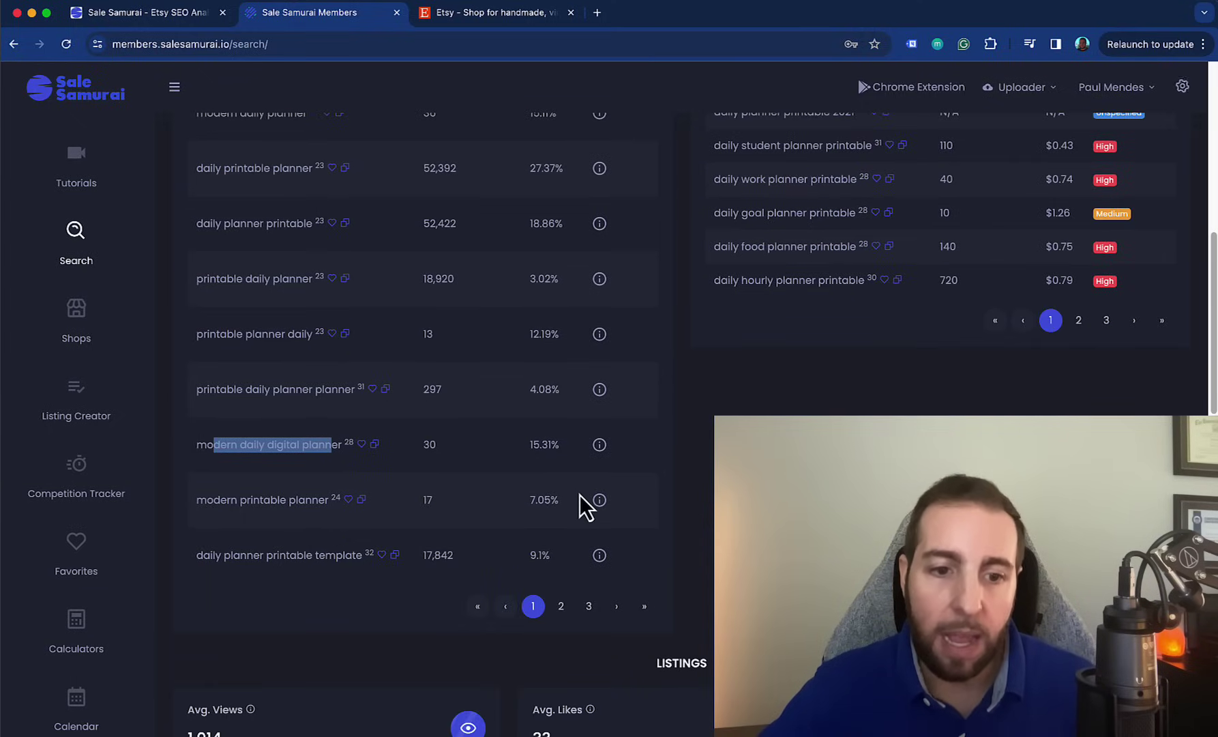
pyautogui.scroll(3, 577, 491)
pyautogui.click(444, 307)
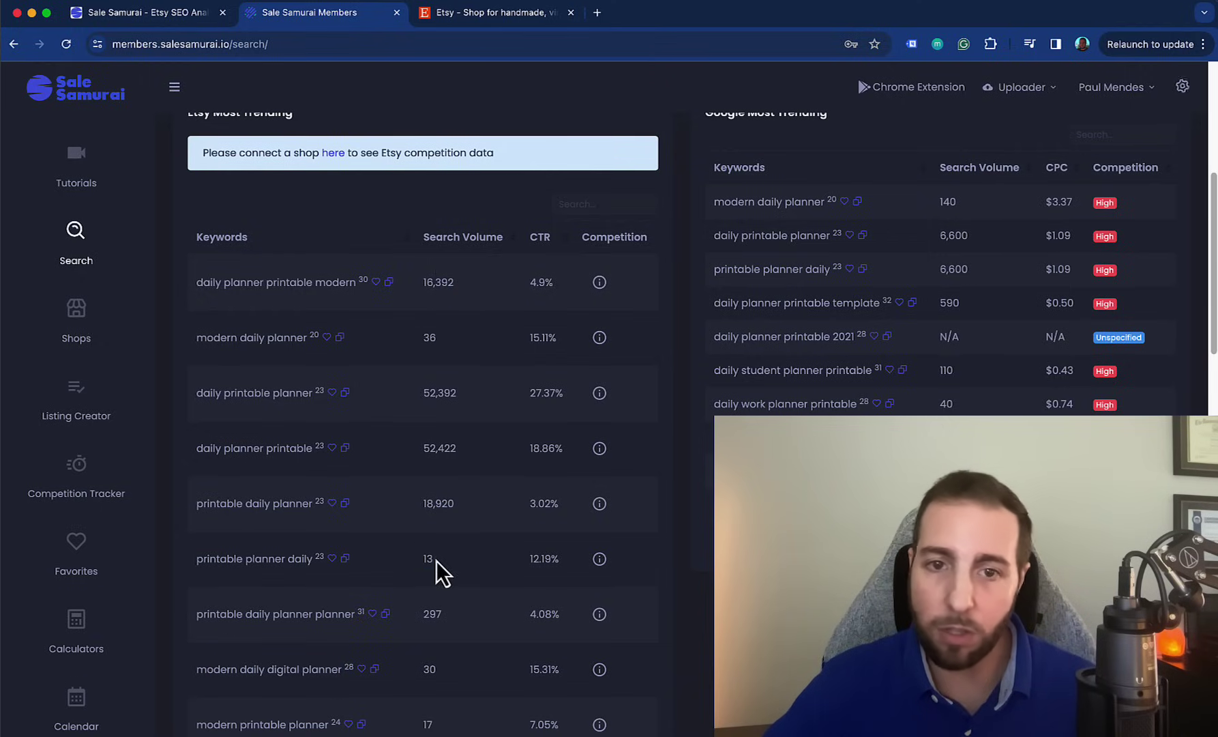
pyautogui.scroll(1, 438, 558)
pyautogui.scroll(5, 434, 552)
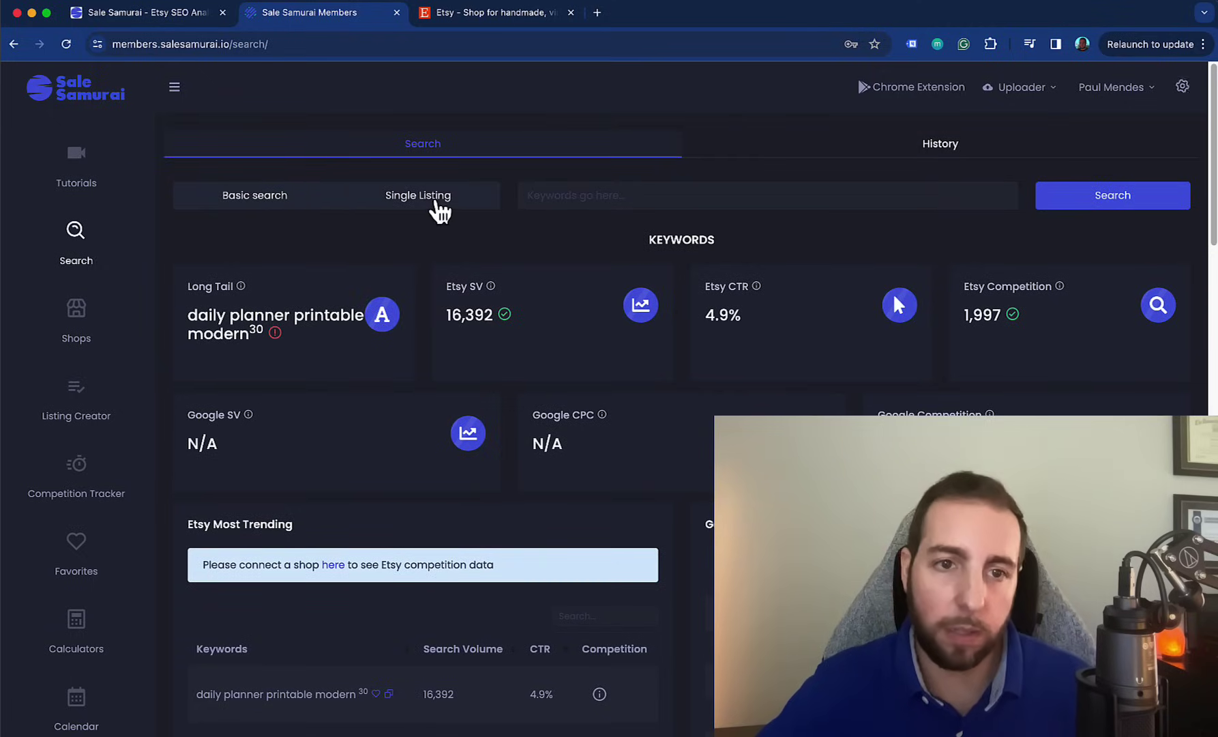
# Step: Switch the search to Single Listing, search Etsy for "daily planner printable modern", and open the first result, "Daily Planner Digital, Printable Planner"
pyautogui.click(437, 203)
pyautogui.click(520, 19)
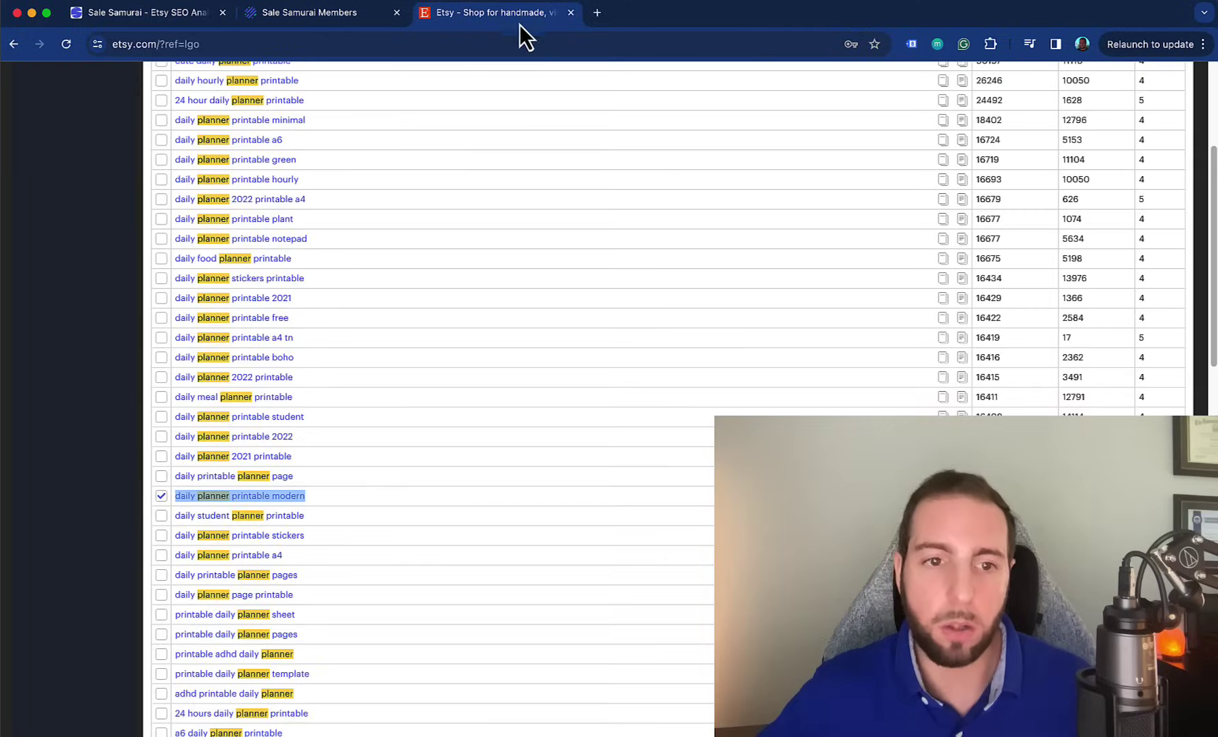
pyautogui.click(276, 496)
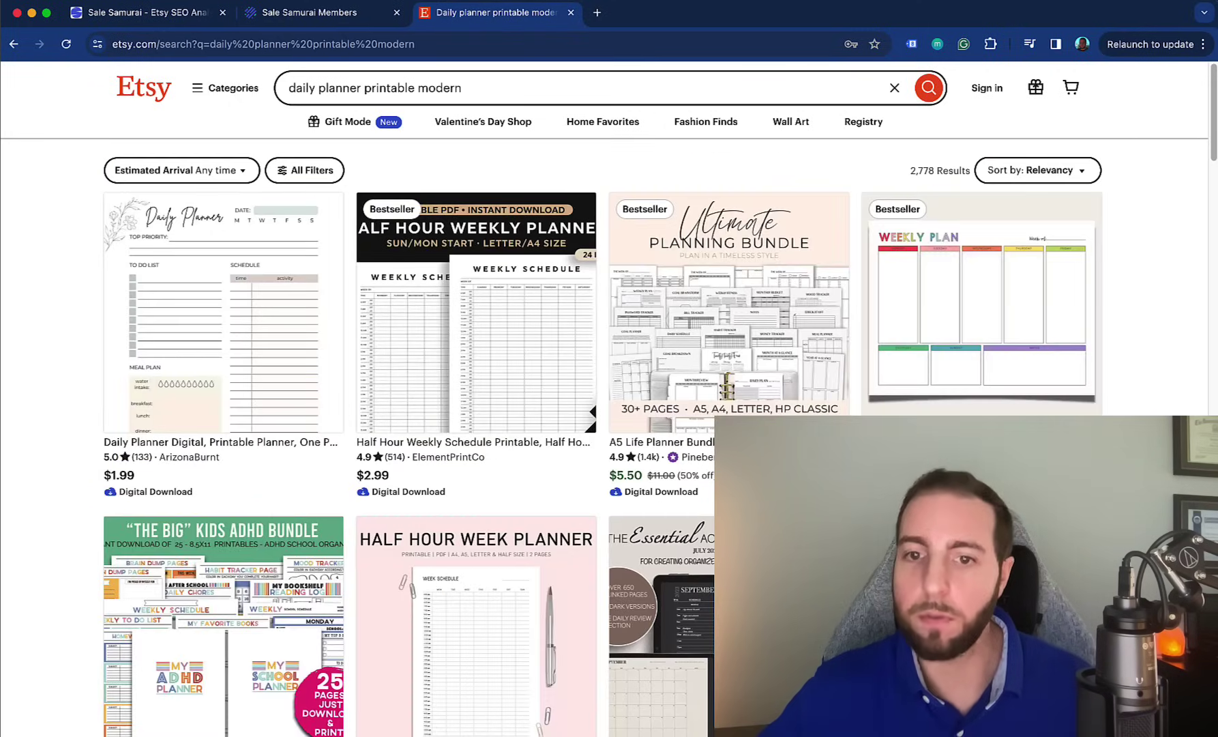
pyautogui.click(231, 279)
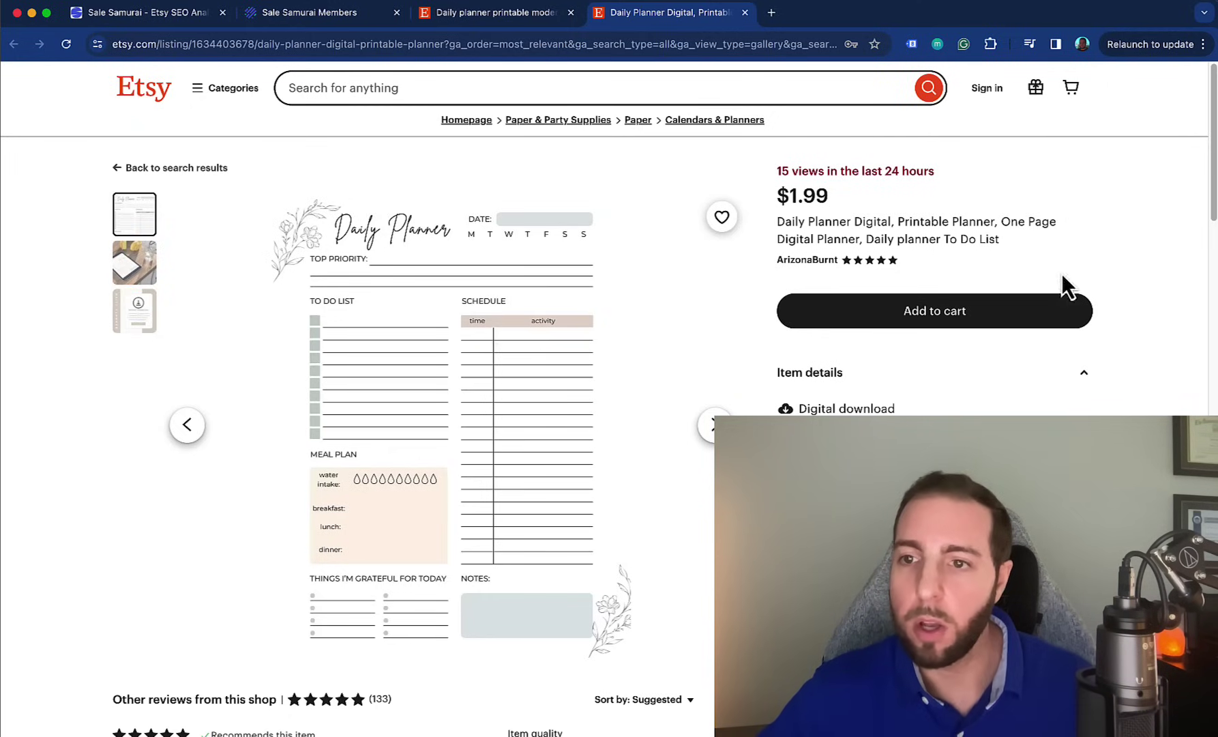
pyautogui.scroll(-1, 816, 375)
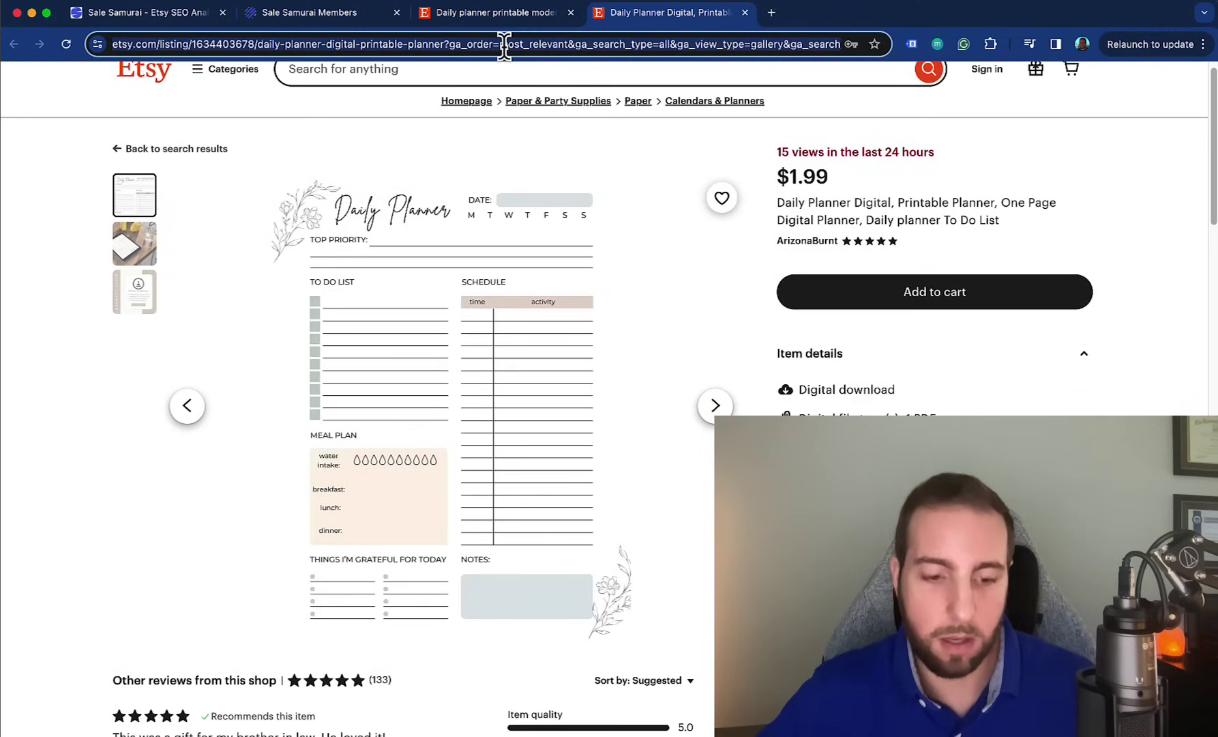
# Step: Copy the URL of the opened Etsy listing and run a Single Listing search for it in Sale Samurai Members
pyautogui.click(352, 13)
pyautogui.click(616, 184)
pyautogui.press('super+v')
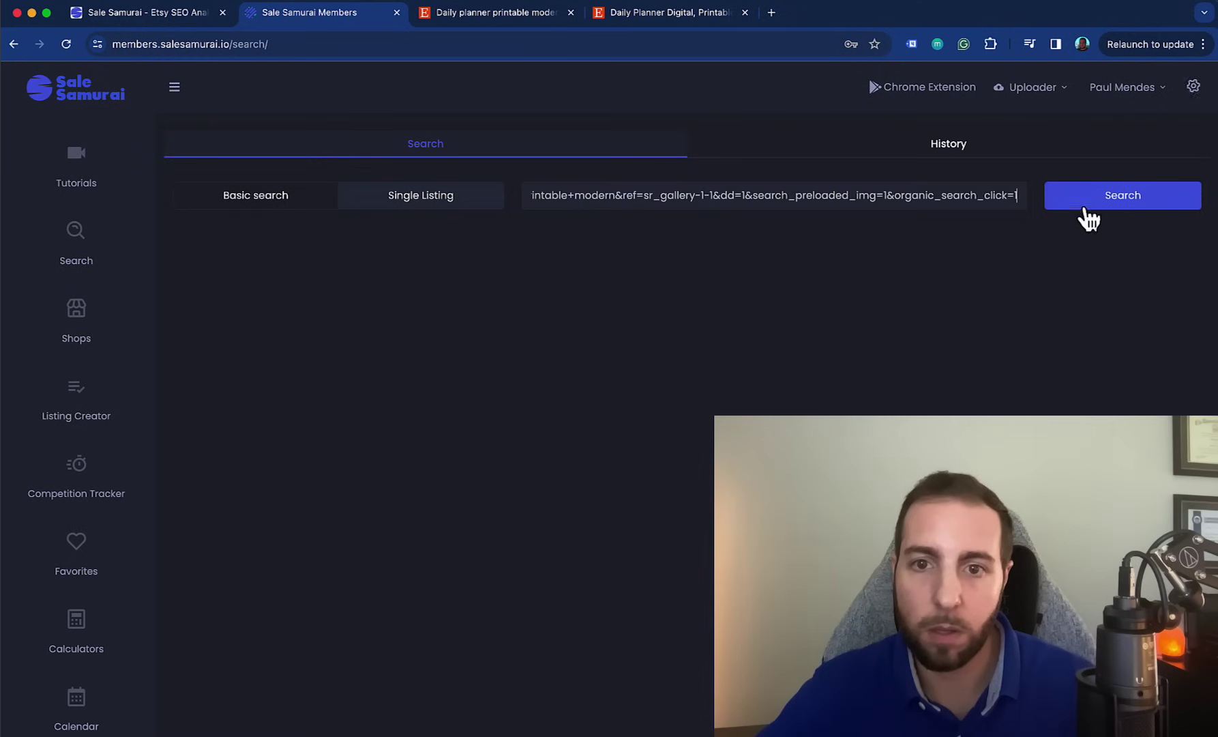
pyautogui.click(1112, 200)
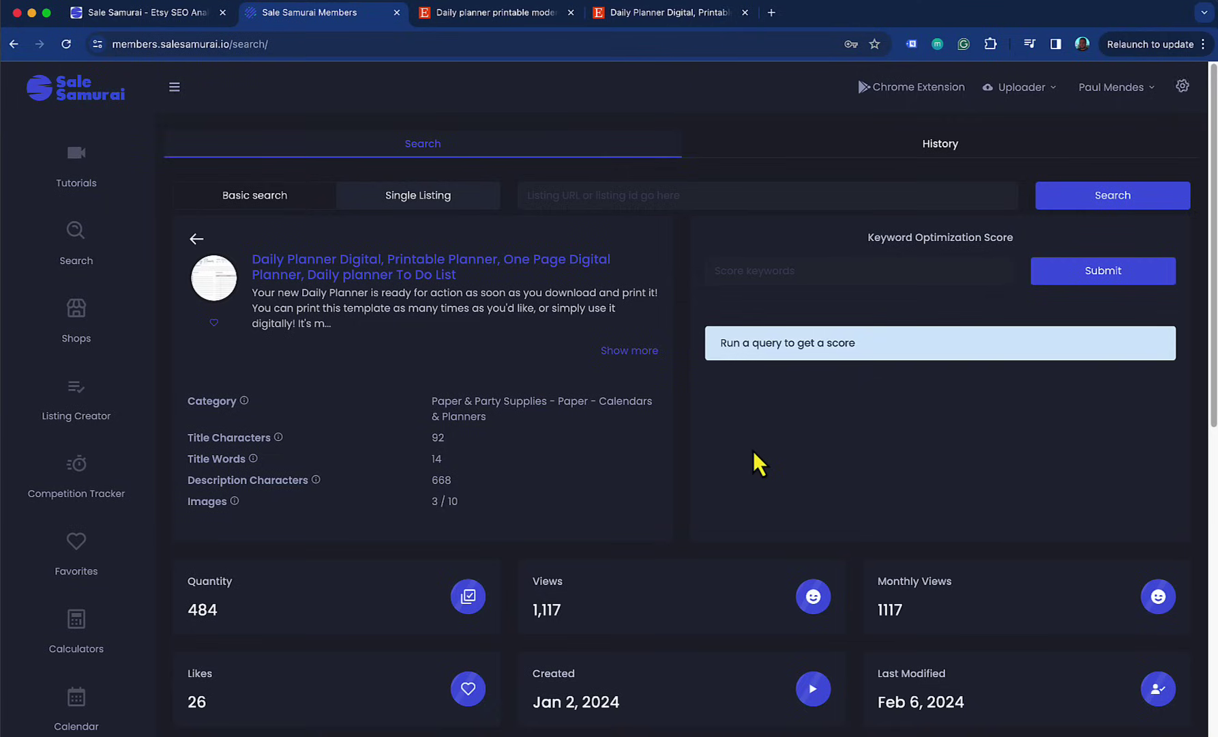
# Step: Examine the analysed listing's category, title characters, title words, description characters and image count, highlighting the values in turn
pyautogui.scroll(-1, 753, 450)
pyautogui.moveTo(425, 383); pyautogui.dragTo(567, 411)
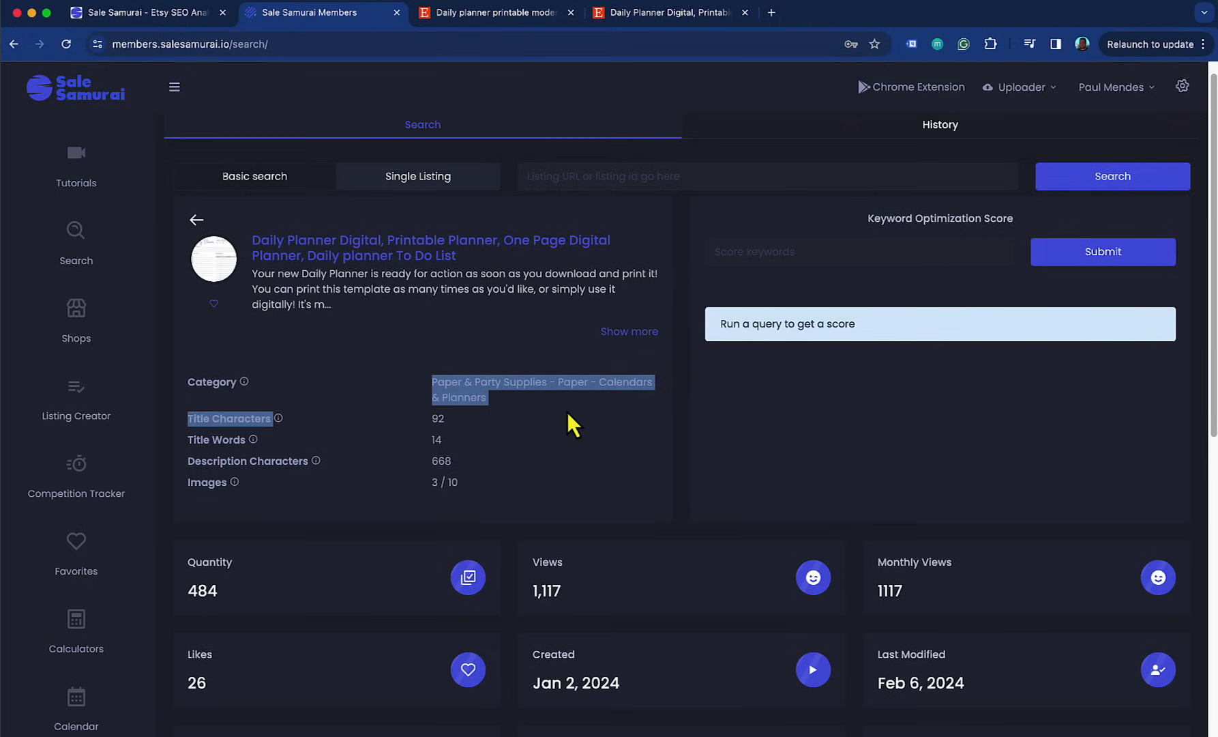
pyautogui.click(610, 412)
pyautogui.scroll(-1, 612, 412)
pyautogui.moveTo(476, 401); pyautogui.dragTo(413, 404)
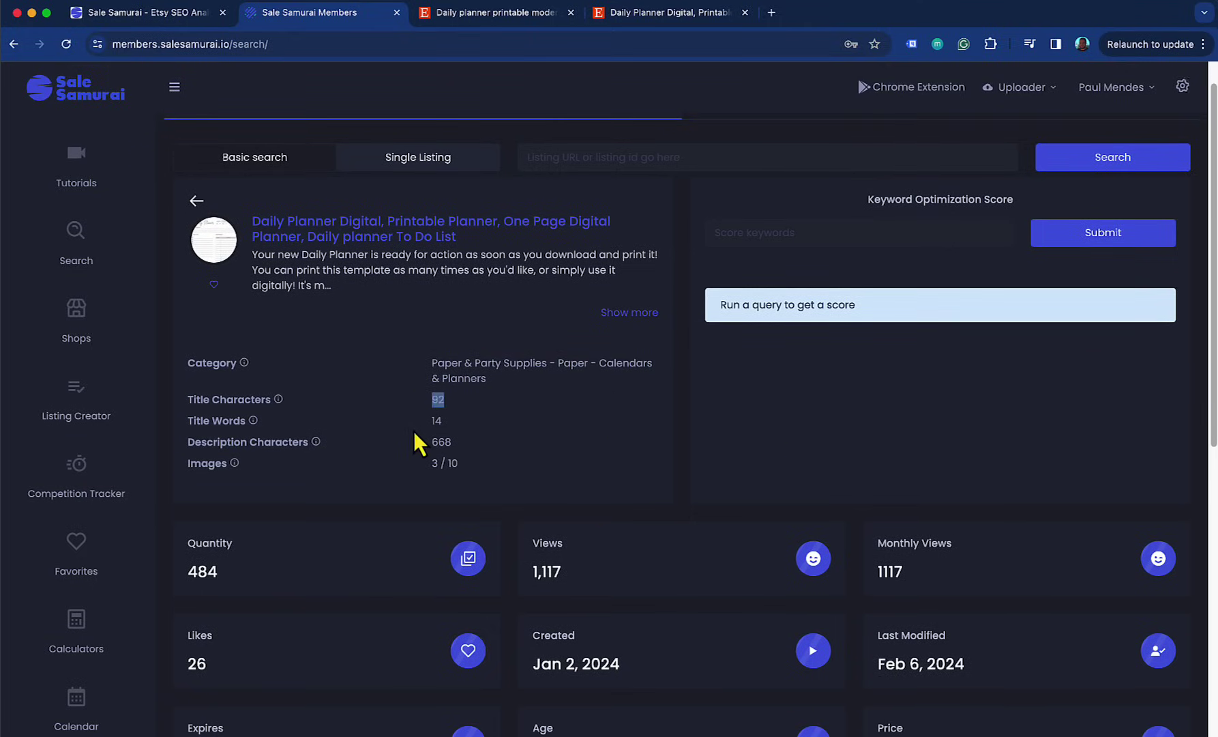
pyautogui.scroll(-1, 517, 443)
pyautogui.click(482, 423)
pyautogui.scroll(-1, 481, 423)
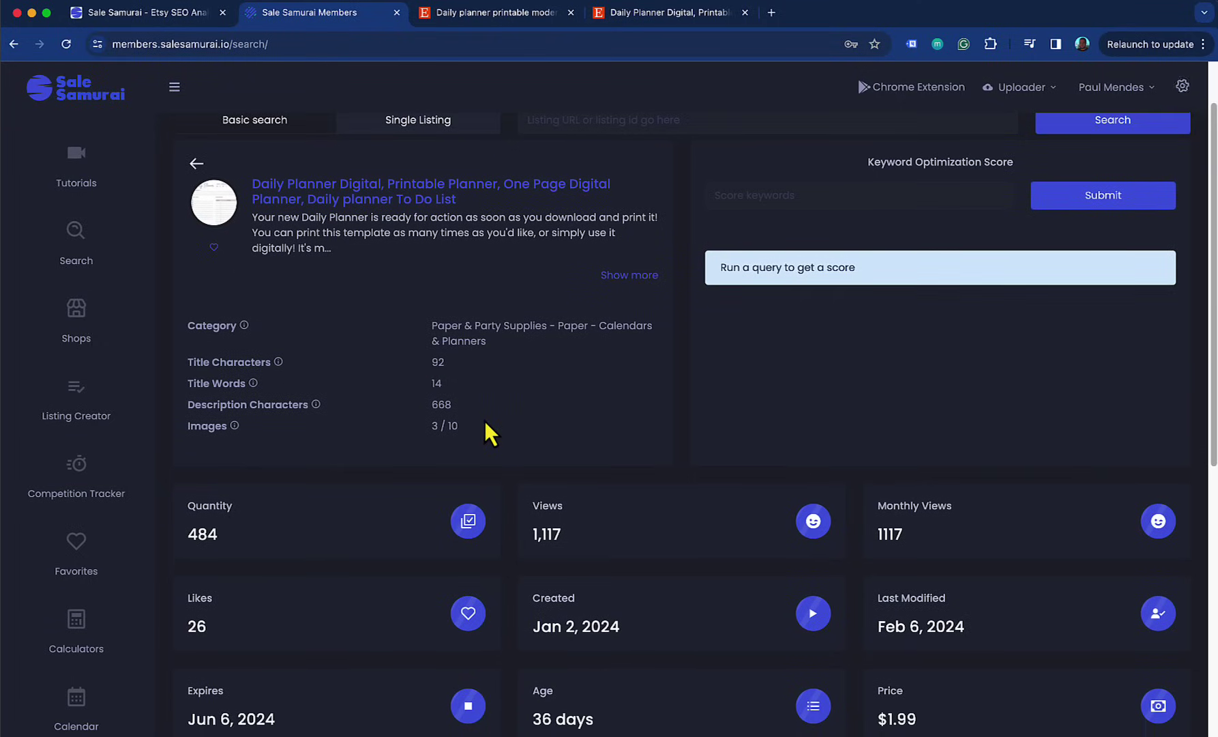
pyautogui.moveTo(461, 425); pyautogui.dragTo(431, 427)
pyautogui.click(553, 427)
# Step: Review the listing's statistics cards, including views, monthly views, creation date, last modification, age and price, highlighting the age
pyautogui.scroll(-3, 553, 426)
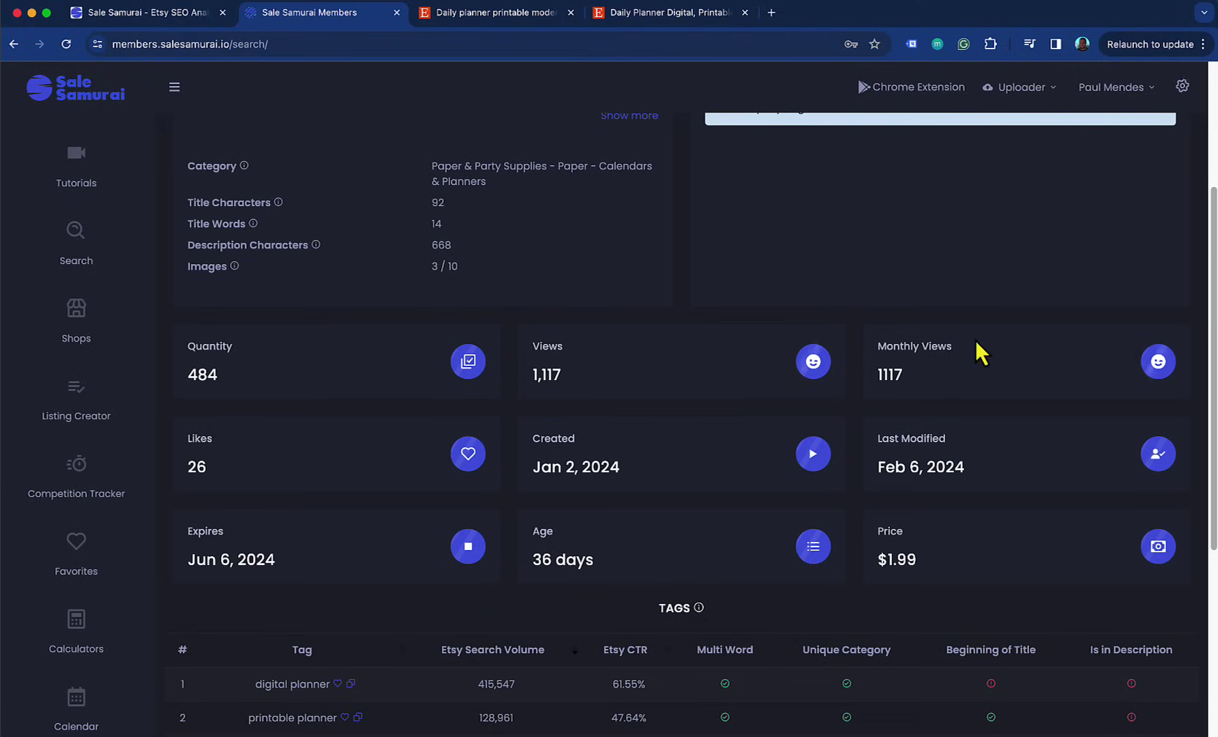
pyautogui.scroll(-1, 339, 431)
pyautogui.moveTo(653, 448); pyautogui.dragTo(628, 453)
pyautogui.scroll(-2, 932, 443)
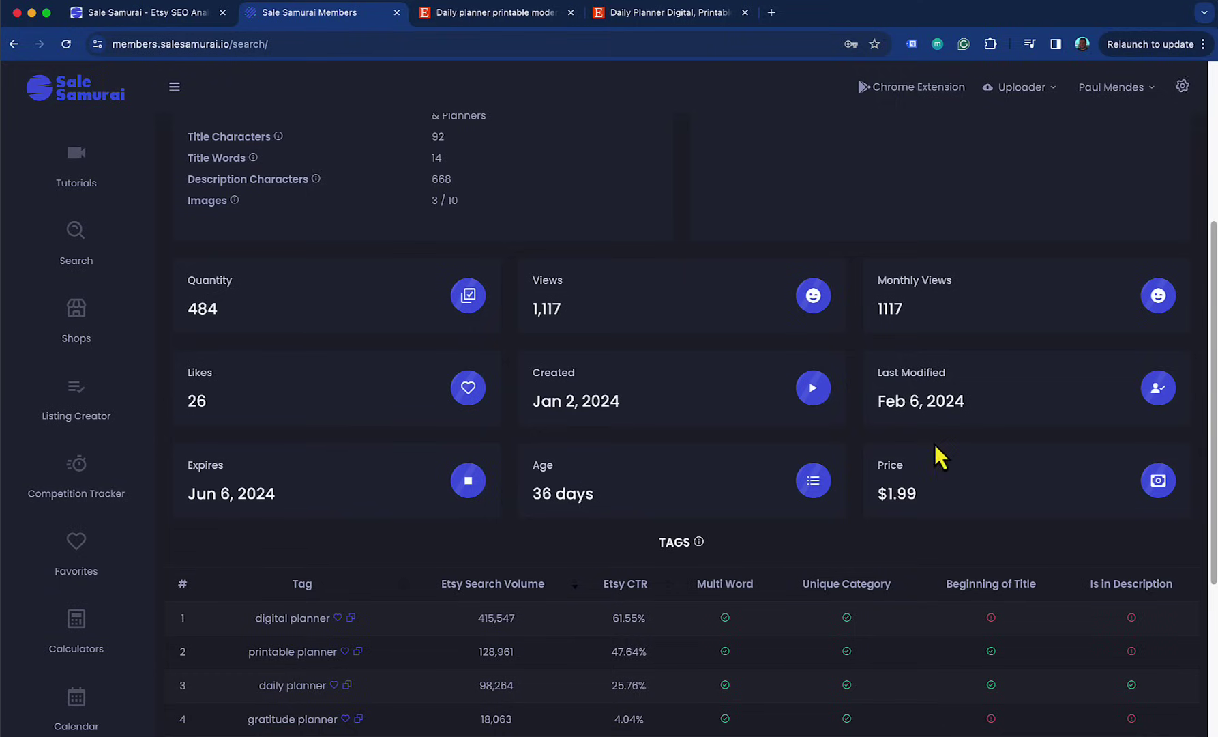
pyautogui.moveTo(626, 502); pyautogui.dragTo(564, 506)
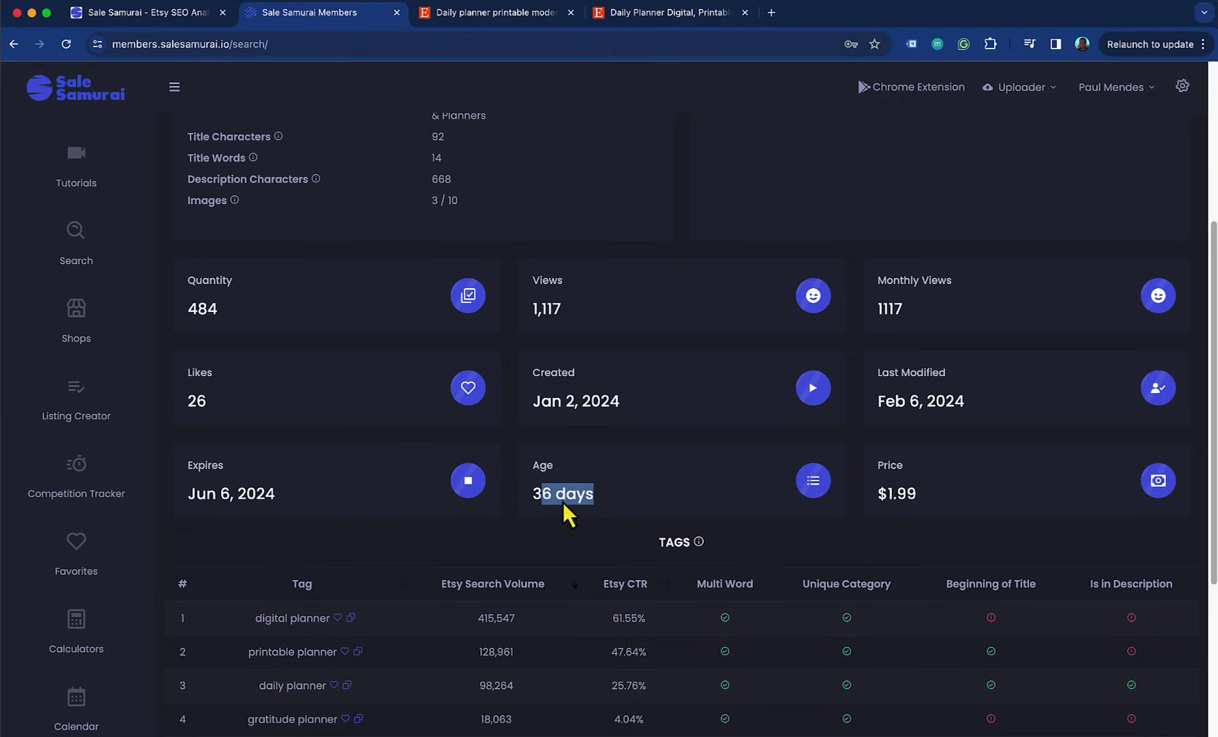
pyautogui.click(910, 481)
# Step: Look through the listing's tags table with search volume and CTR and its images, and return to the listing overview
pyautogui.scroll(-5, 982, 491)
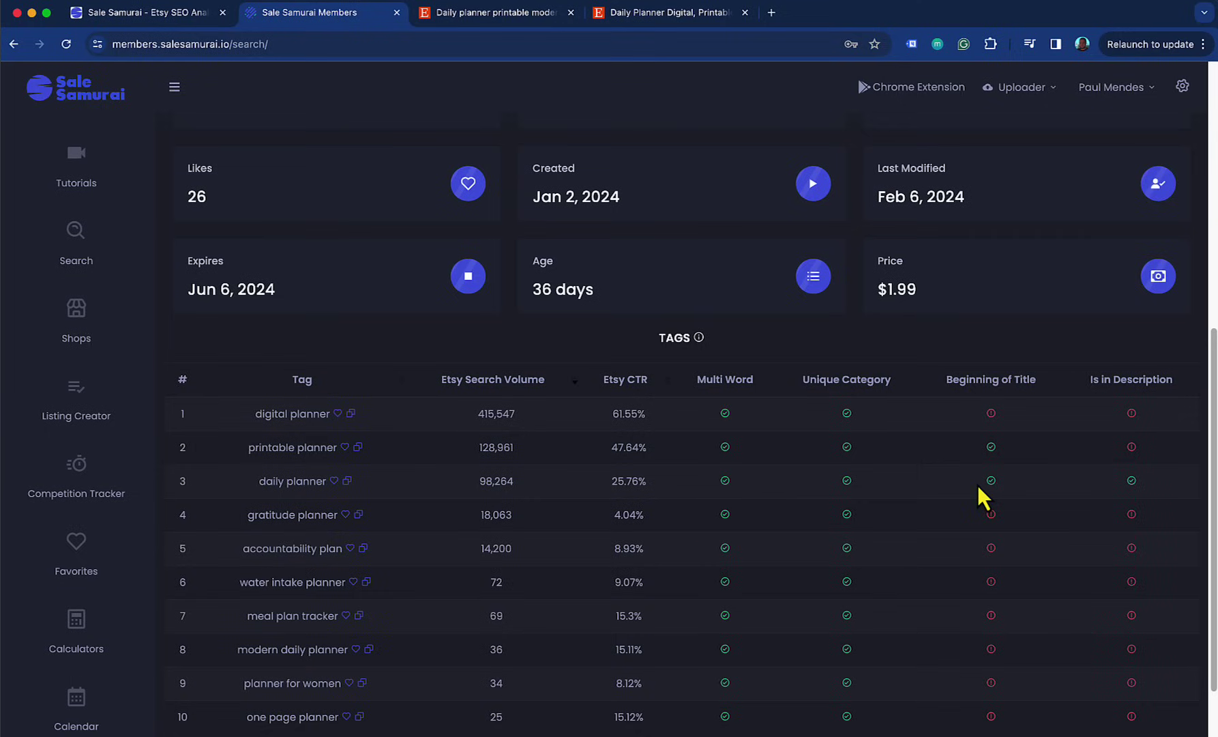
pyautogui.scroll(-2, 973, 487)
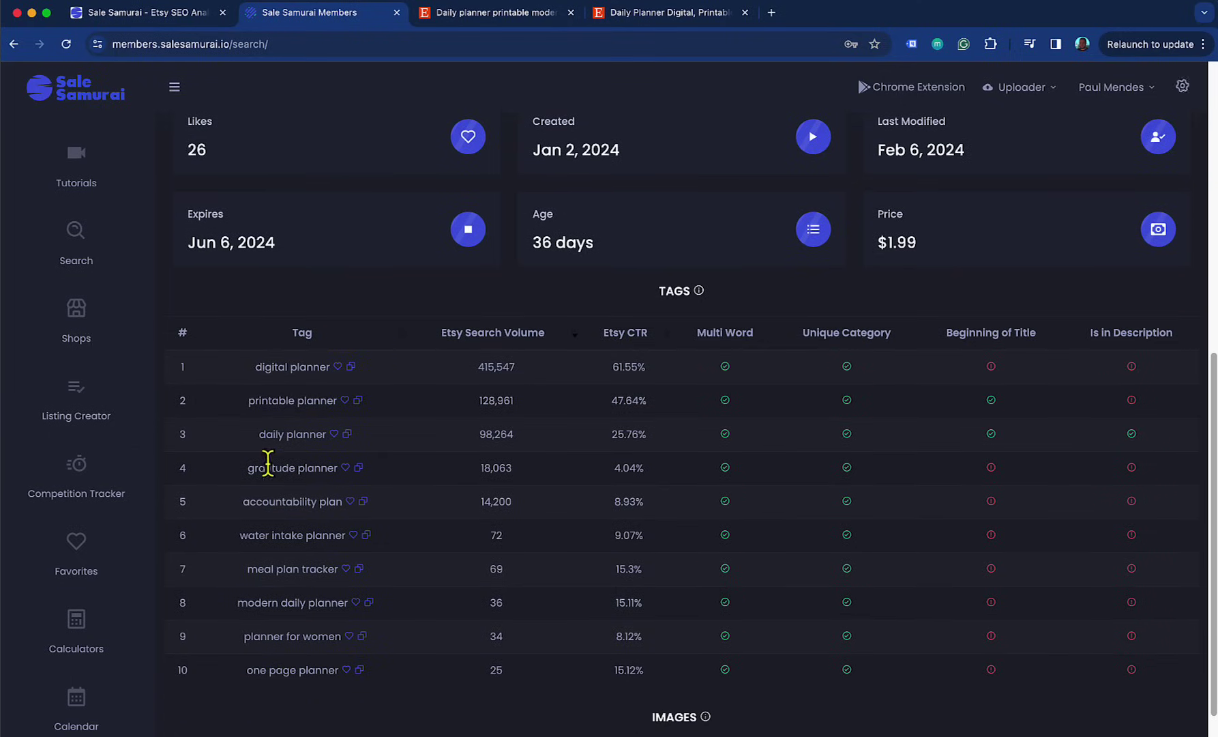
pyautogui.scroll(-2, 278, 666)
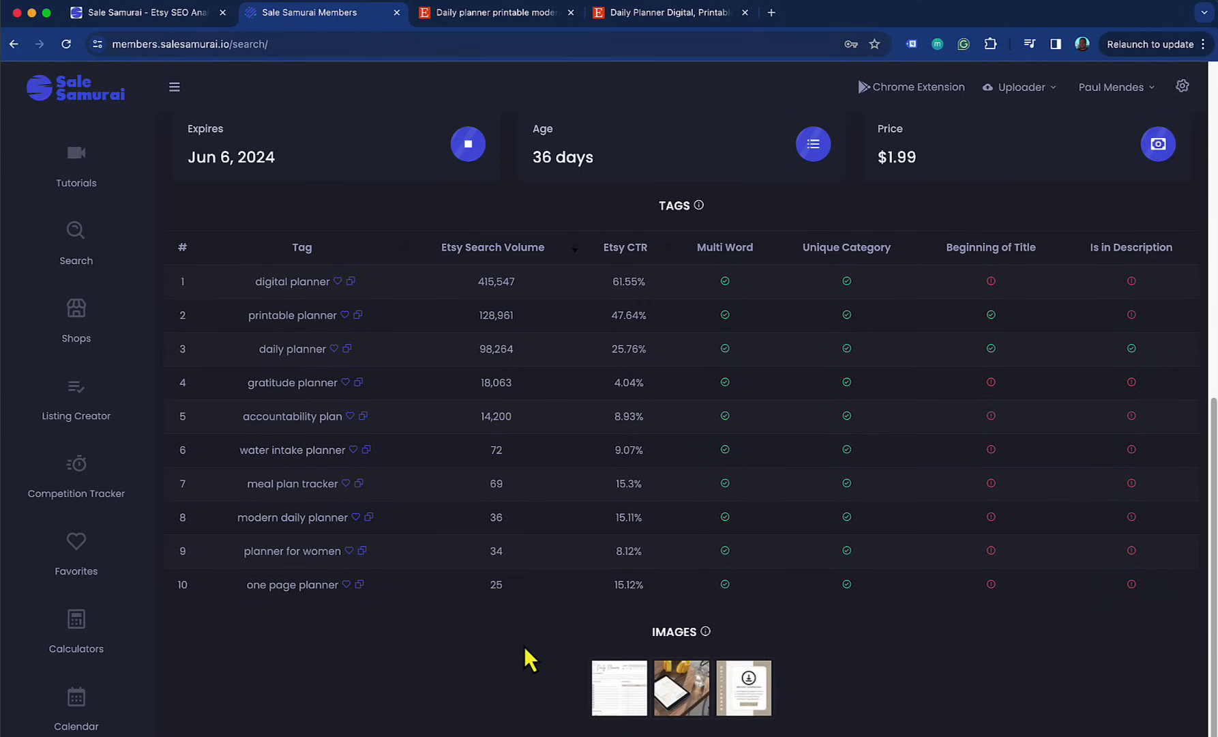
pyautogui.scroll(9, 523, 646)
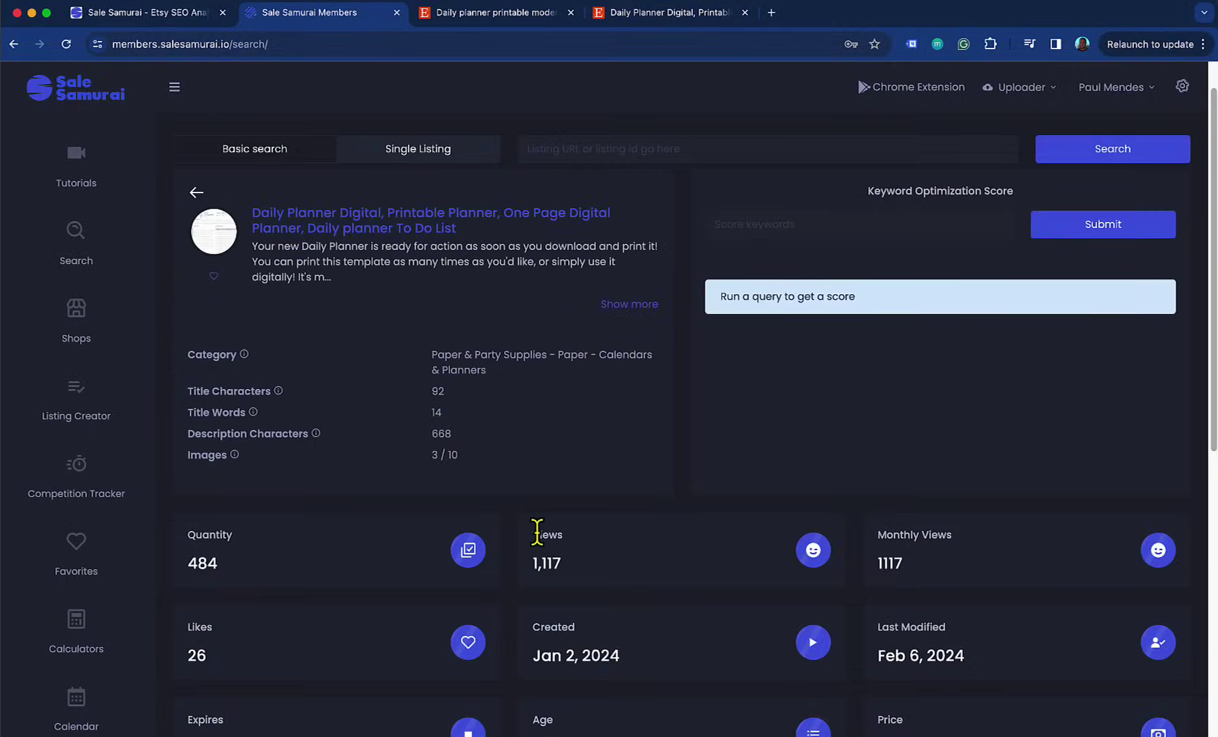